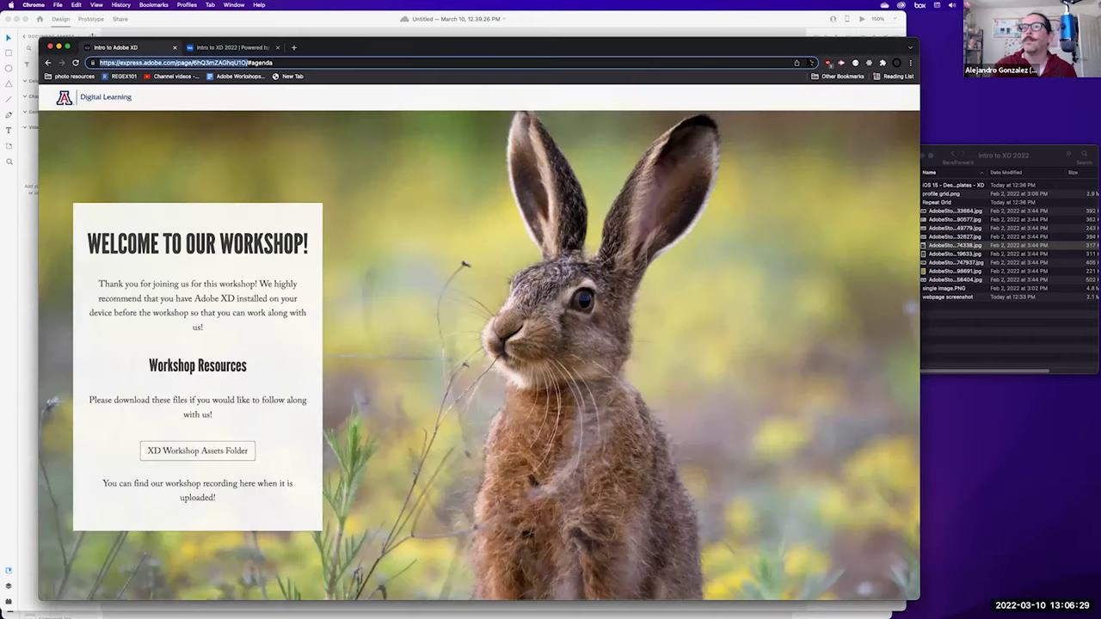
Move the workshop web page's window toward the screen corner and enlarge it to cover most of the desktop
click(916, 43)
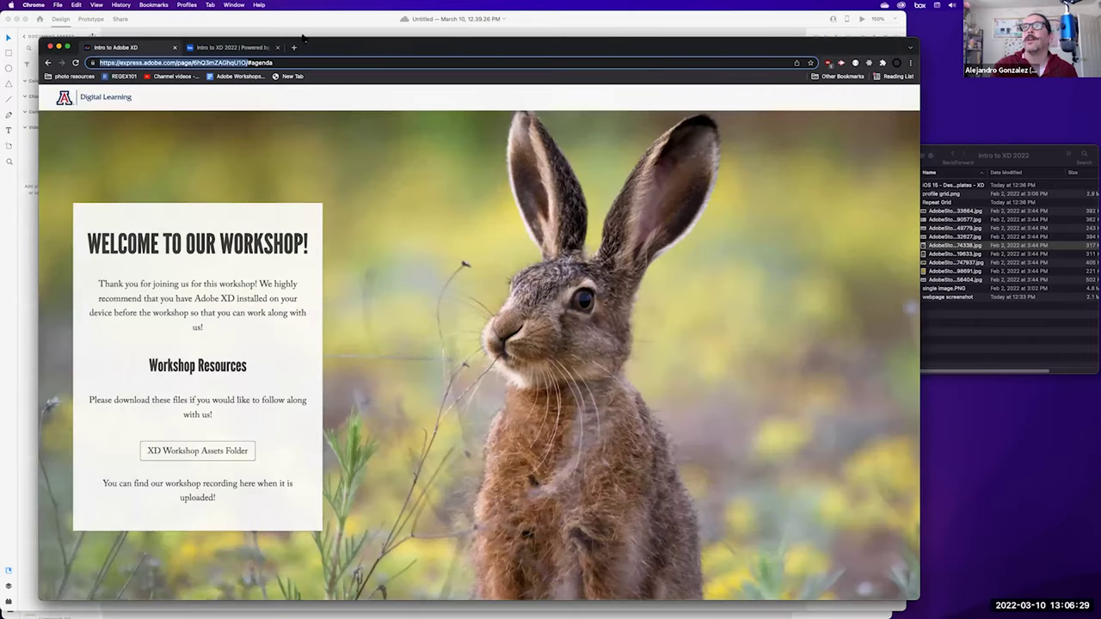
drag(312, 34, 297, 21)
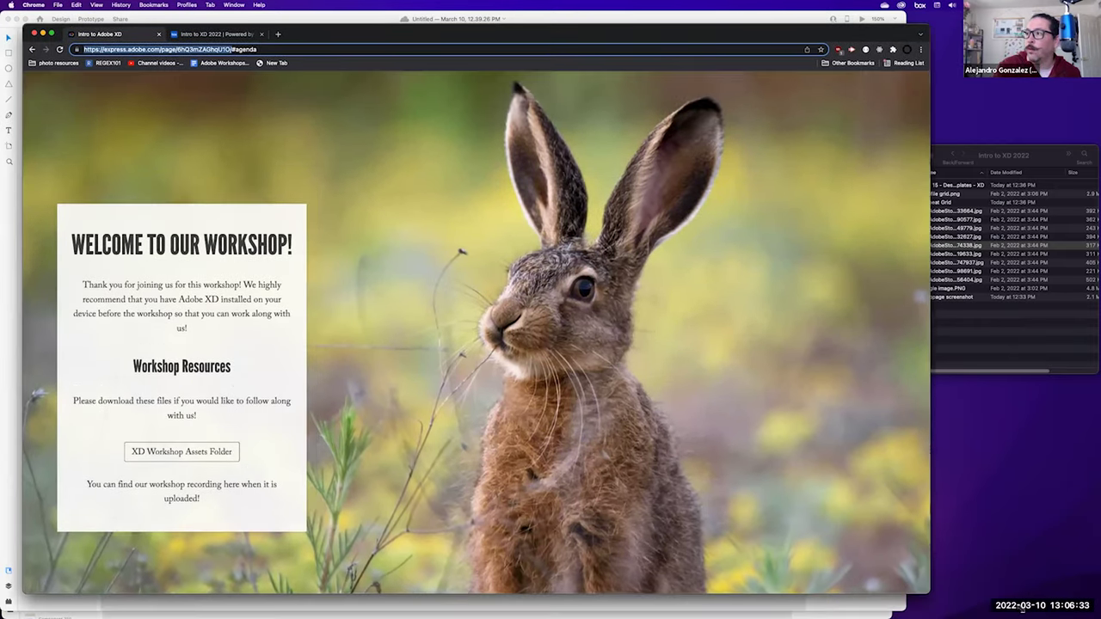
drag(894, 587, 1051, 600)
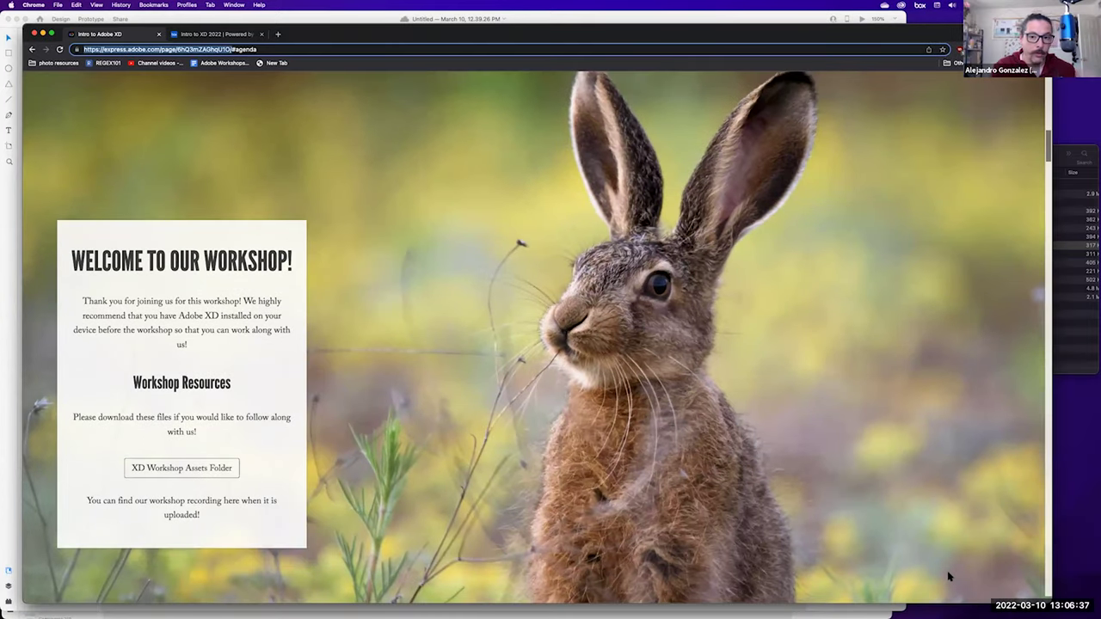
Browse the workshop page down to its Agenda section
scroll(373, 397, down, 5)
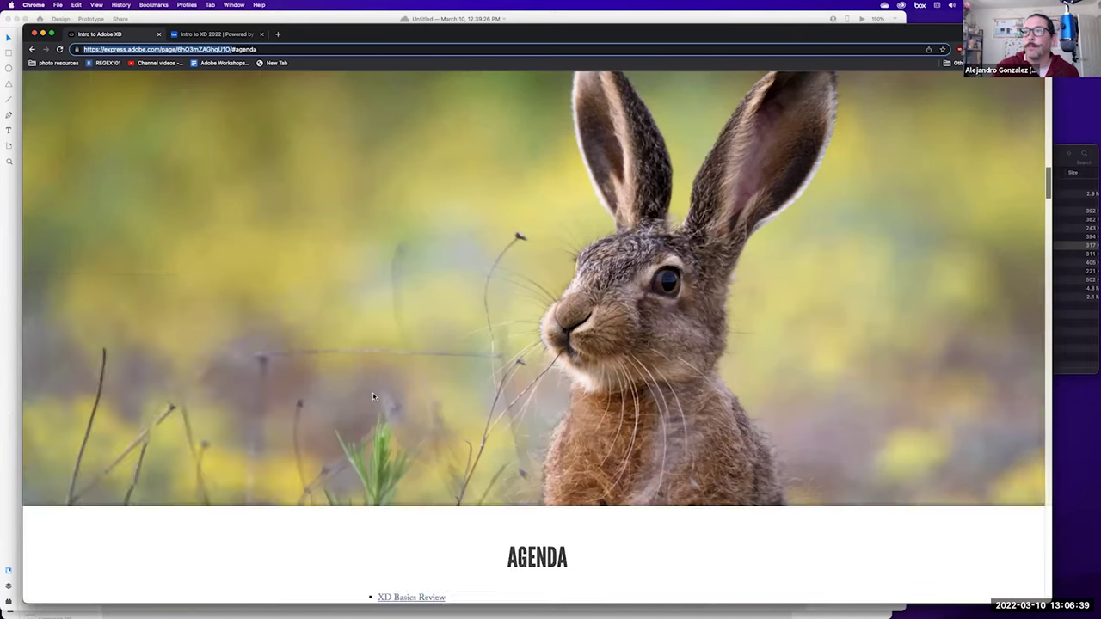
scroll(373, 396, down, 3)
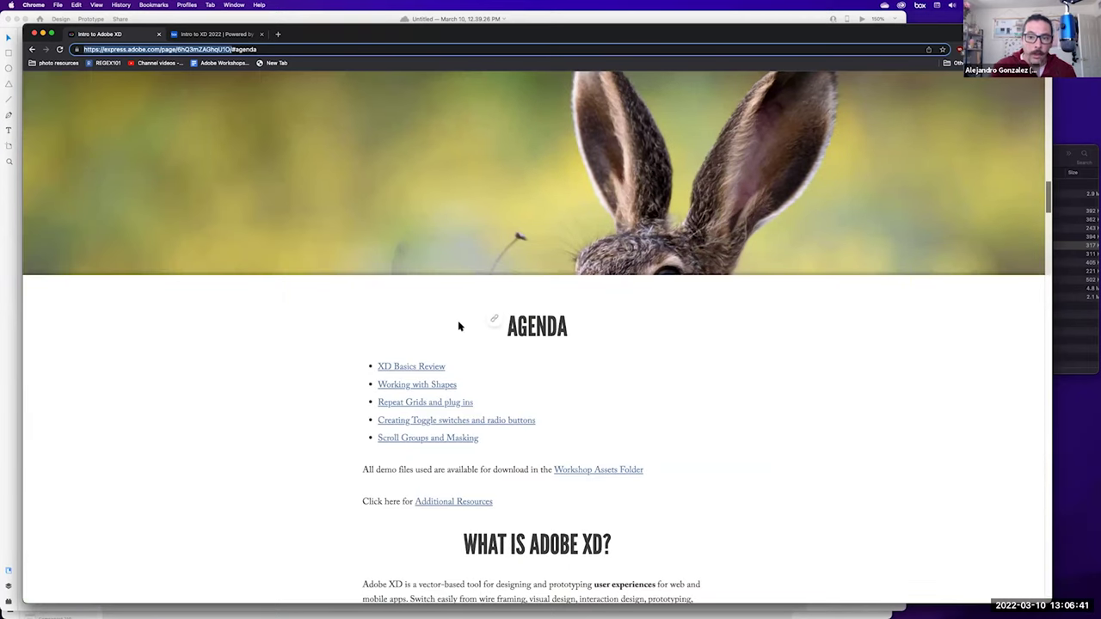
scroll(602, 386, down, 2)
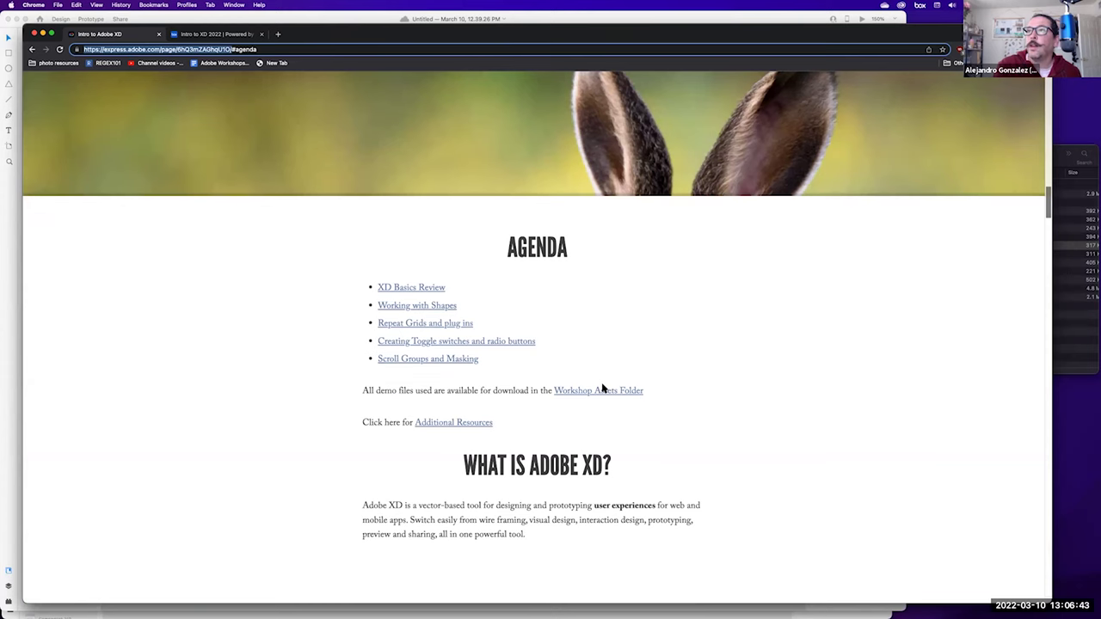
Go to XD Basics Review from the agenda and look through the interface tour, workspaces and Boolean operations sections
click(417, 291)
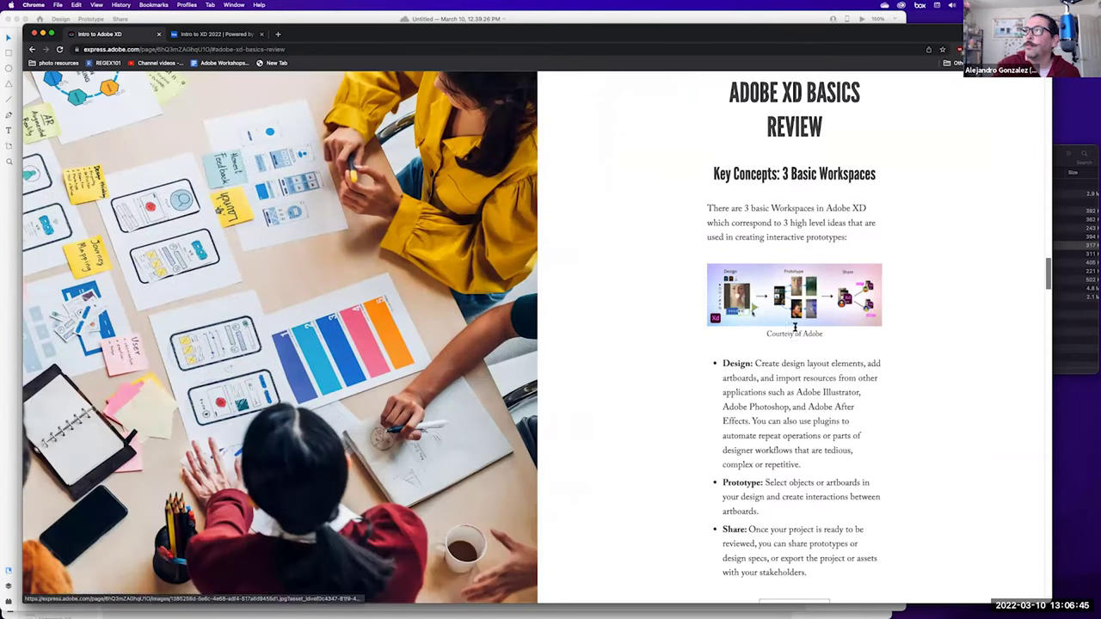
scroll(384, 371, up, 10)
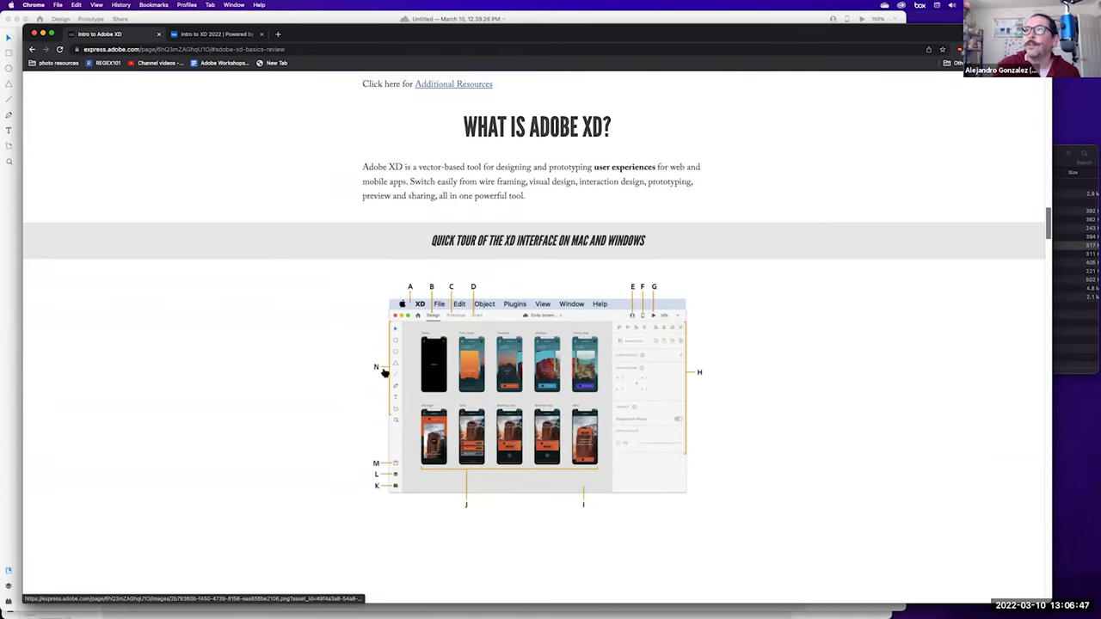
scroll(467, 277, down, 8)
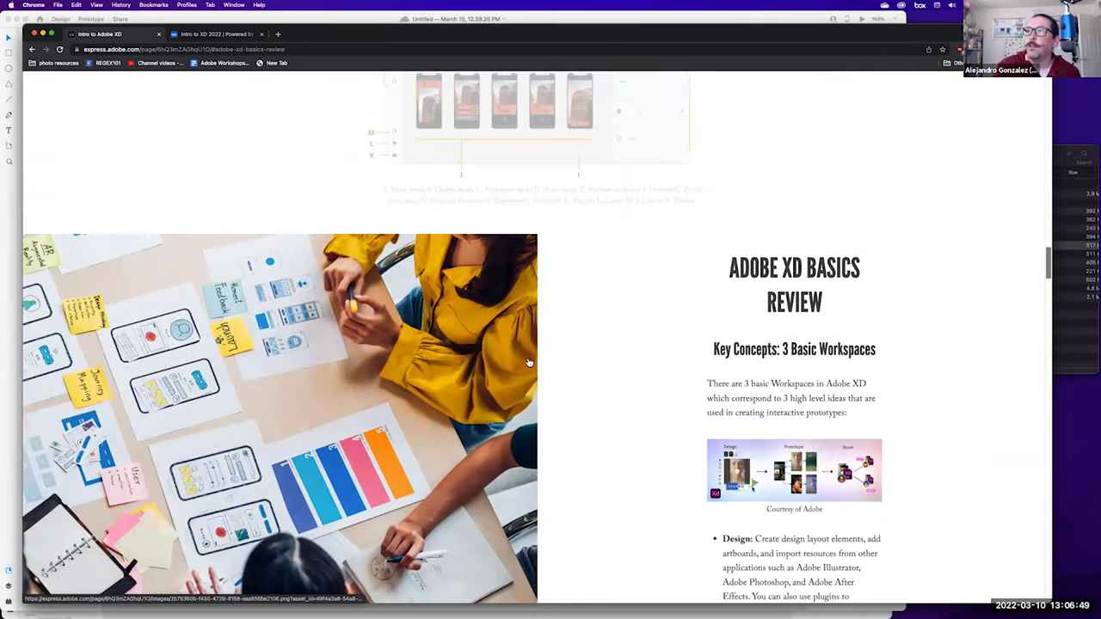
scroll(529, 363, down, 10)
scroll(373, 302, up, 5)
scroll(491, 307, down, 3)
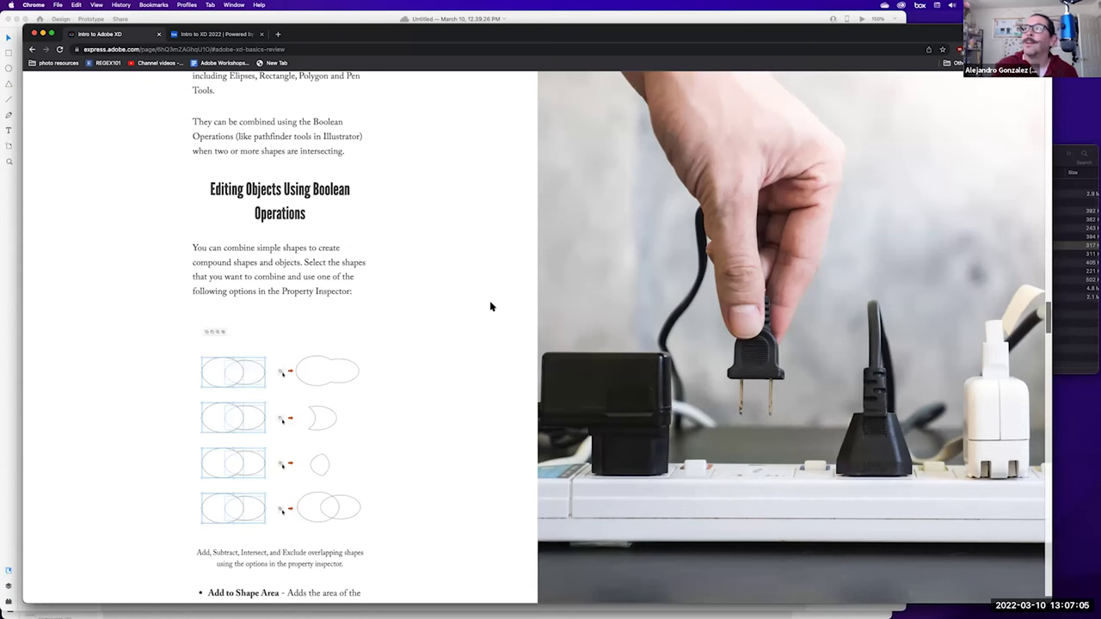
scroll(541, 210, up, 15)
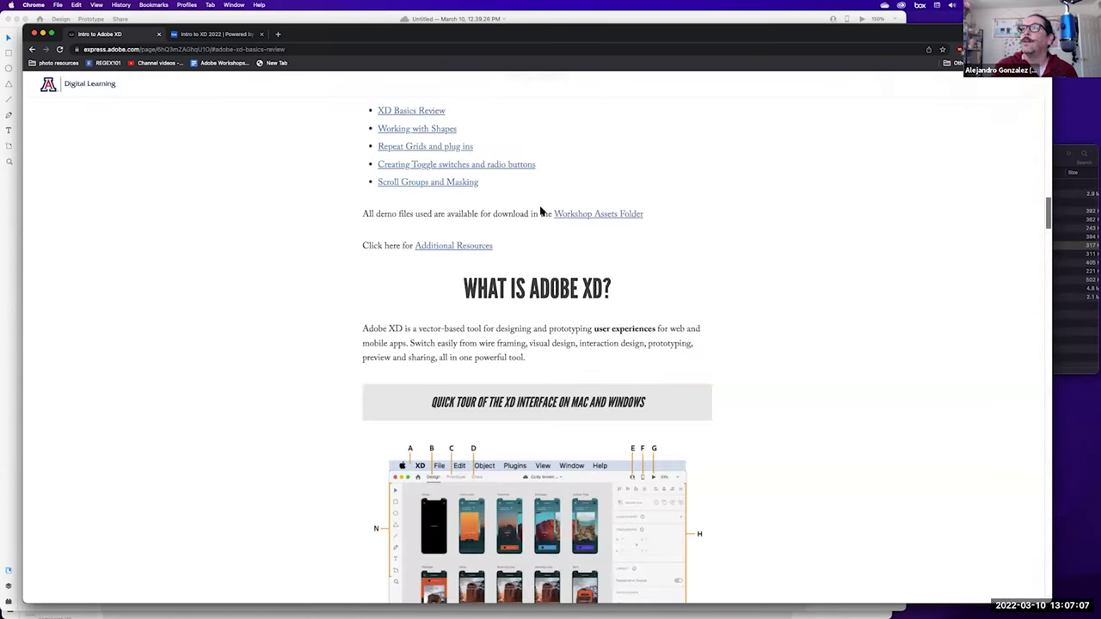
scroll(540, 211, up, 10)
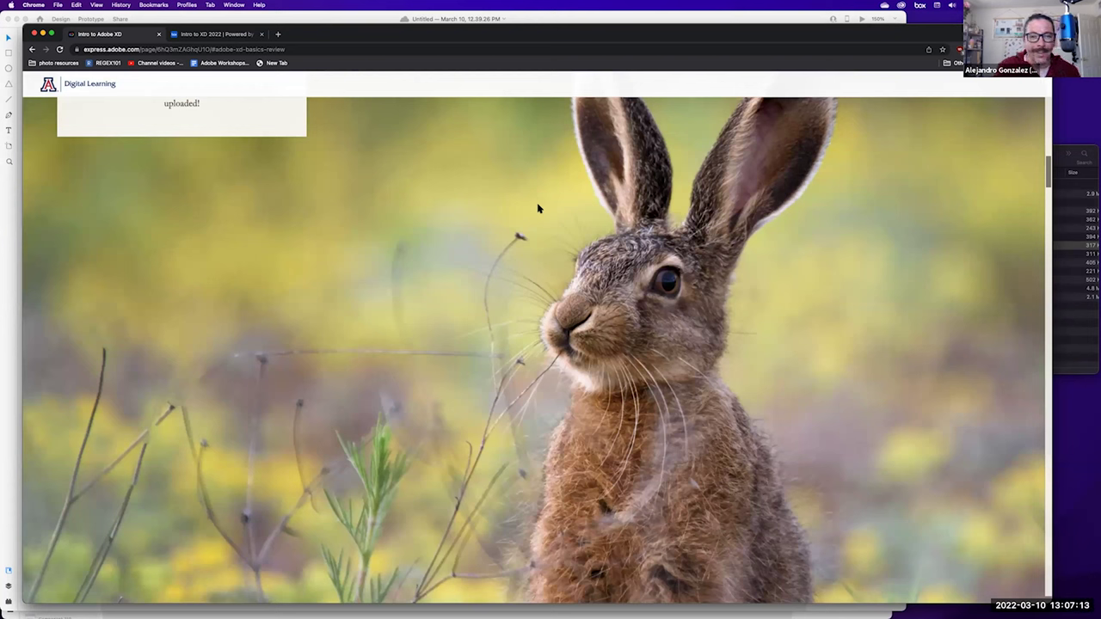
Switch to the untitled document in Adobe XD, checking the Intro to XD 2022 assets folder in Finder
click(226, 16)
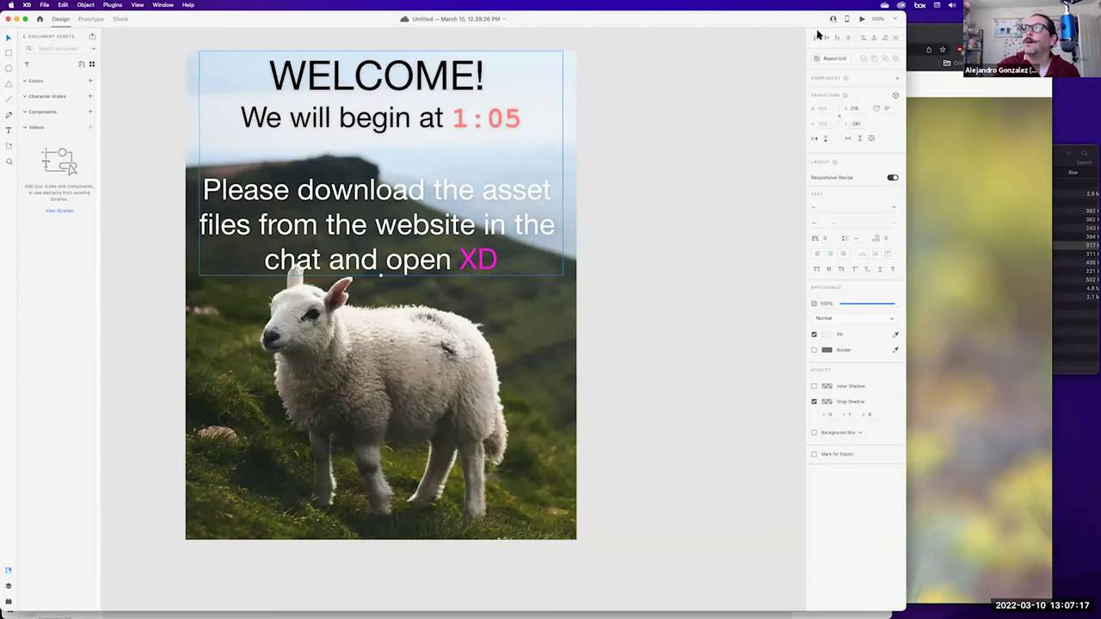
click(1081, 152)
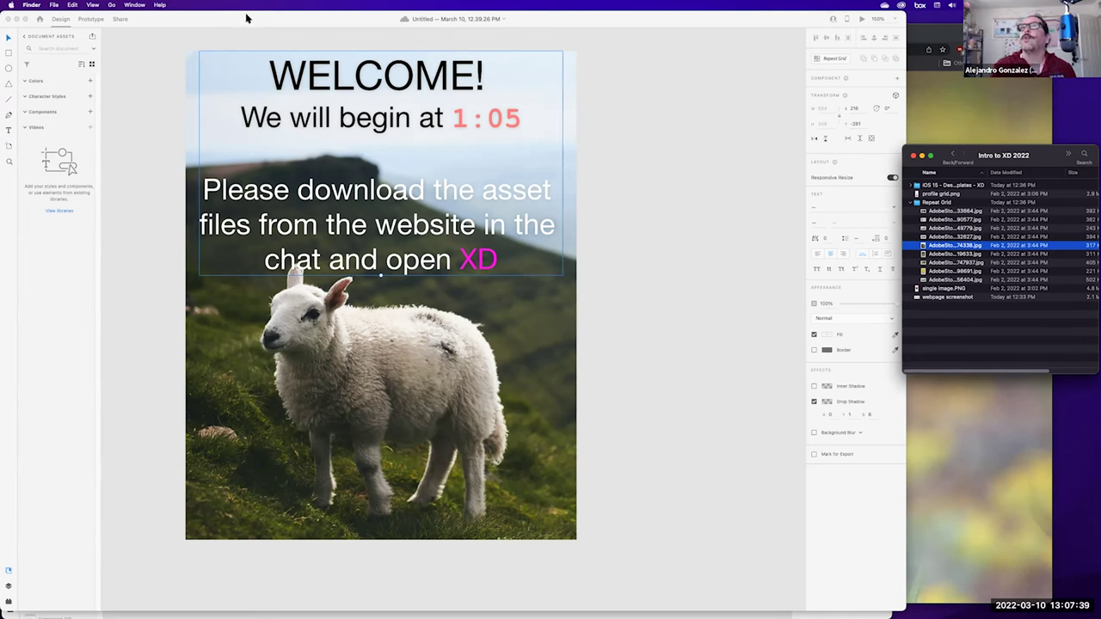
click(198, 22)
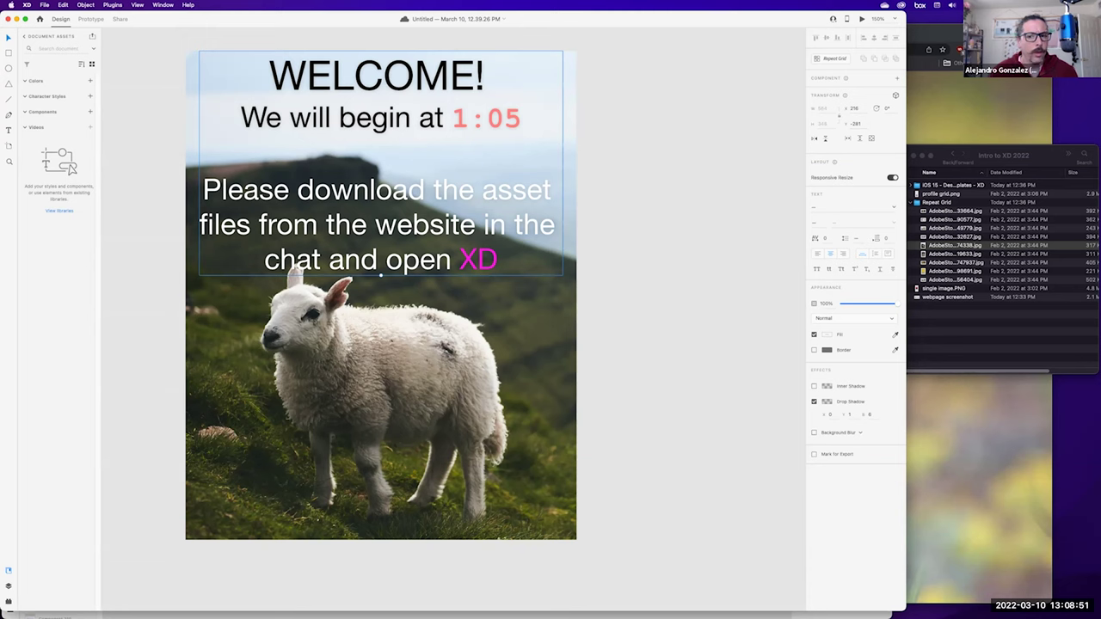
Clear the welcome design by deleting its text, then unlocking and deleting the sheep photo
drag(161, 49, 630, 568)
key(Delete)
right_click(334, 264)
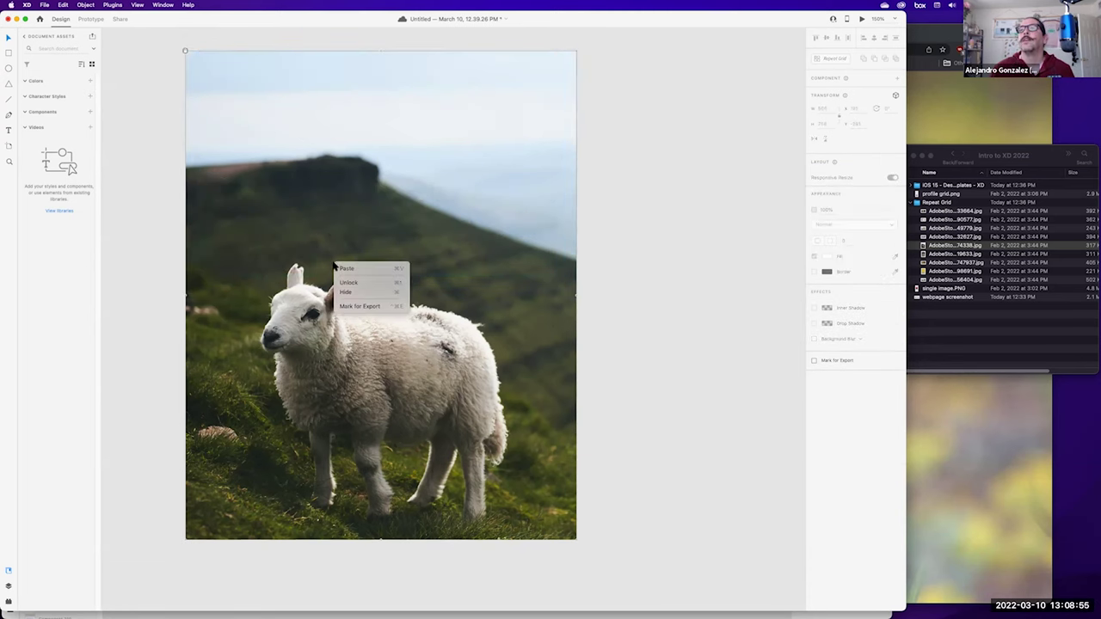
click(397, 284)
click(329, 296)
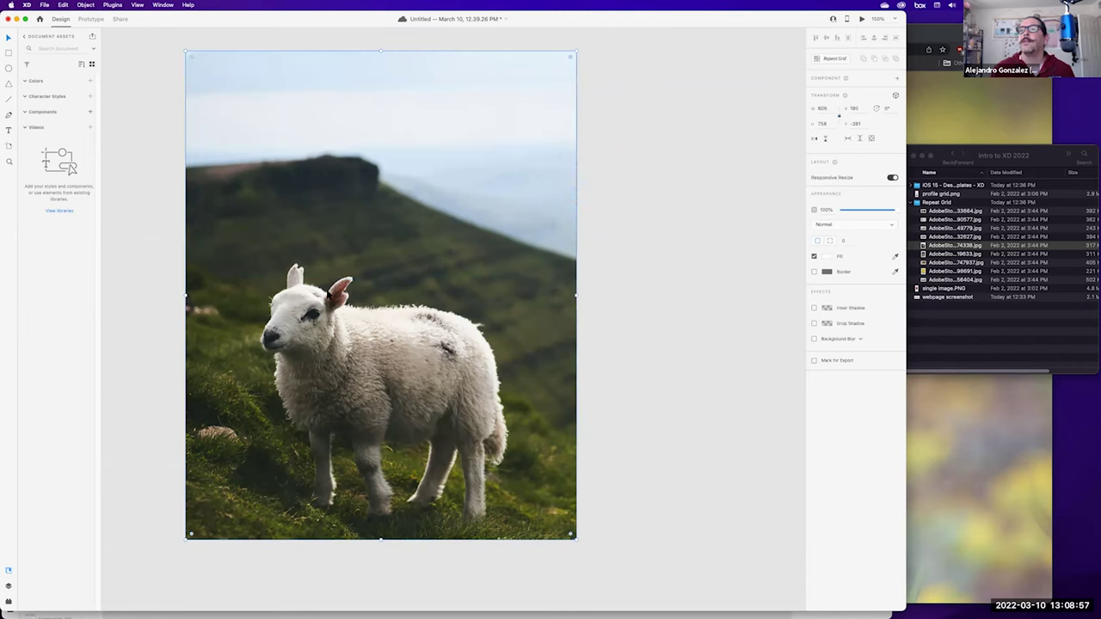
key(Delete)
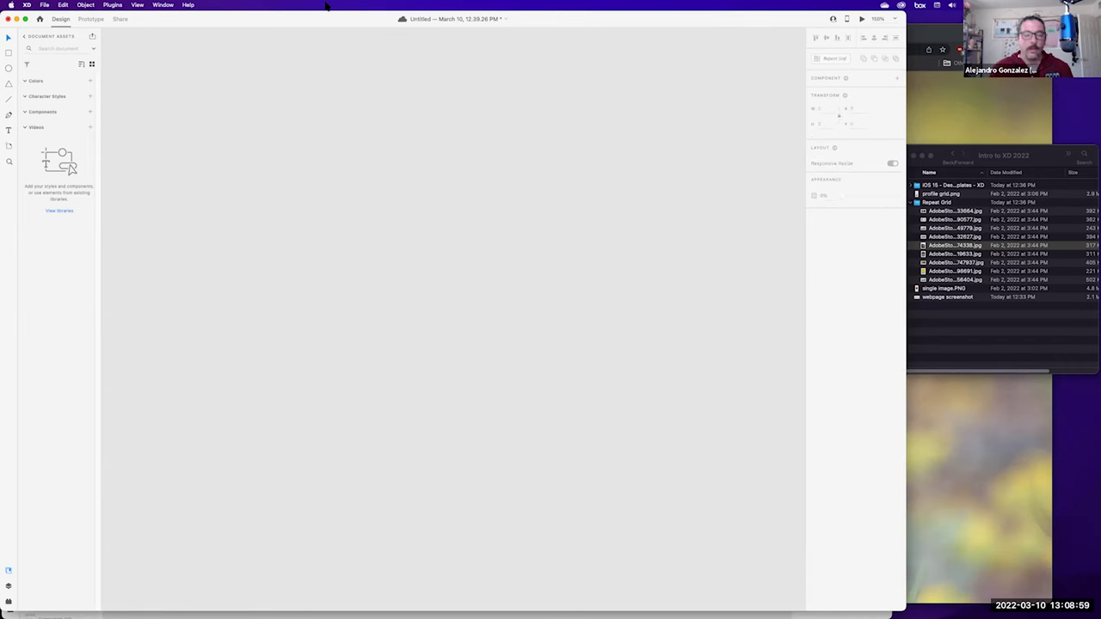
Close the untitled document and enlarge the Turnkey marketing assets UArizona window to fill the screen
key(super+w)
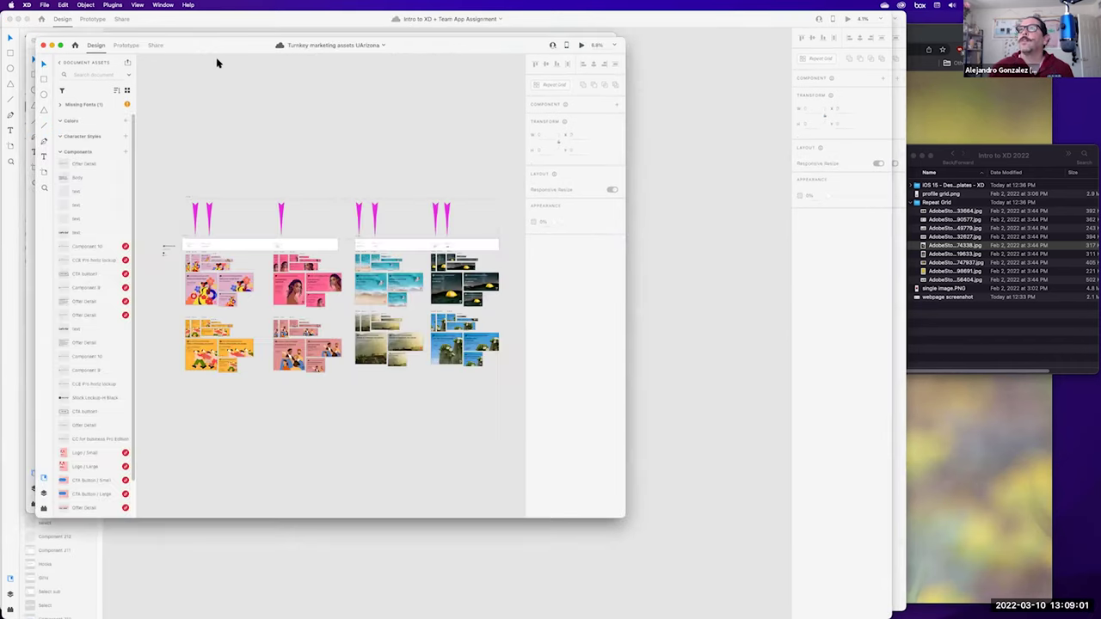
drag(184, 40, 151, 15)
drag(570, 489, 1088, 612)
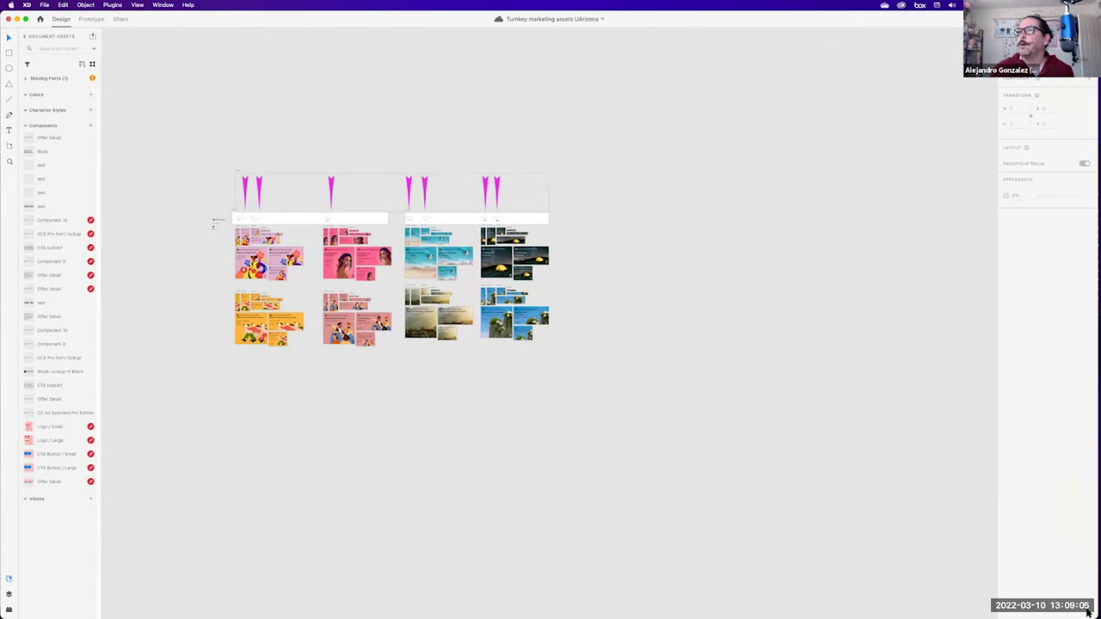
Examine the beach, tent and pink illustration banner sets and their different artboard sizes
key(super+equal)
key(super+equal)
scroll(623, 447, down, 5)
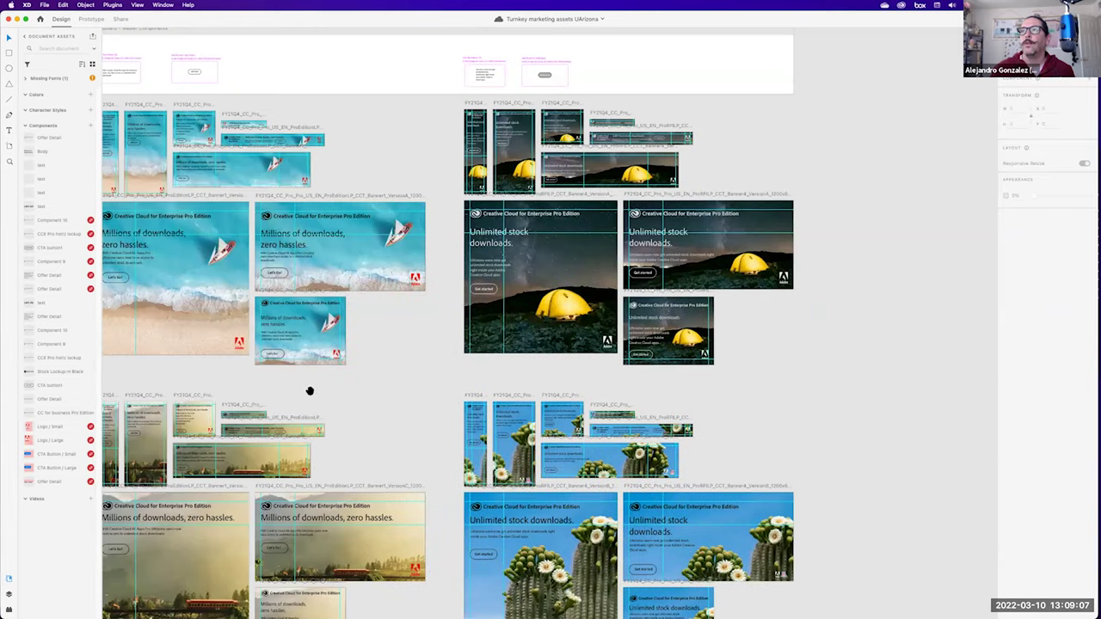
scroll(416, 179, up, 2)
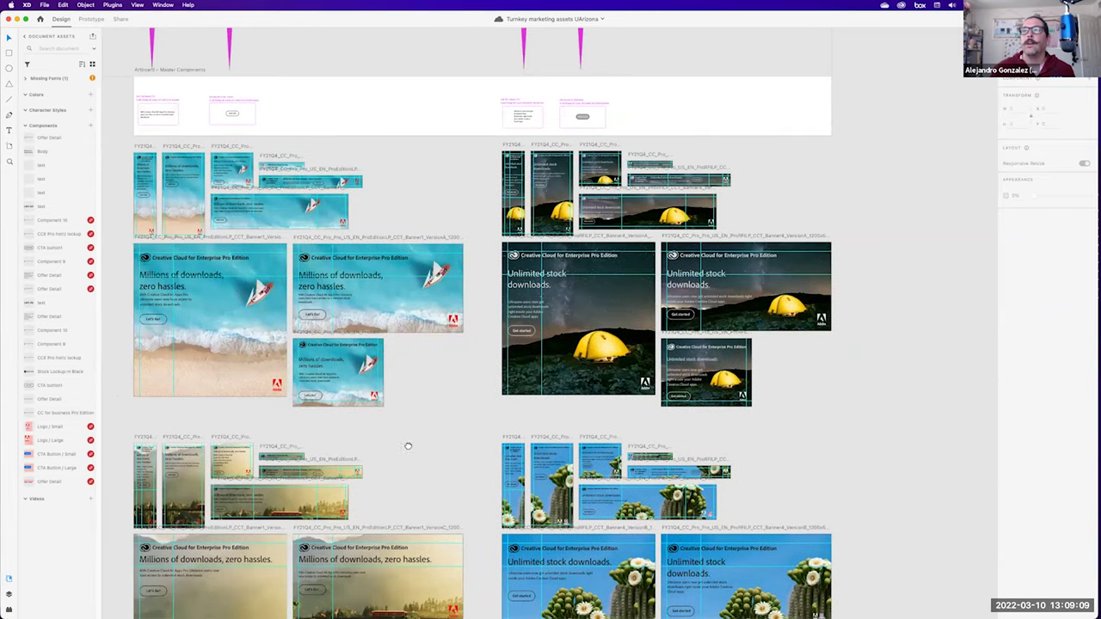
scroll(677, 475, left, 2)
scroll(843, 495, left, 5)
scroll(773, 429, left, 5)
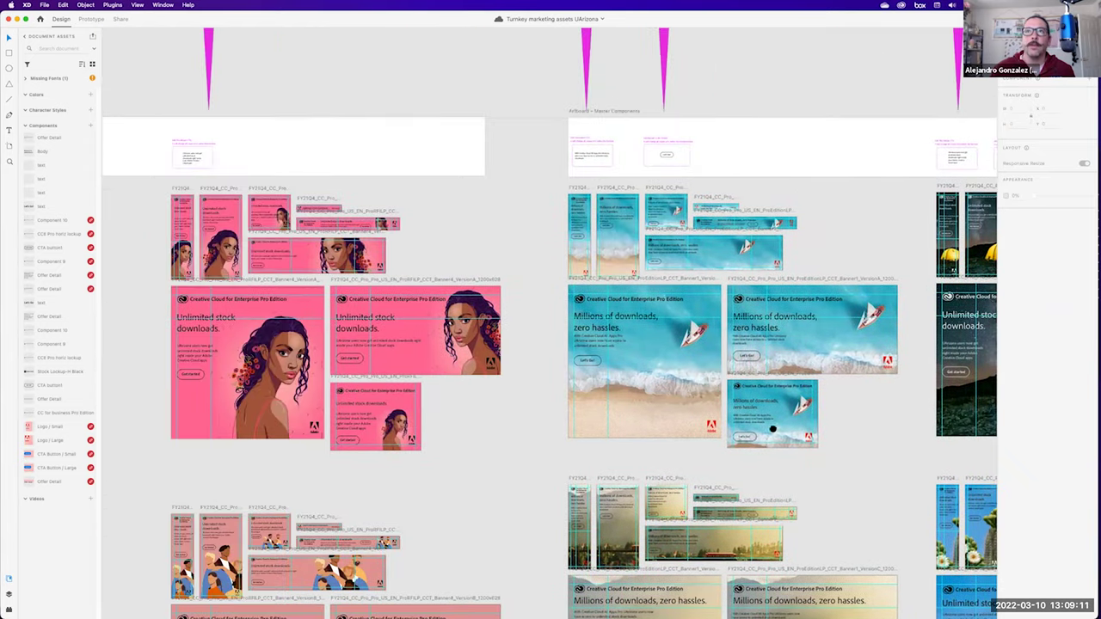
scroll(796, 424, down, 2)
scroll(796, 424, left, 1)
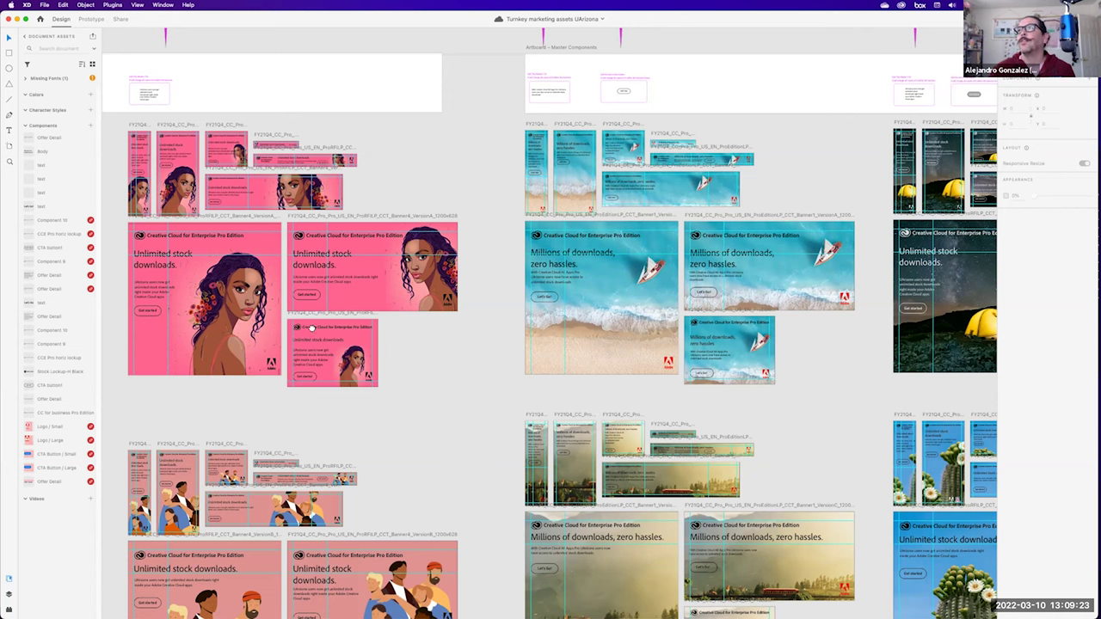
Examine the master CTA text and select the master Get started button's label above the tent banners
scroll(520, 324, up, 2)
scroll(694, 292, up, 5)
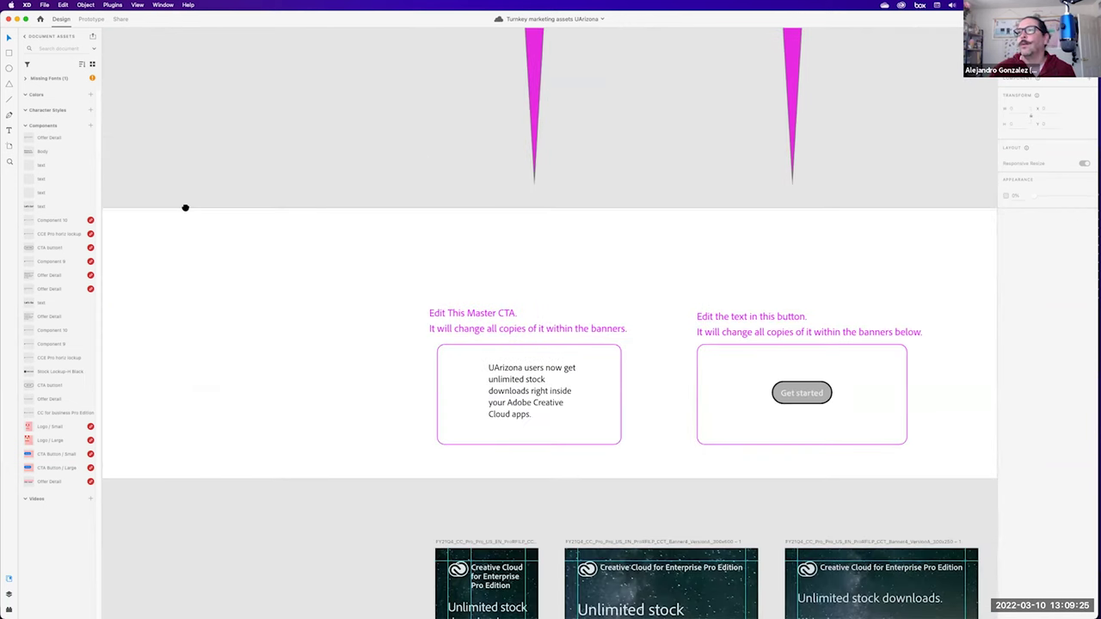
scroll(369, 243, right, 3)
scroll(369, 243, down, 2)
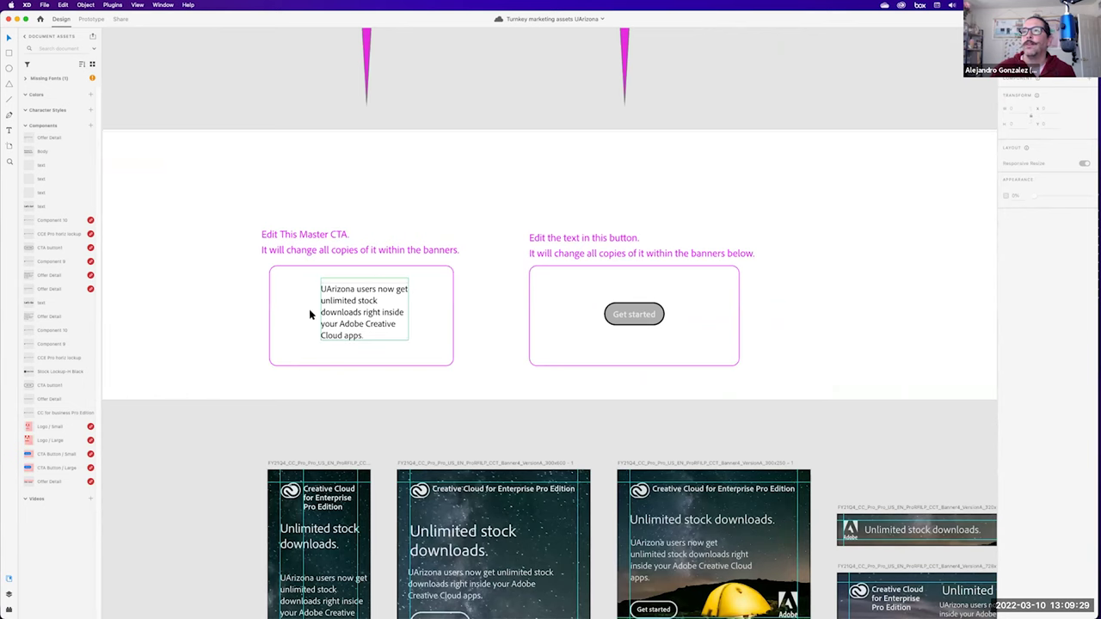
click(636, 315)
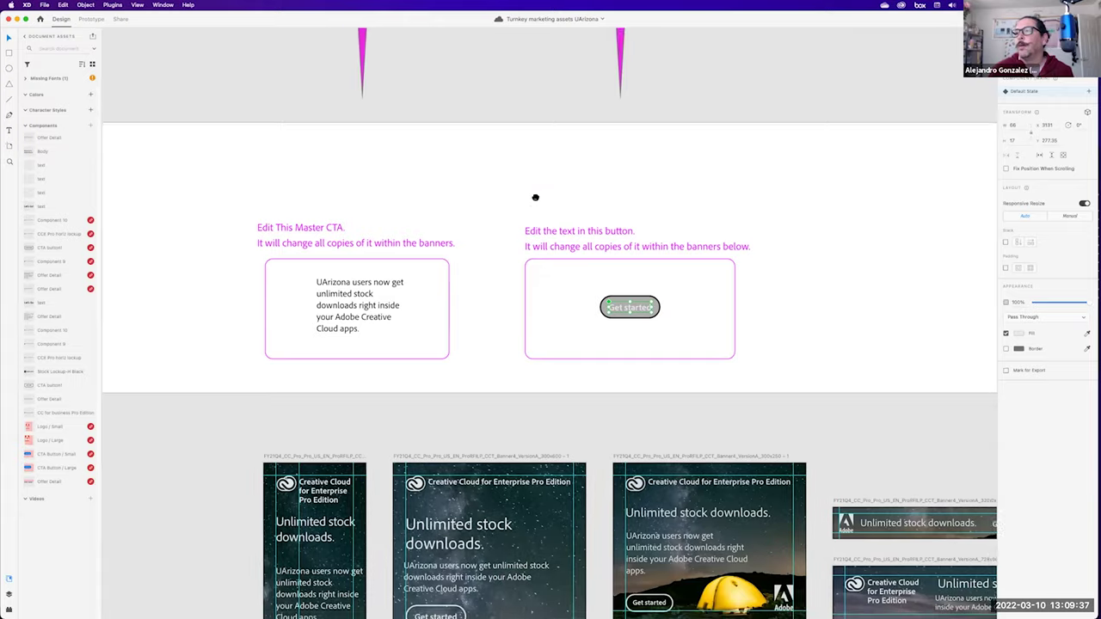
Examine how the master text and Get started button repeat across the night-sky tent banners of every size
scroll(357, 409, down, 5)
scroll(357, 408, right, 2)
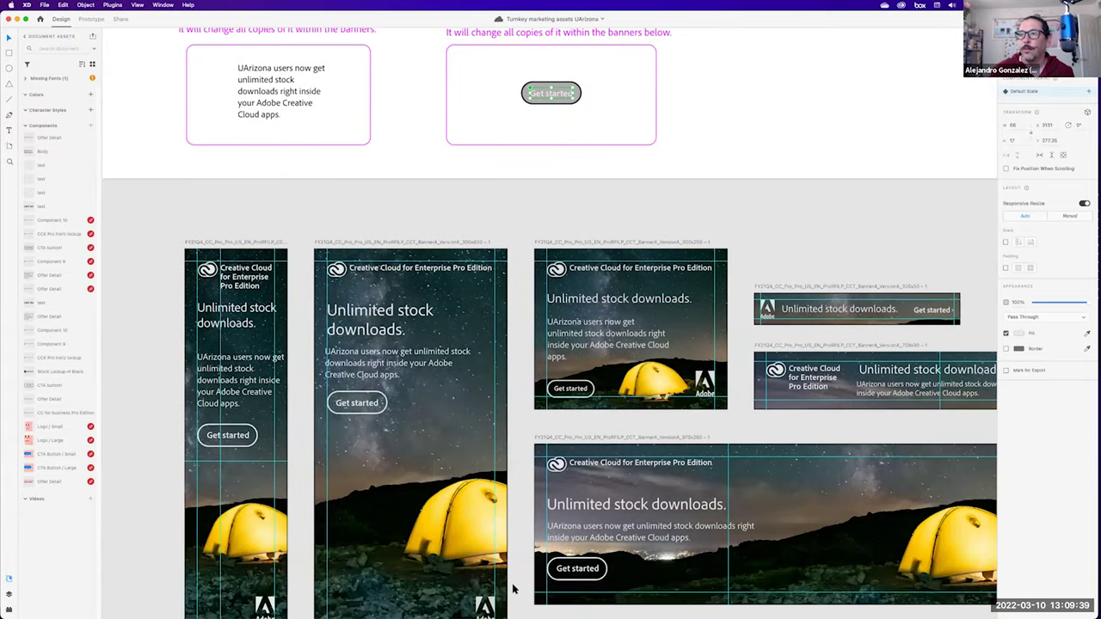
scroll(597, 291, down, 1)
scroll(653, 326, down, 5)
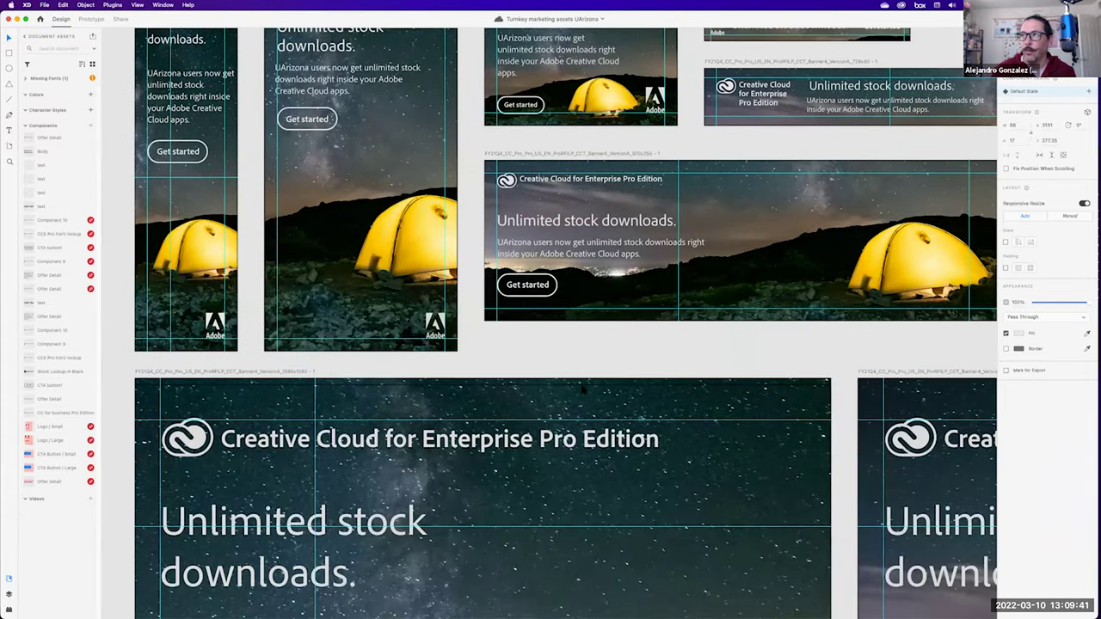
scroll(653, 325, down, 3)
scroll(653, 326, down, 1)
scroll(401, 172, down, 3)
scroll(401, 172, right, 3)
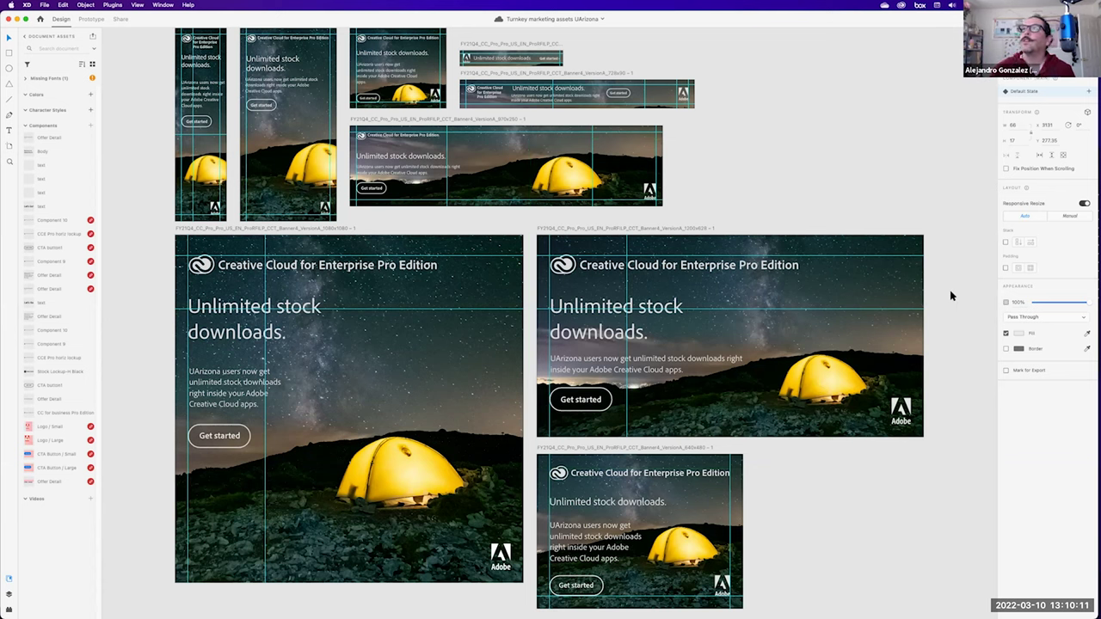
Deselect the button and survey all the banner sets and their master component artboards together
scroll(751, 129, down, 2)
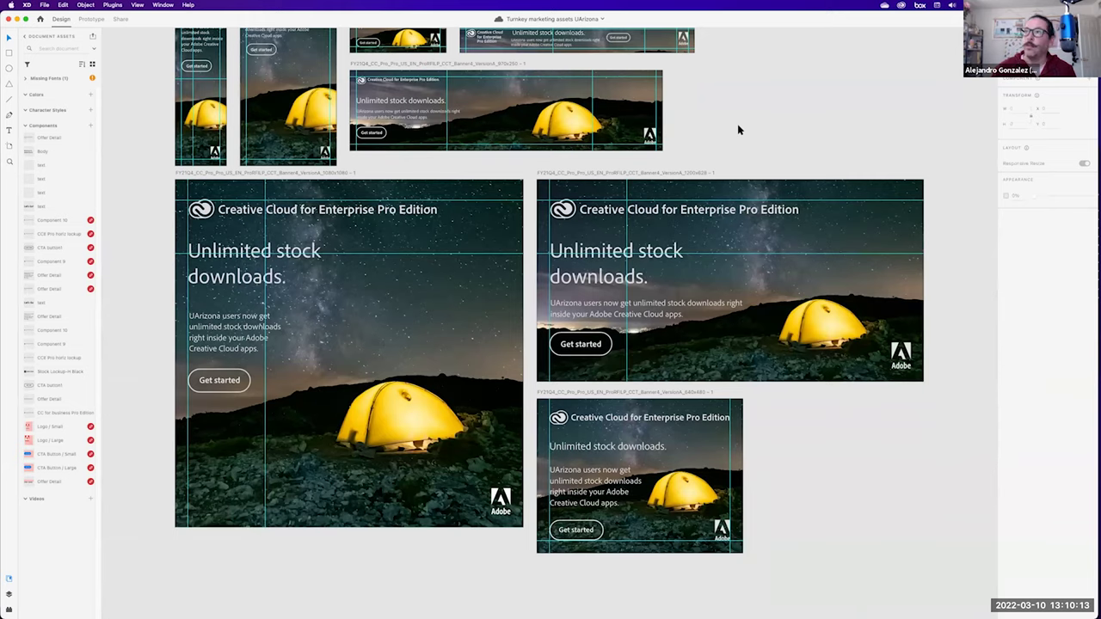
scroll(737, 124, up, 3)
scroll(501, 75, down, 6)
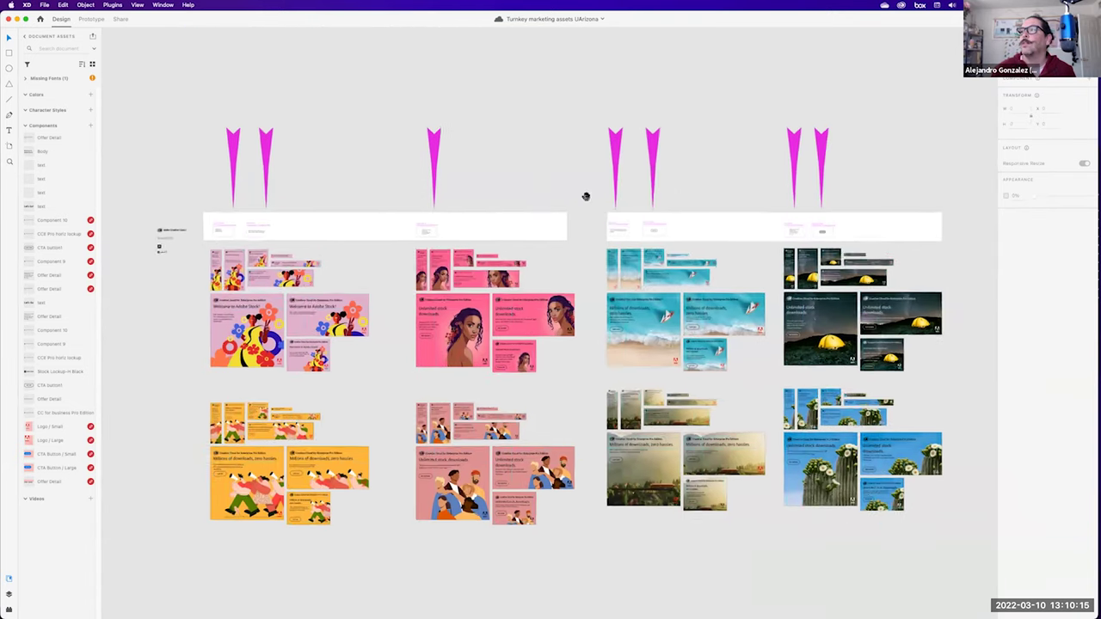
scroll(558, 133, right, 3)
scroll(558, 132, down, 1)
scroll(533, 105, left, 2)
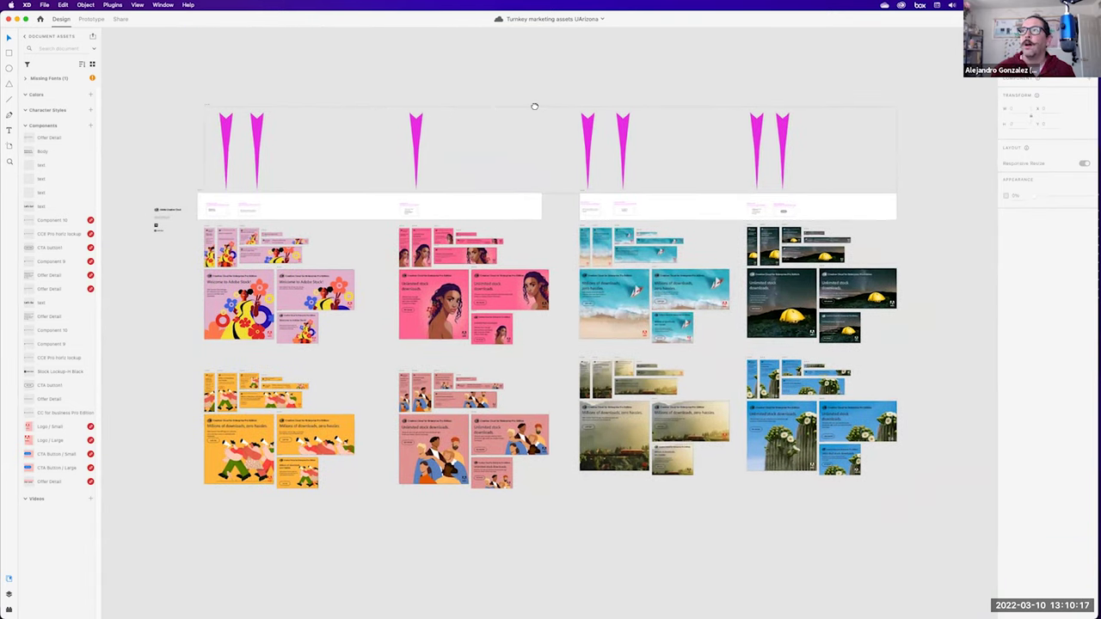
scroll(734, 98, up, 2)
scroll(734, 98, left, 4)
scroll(570, 258, down, 2)
scroll(570, 258, left, 2)
scroll(398, 127, down, 6)
scroll(398, 128, right, 6)
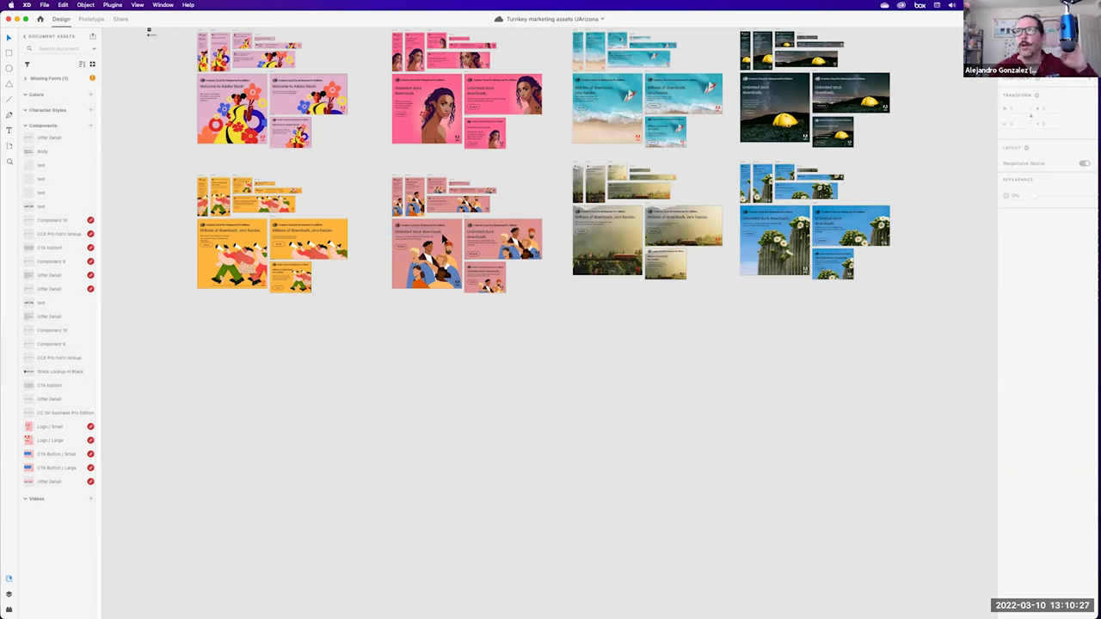
scroll(467, 379, up, 5)
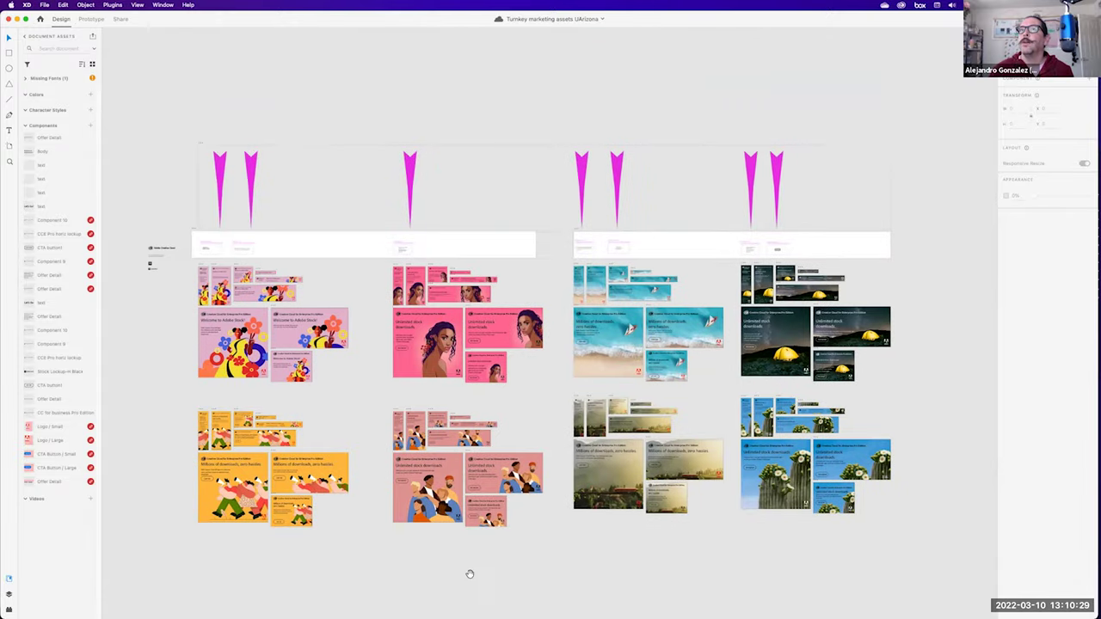
Close the Turnkey marketing assets document and enlarge the Intro to XD + Team App Assignment window
click(9, 19)
drag(204, 52, 278, 147)
double_click(216, 142)
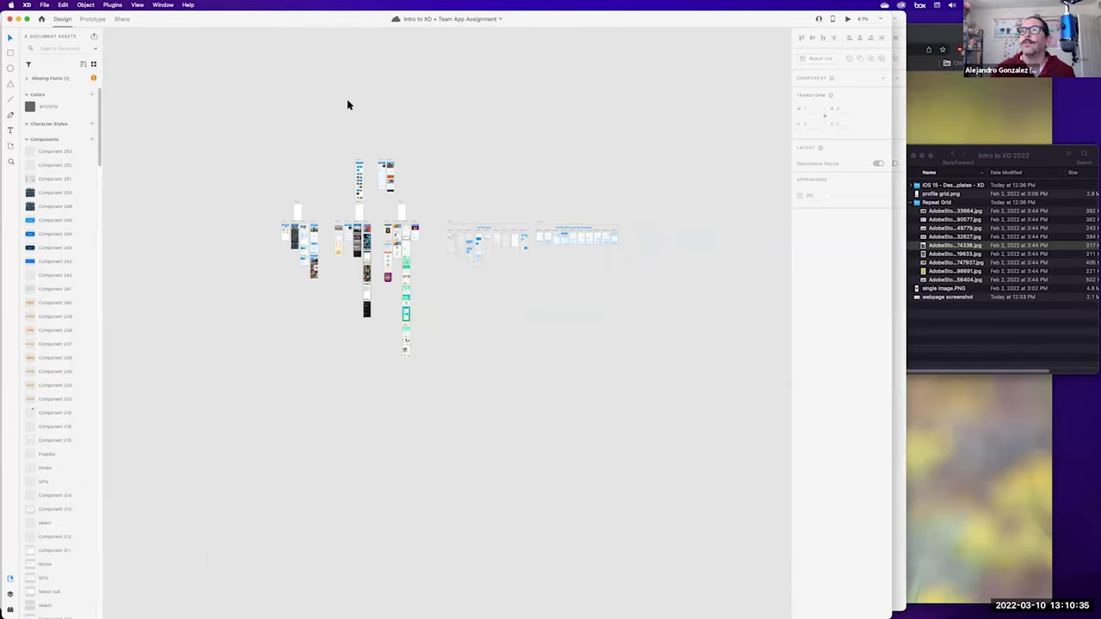
Examine how the homepage, team and student profile artboards are arranged in the team app assignment
scroll(395, 88, up, 5)
scroll(592, 484, left, 5)
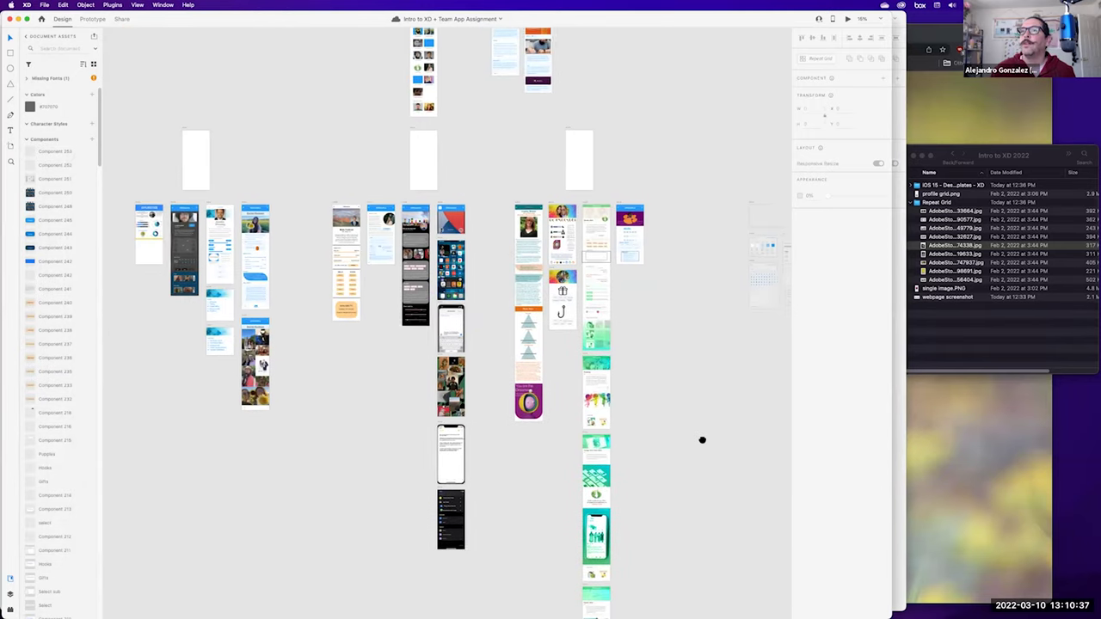
drag(291, 113, 294, 209)
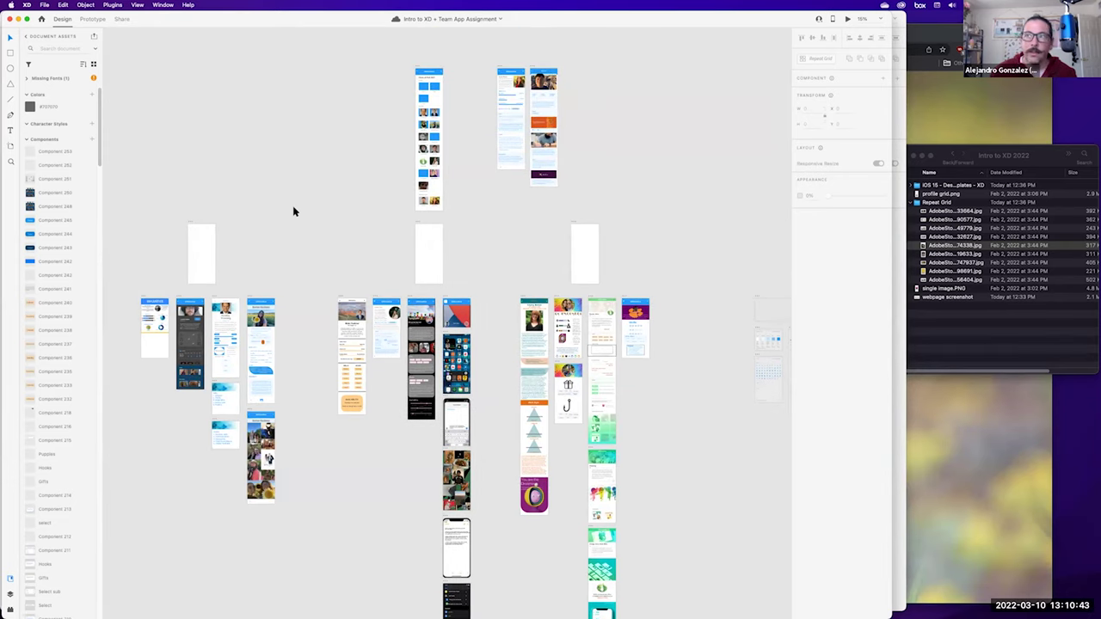
scroll(324, 192, up, 2)
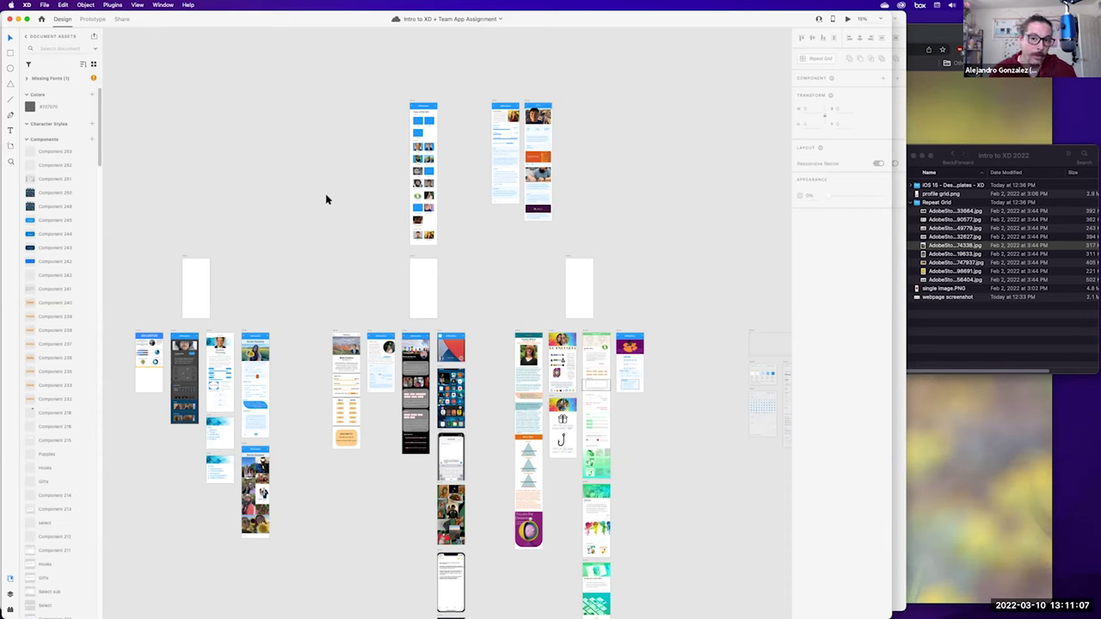
drag(363, 284, 310, 218)
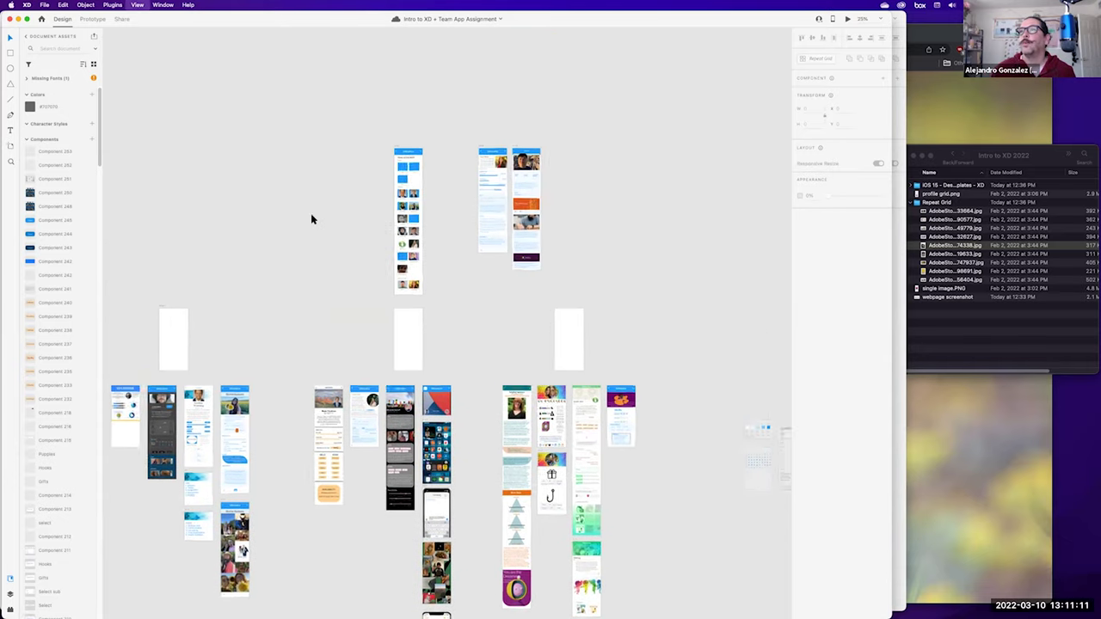
scroll(310, 219, up, 3)
scroll(290, 342, up, 5)
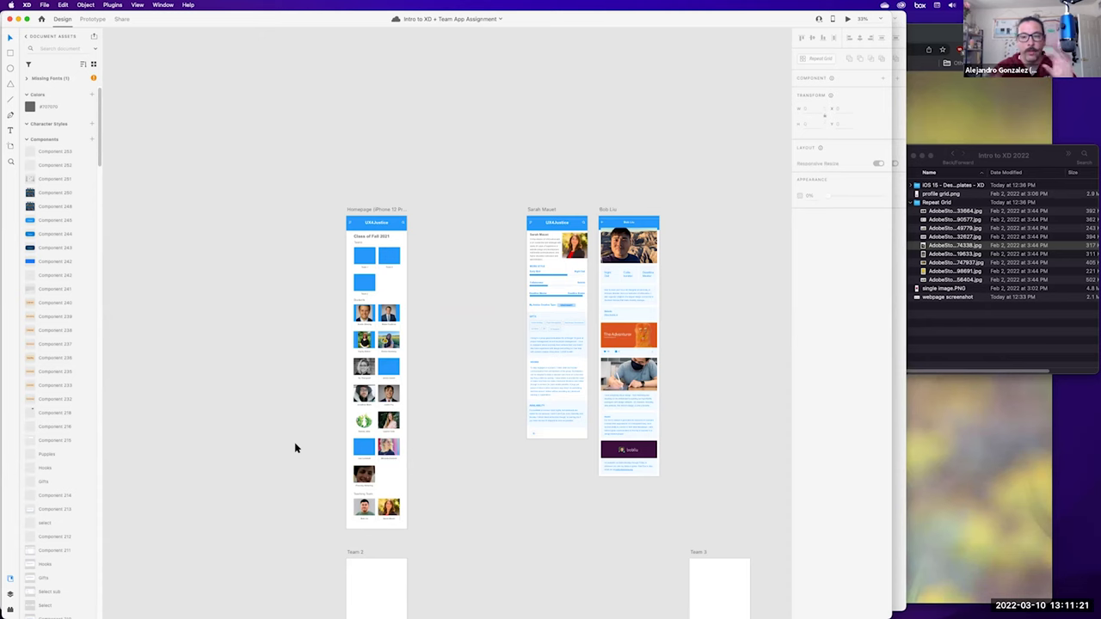
scroll(472, 526, down, 10)
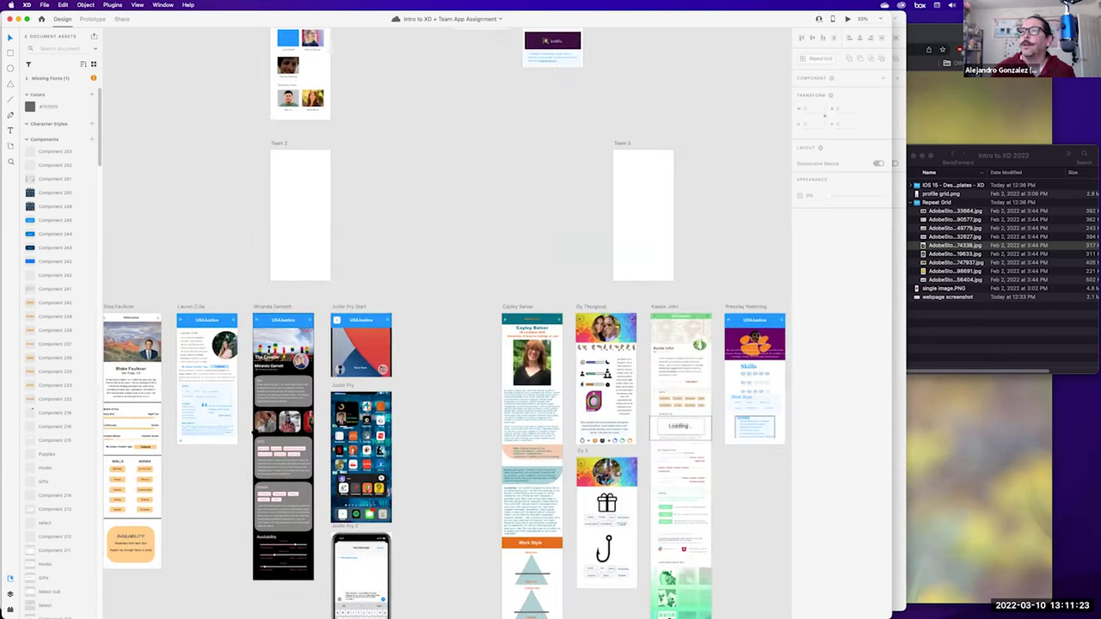
Examine the two instructor profile artboards beside the homepage up close, from their headers down to their last sections
scroll(233, 293, up, 8)
scroll(225, 258, up, 5)
scroll(217, 240, up, 5)
scroll(558, 361, down, 3)
scroll(541, 329, down, 1)
scroll(528, 326, up, 1)
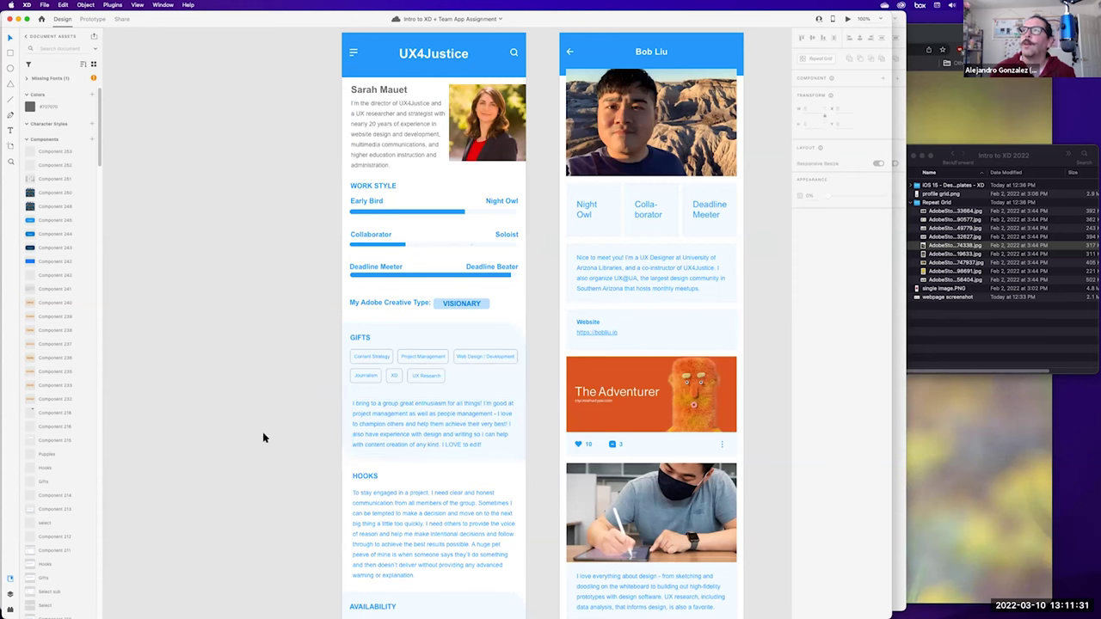
scroll(301, 336, down, 5)
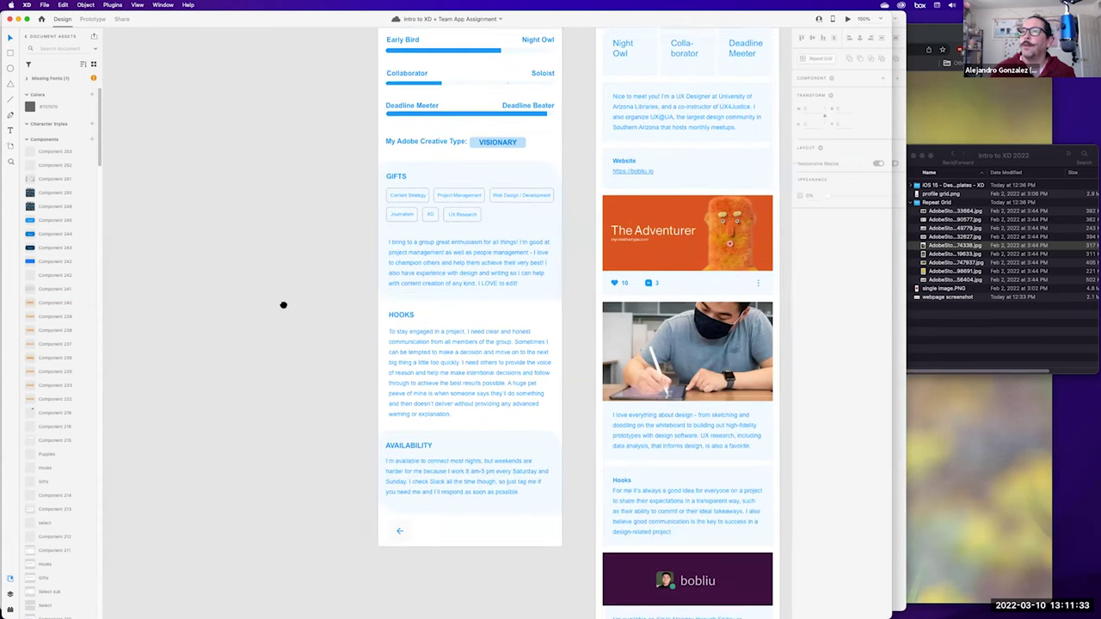
scroll(258, 284, down, 2)
scroll(154, 276, right, 5)
scroll(123, 336, down, 5)
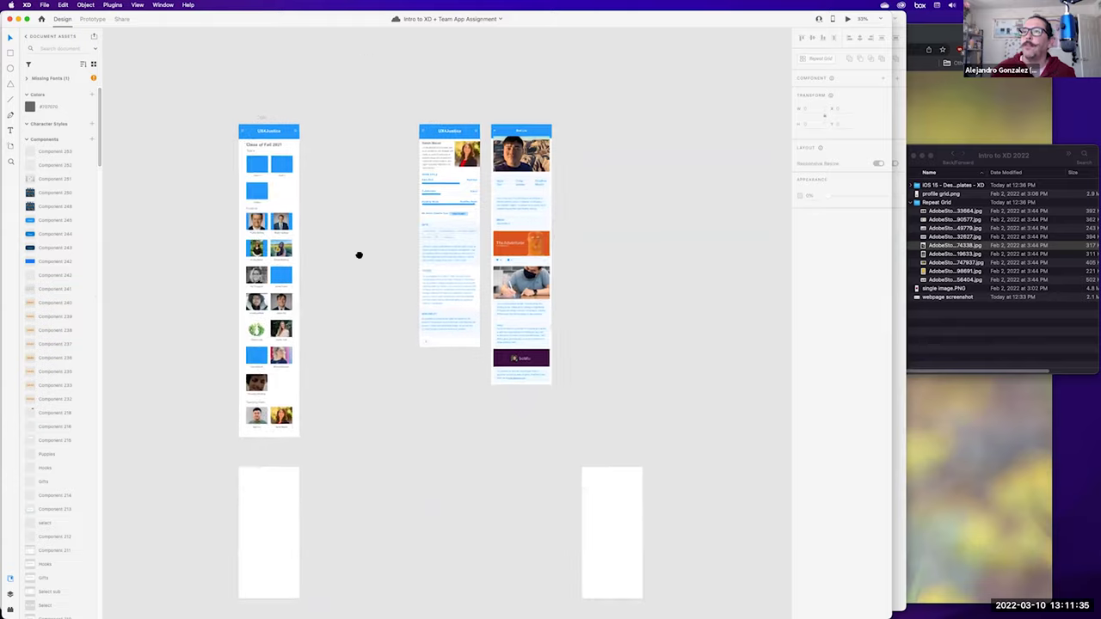
Examine the UI Elements and Profile Elements and Examples artboards and their place beside the student profiles
scroll(358, 256, down, 3)
scroll(361, 258, right, 10)
key(super+0)
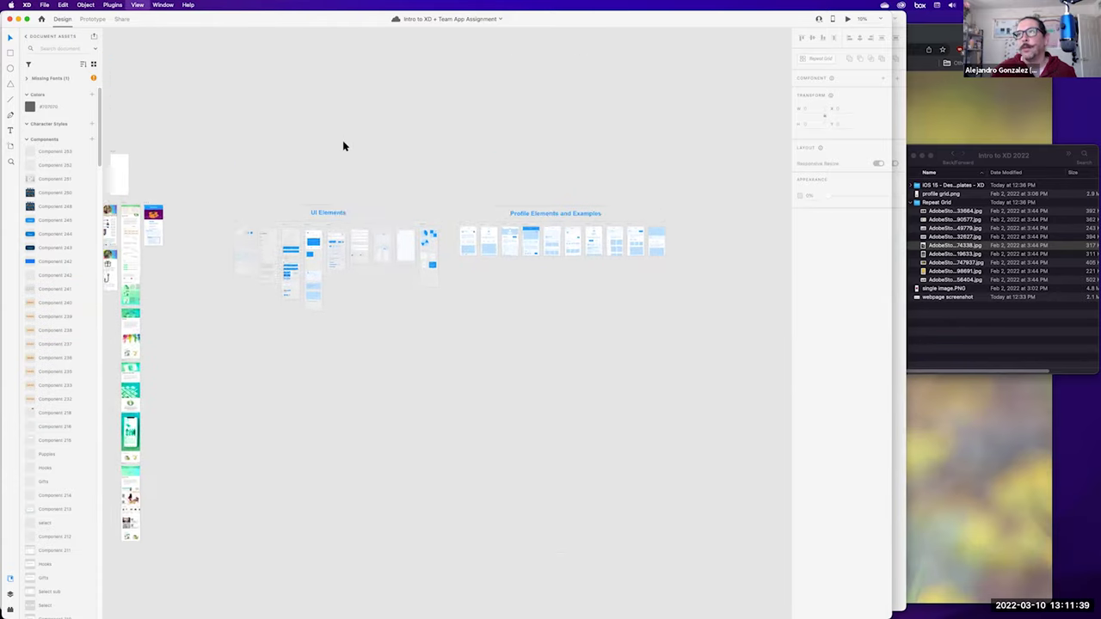
scroll(342, 146, up, 5)
scroll(275, 84, left, 3)
scroll(275, 84, up, 2)
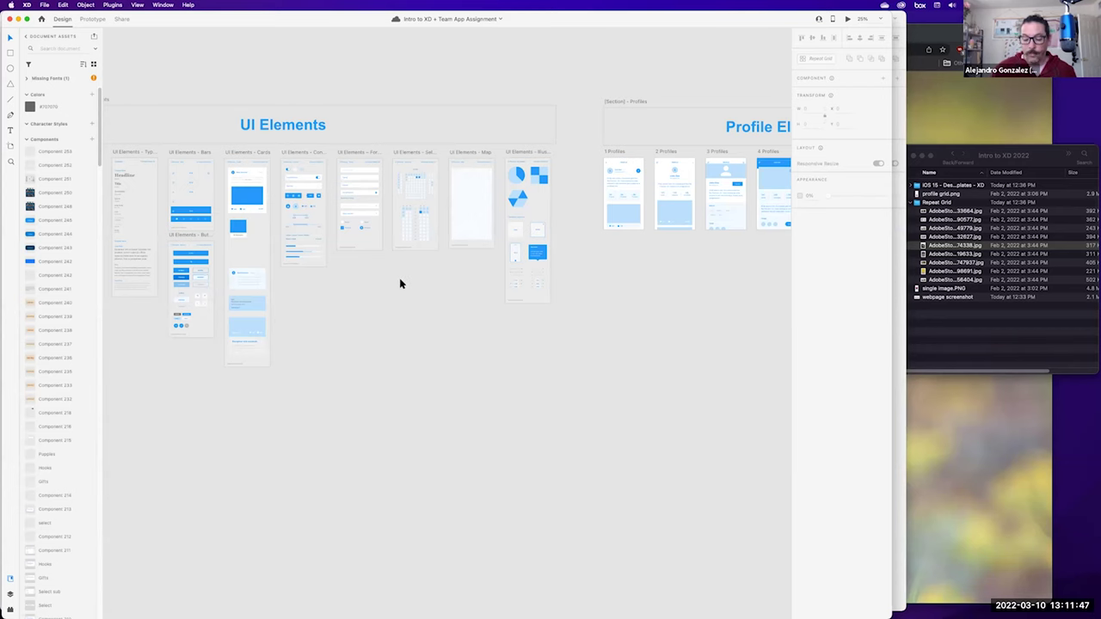
scroll(399, 284, down, 5)
scroll(362, 221, left, 8)
scroll(361, 221, up, 2)
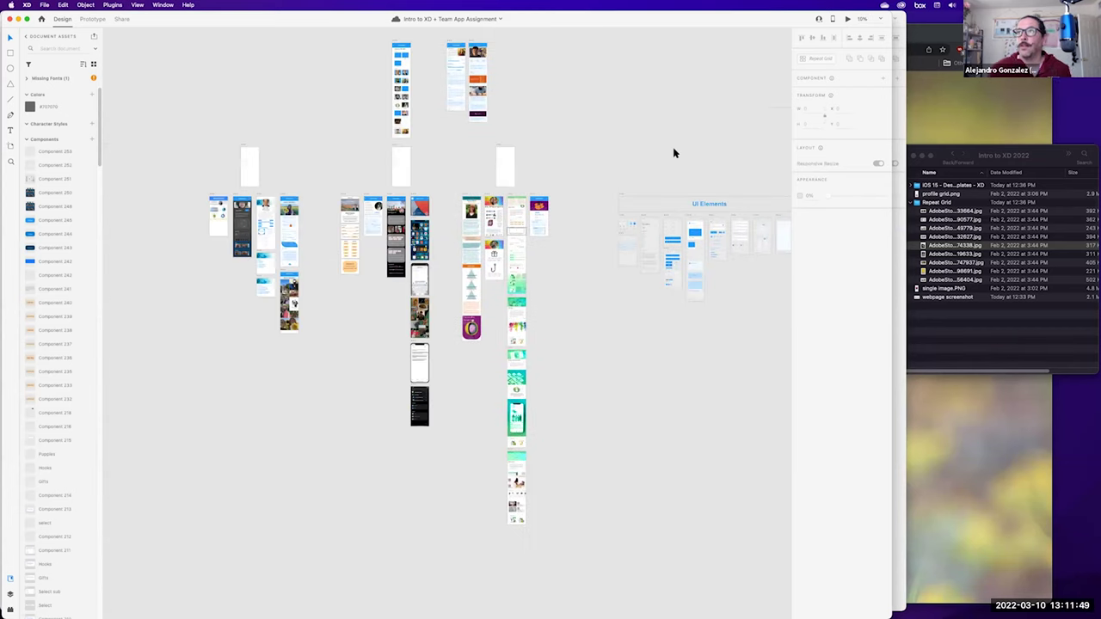
Close the team app assignment document and enlarge the I4J All Teams window
click(11, 19)
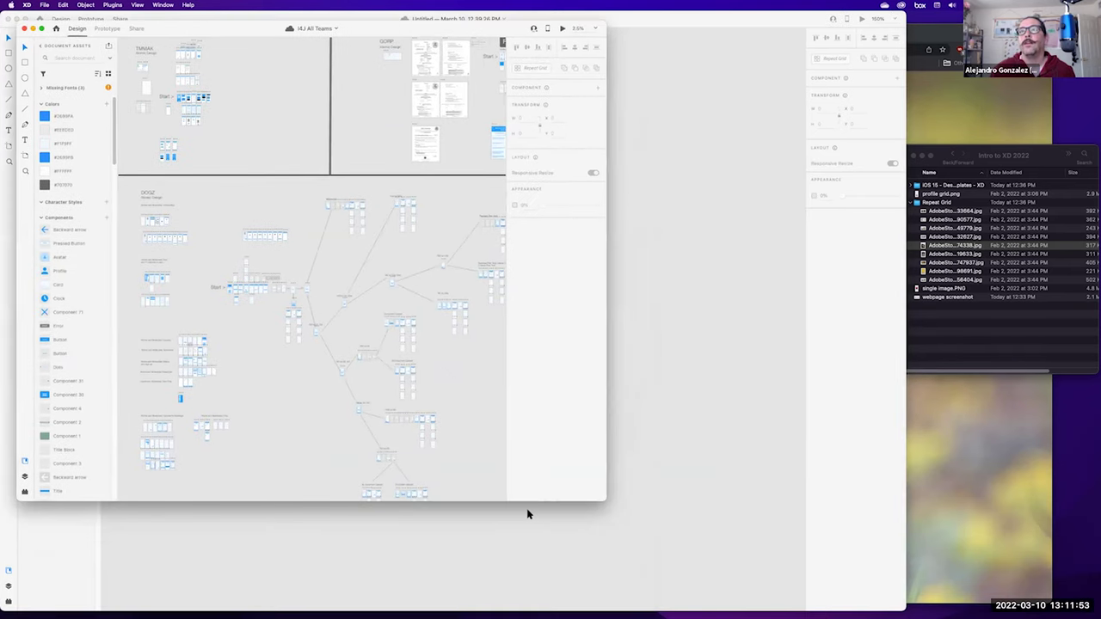
drag(604, 500, 936, 614)
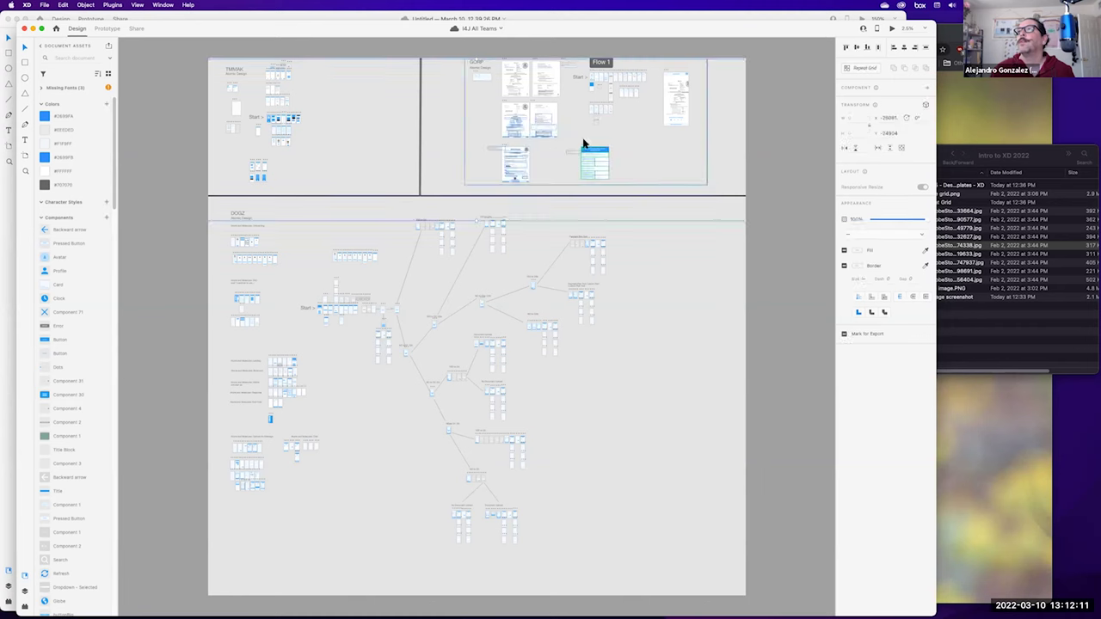
Examine the overall team flows and the Utah Courts screens, including the homepage, Overview, Quick Start Guide and FAQ artboards
key(super+equal)
scroll(344, 546, up, 10)
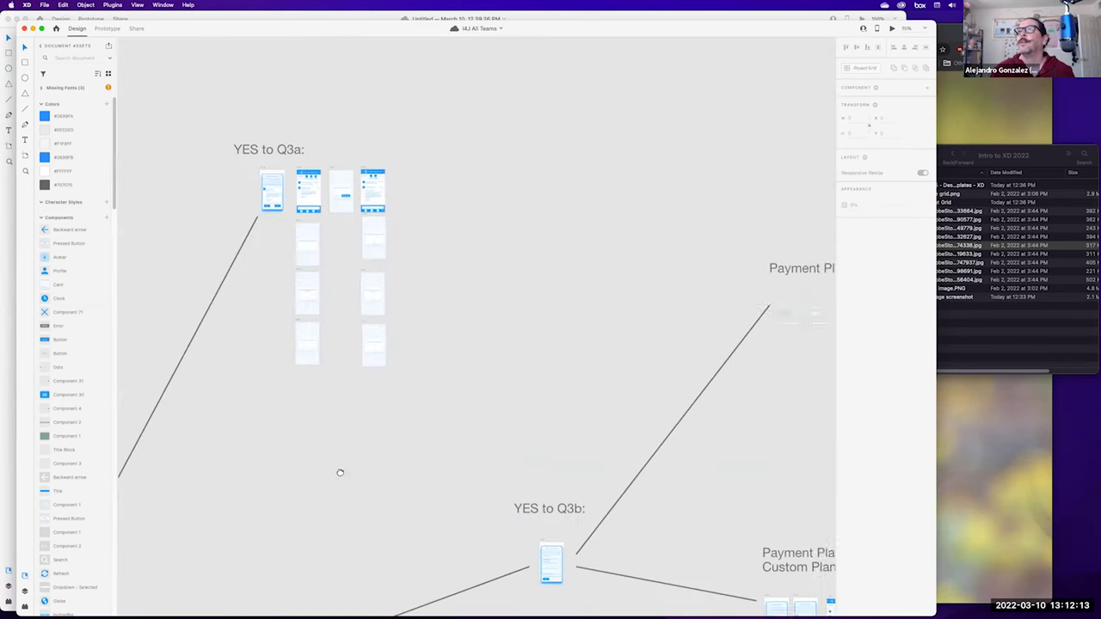
scroll(404, 171, up, 3)
key(super+equal)
key(super+equal)
key(super+equal)
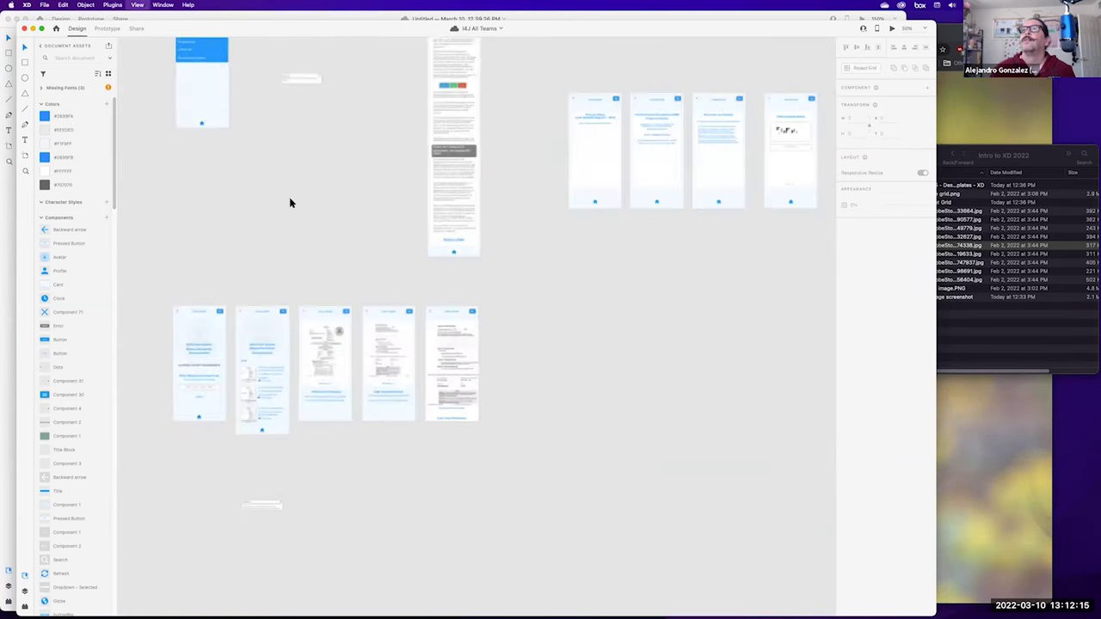
key(super+equal)
scroll(275, 502, left, 5)
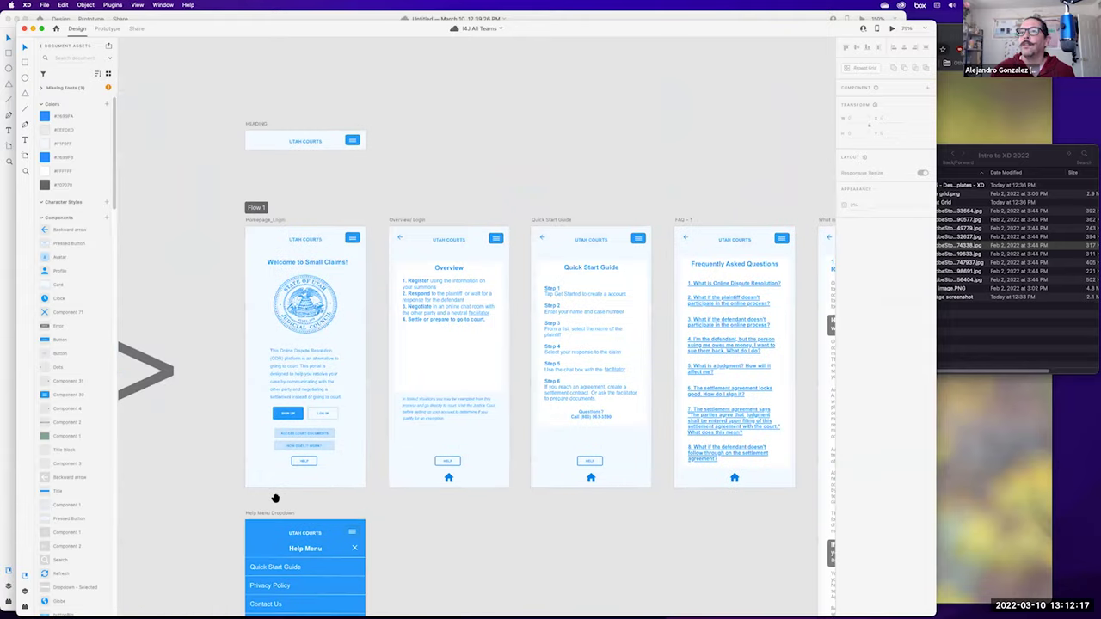
scroll(464, 435, right, 5)
scroll(464, 435, down, 3)
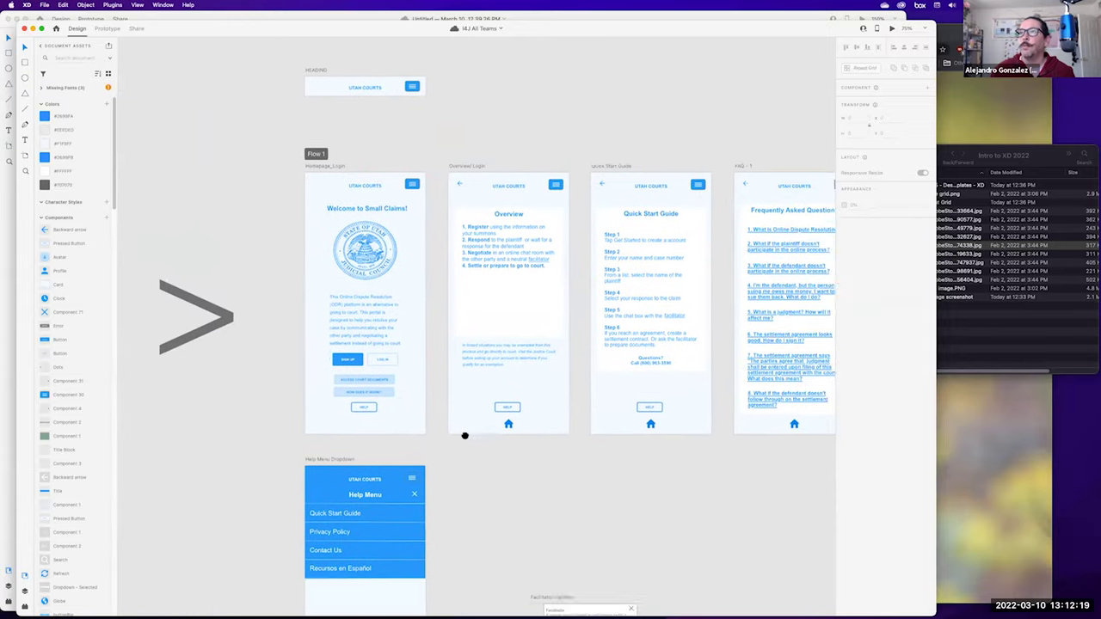
scroll(544, 386, right, 5)
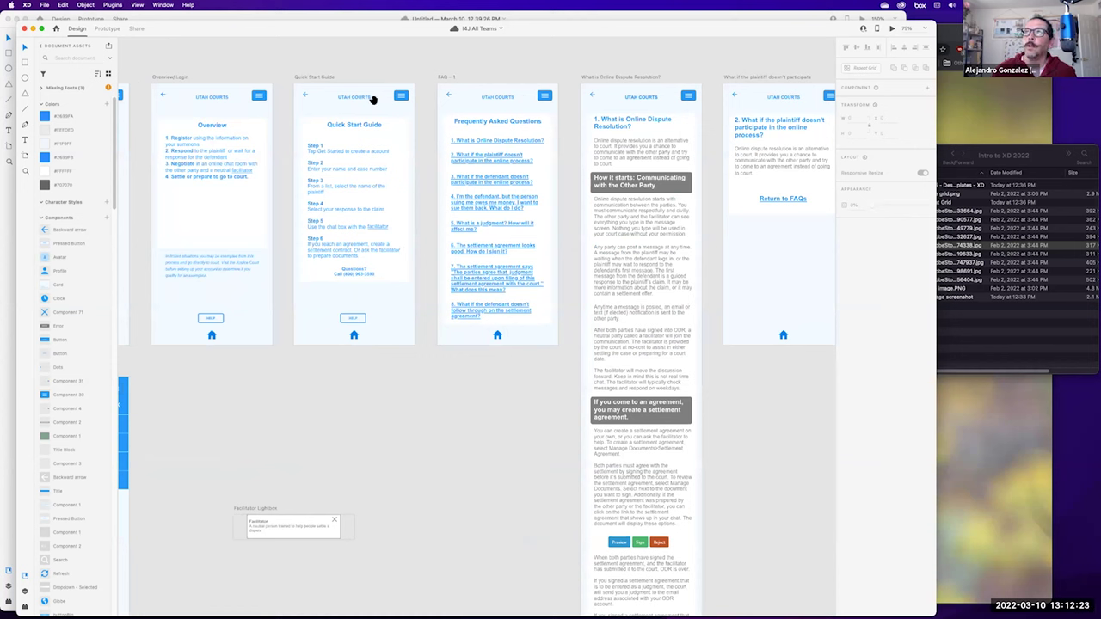
Switch to Prototype mode and show the interaction links of the Quick Start Guide artboard
click(100, 29)
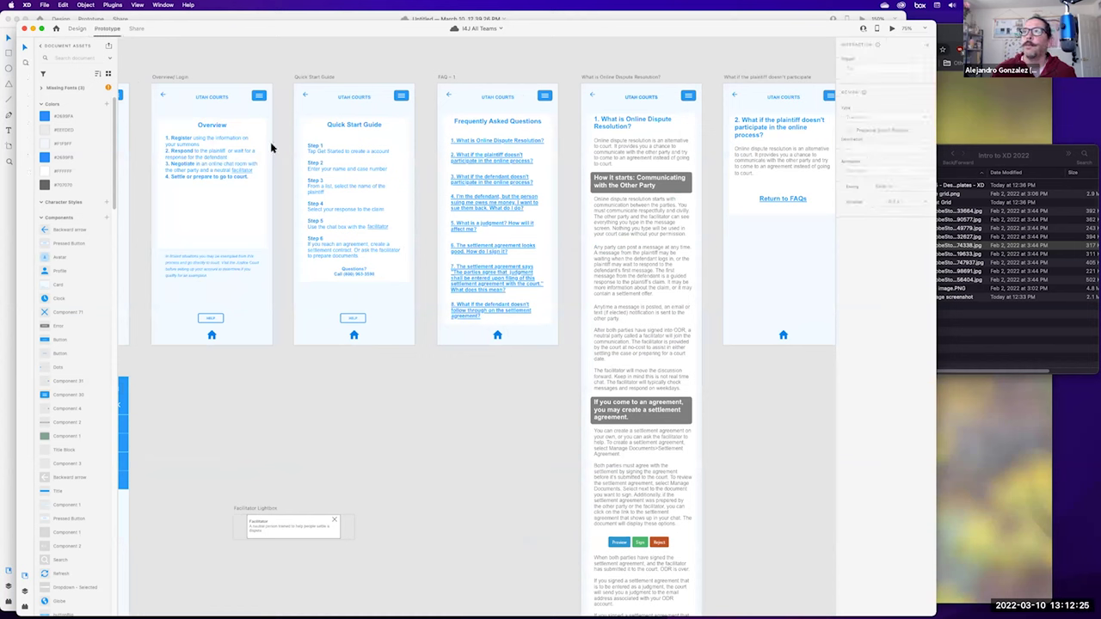
click(340, 97)
scroll(244, 414, down, 3)
scroll(244, 413, left, 5)
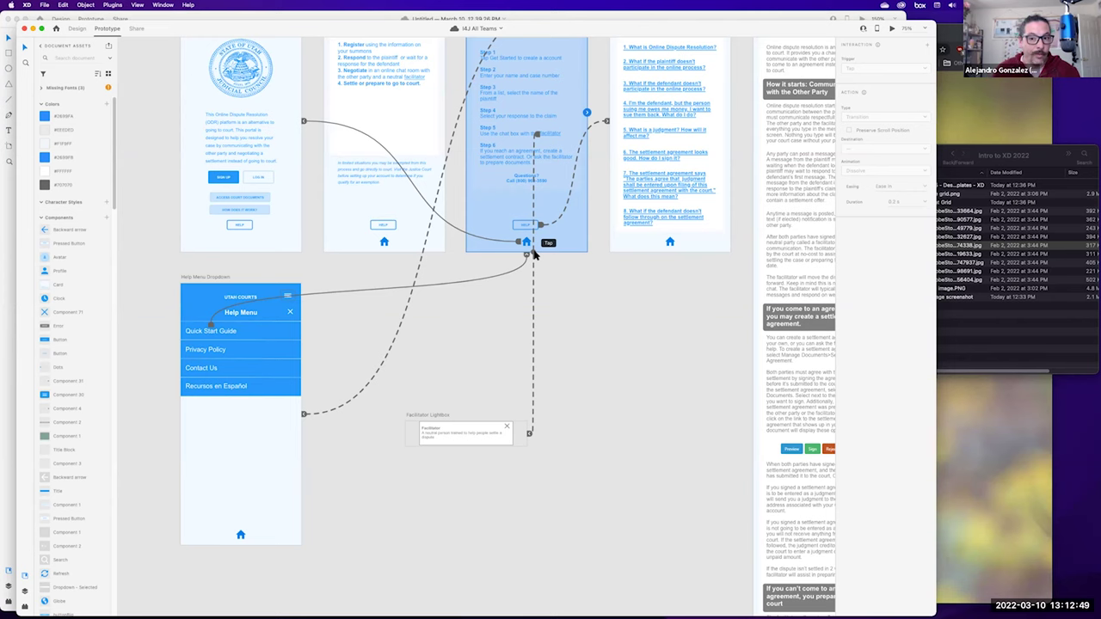
Close the I4J All Teams document and the blank untitled document
key(super+0)
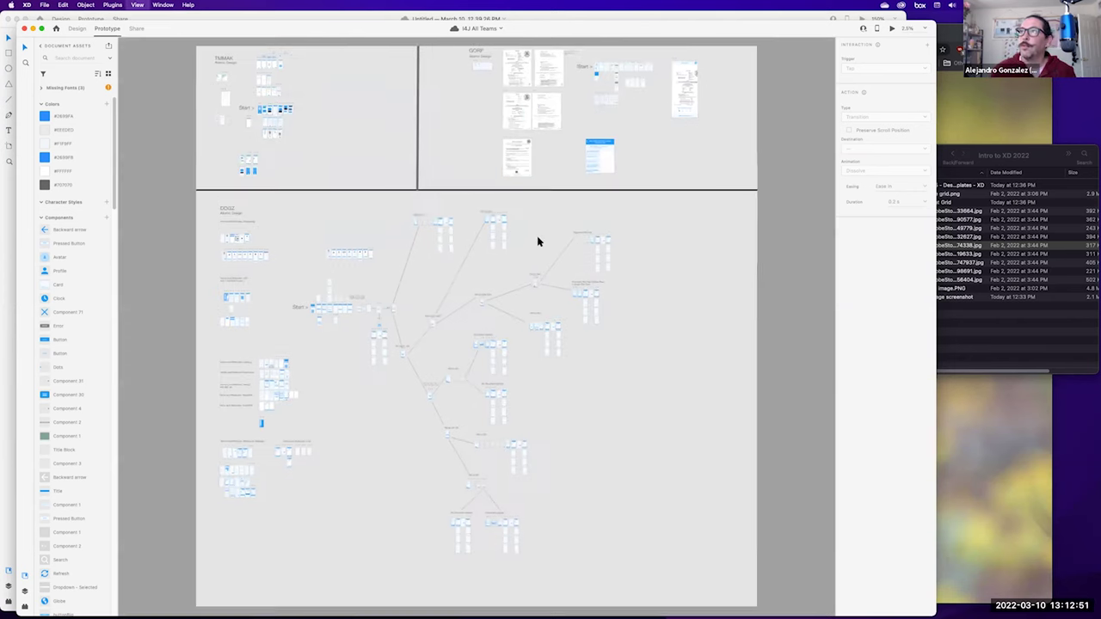
click(25, 29)
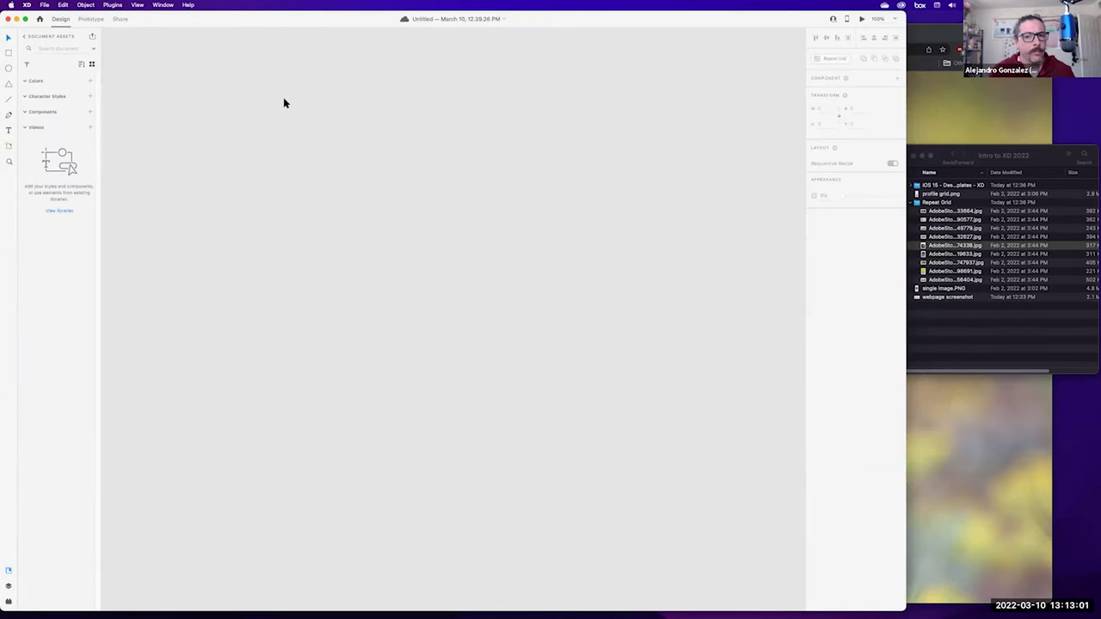
click(7, 19)
click(427, 341)
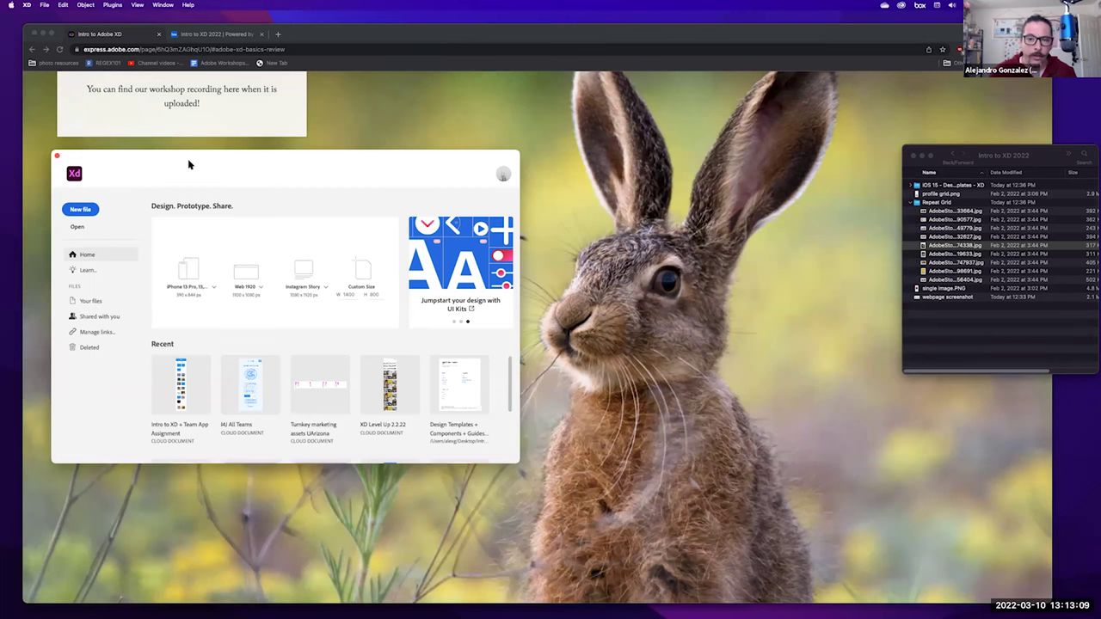
Review the artboard presets on the home screen and create a new document with the iPhone 13 Pro preset, 390 × 844 px
drag(136, 167, 301, 138)
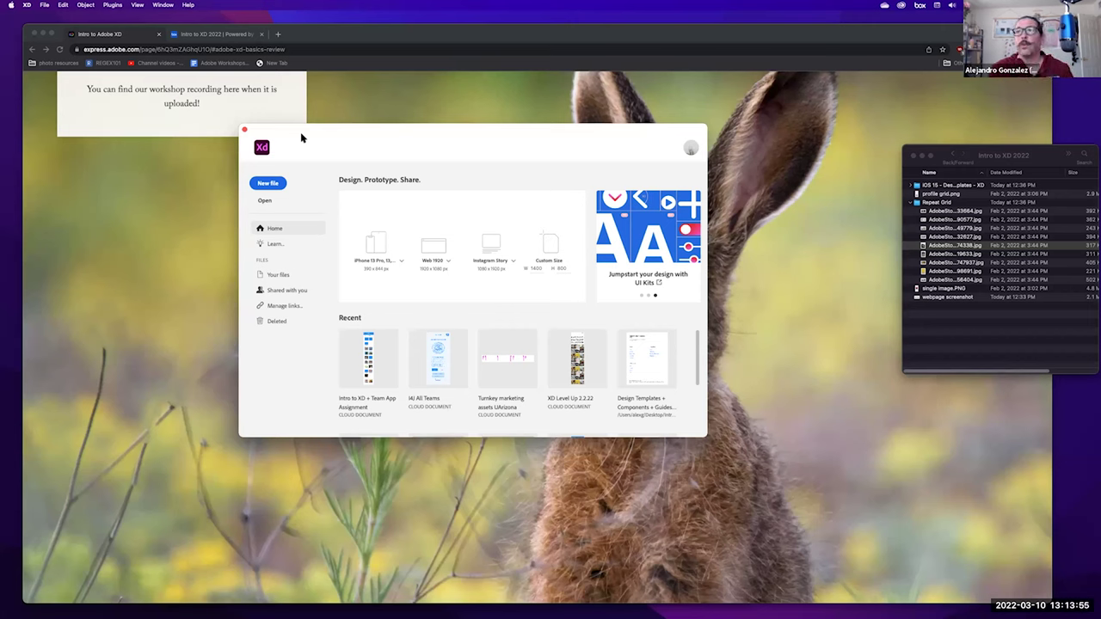
click(401, 260)
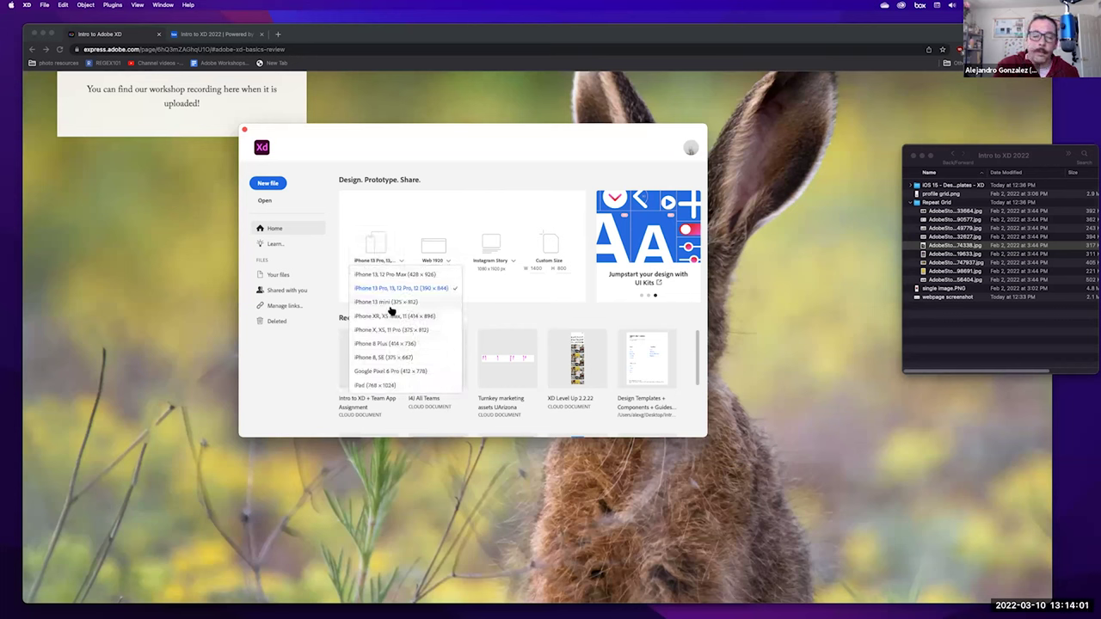
click(420, 221)
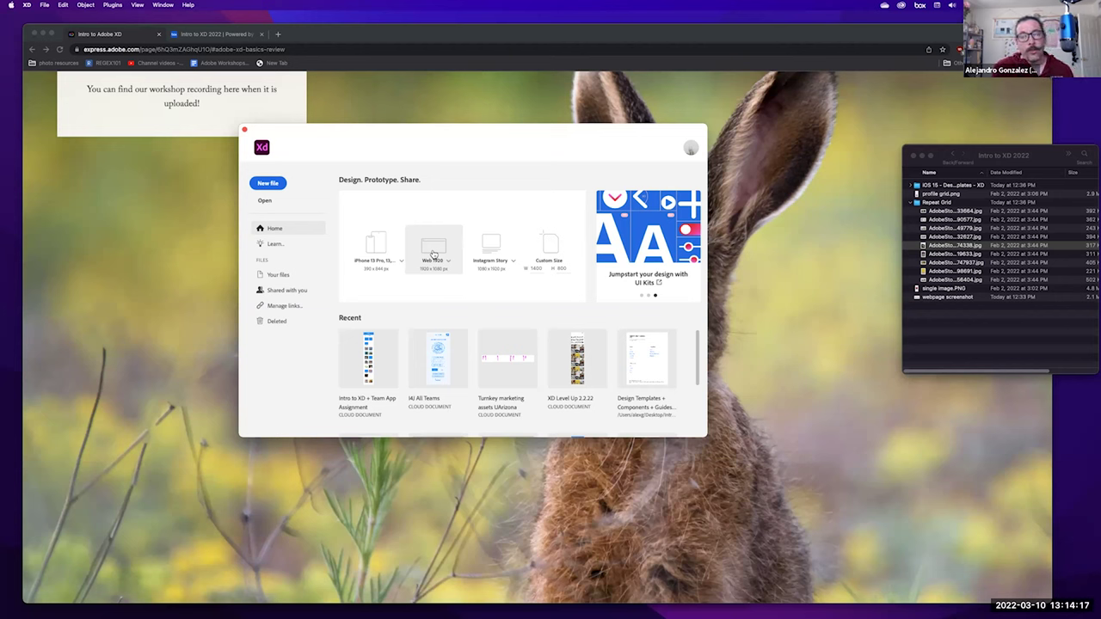
click(376, 252)
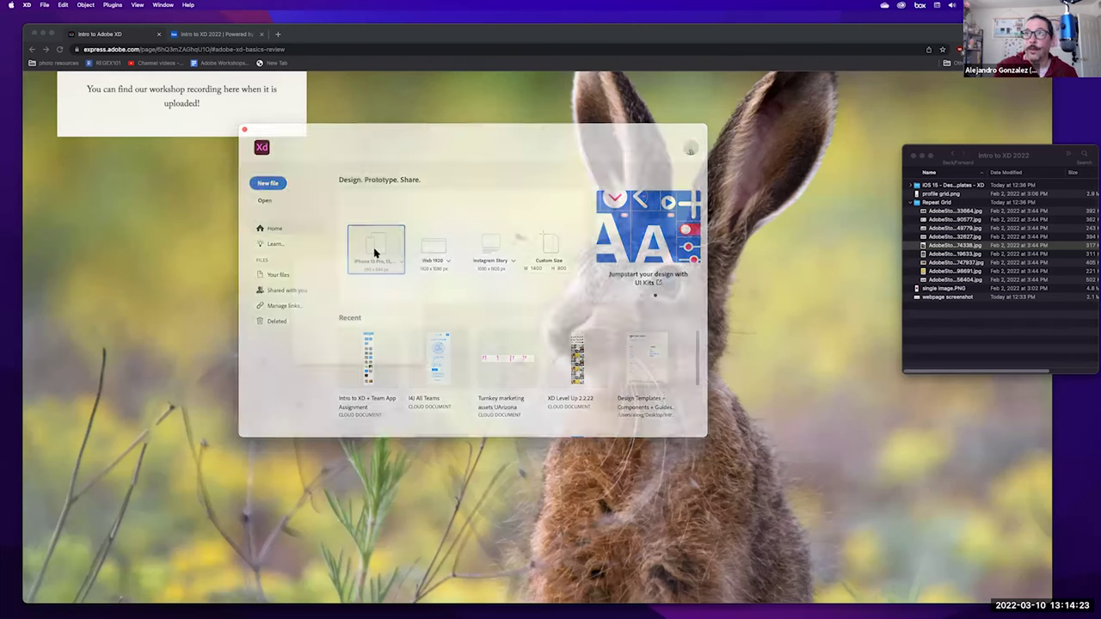
Reposition and enlarge the new document's window to fill most of the screen
drag(233, 78, 250, 54)
drag(671, 528, 905, 617)
drag(80, 47, 4, 8)
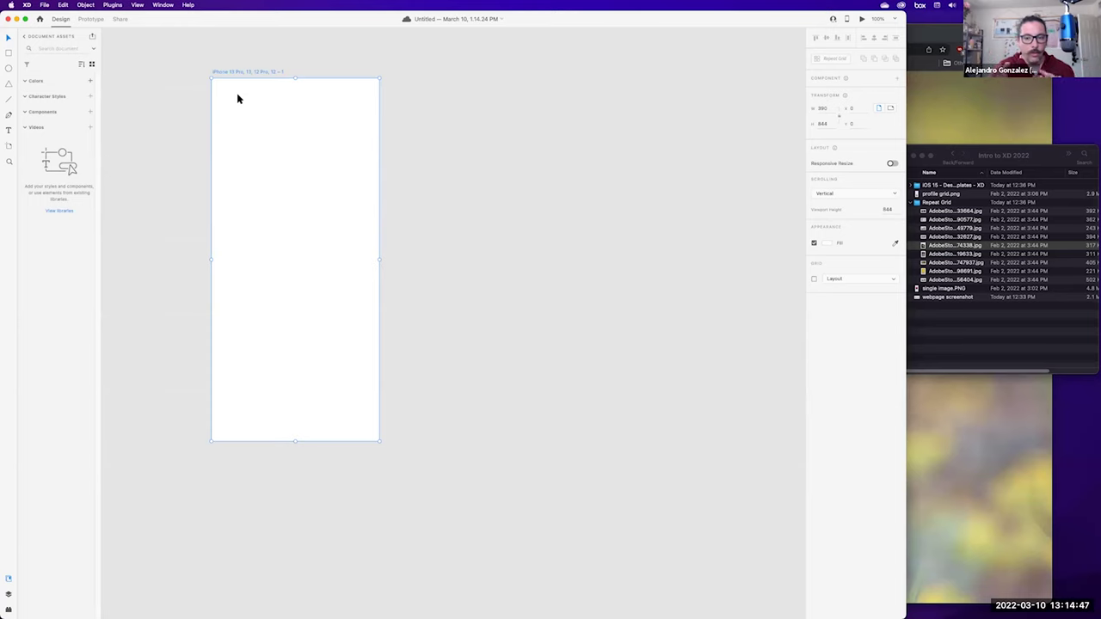
Look at the new document in Prototype and Share modes and return to Design mode
click(86, 20)
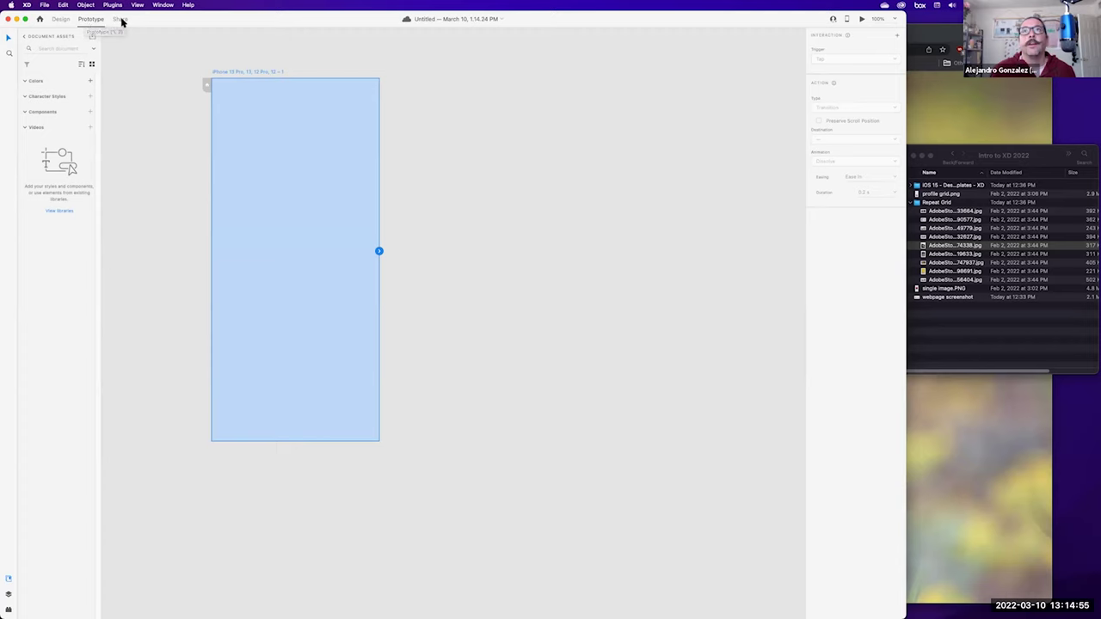
click(120, 20)
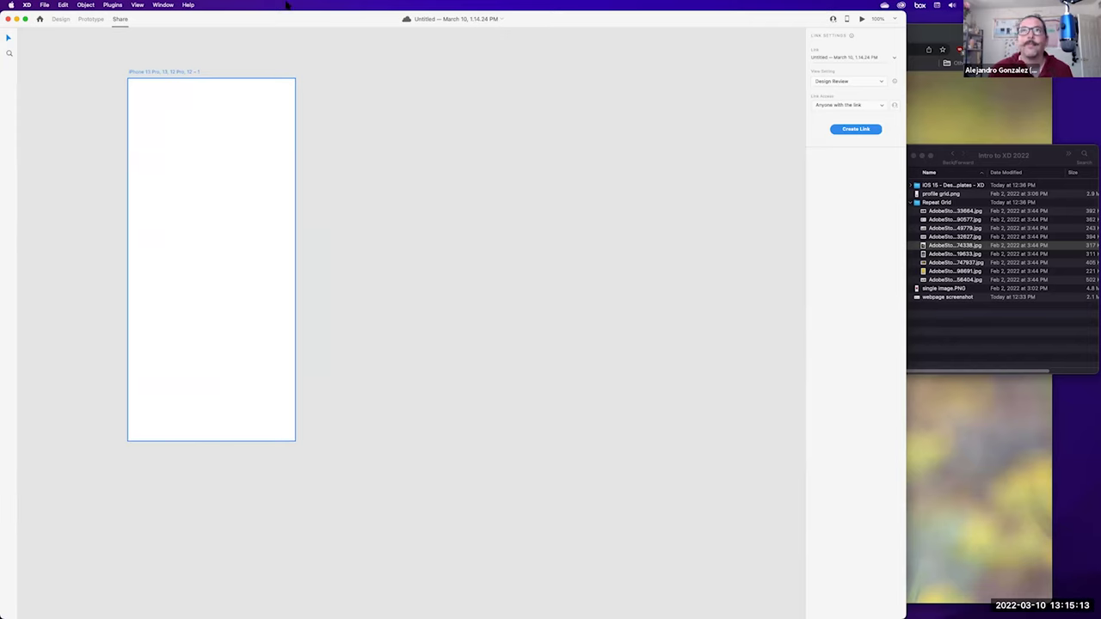
click(59, 21)
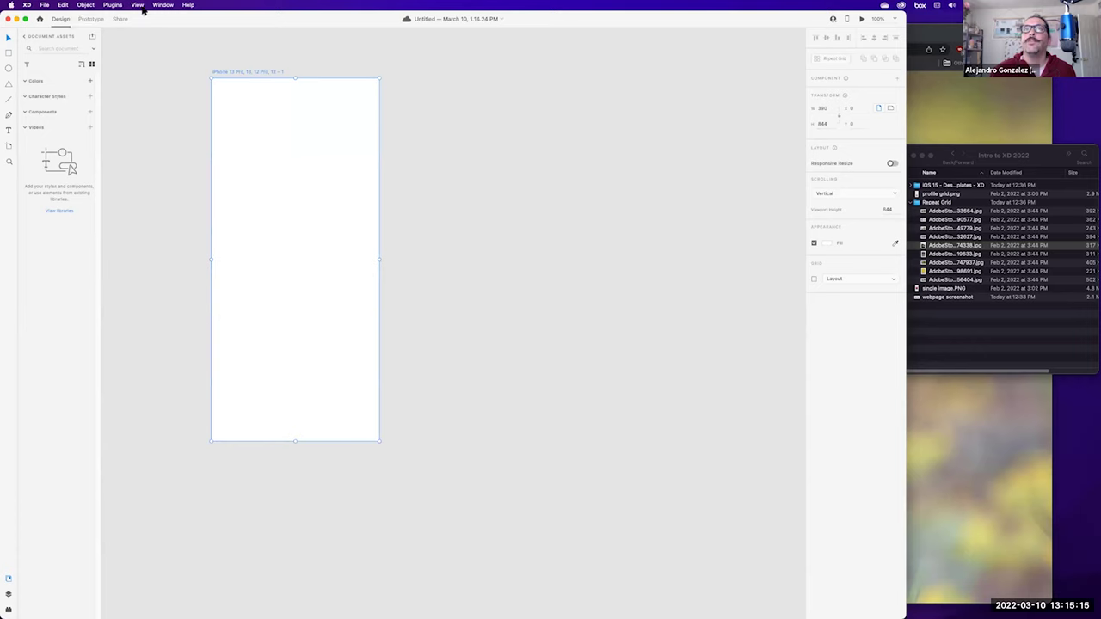
Shift the document window slightly sideways and move the iPhone artboard to about X 137, Y 84
drag(165, 17, 177, 18)
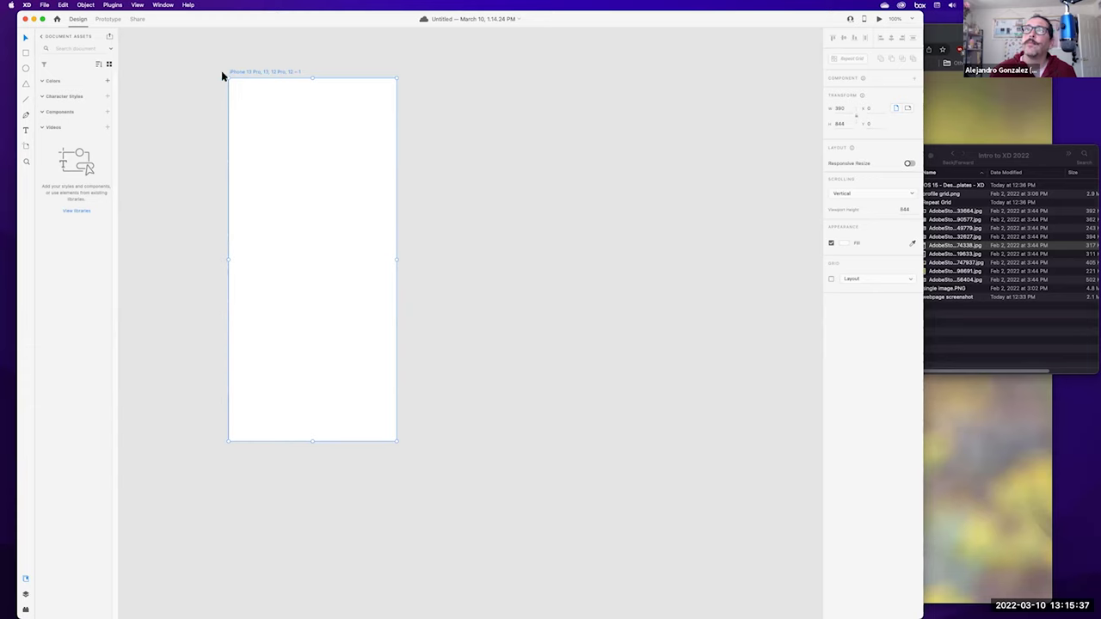
drag(334, 249, 396, 284)
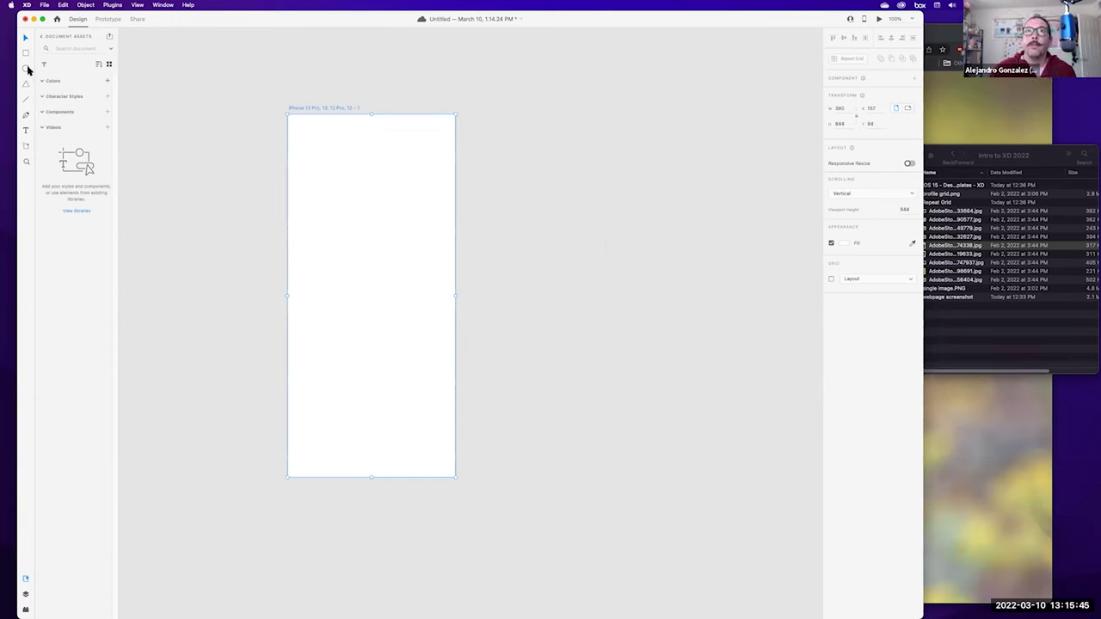
Draw a closed curved shape about 473 × 599 px with the Pen tool on the empty canvas beside the artboard
click(27, 116)
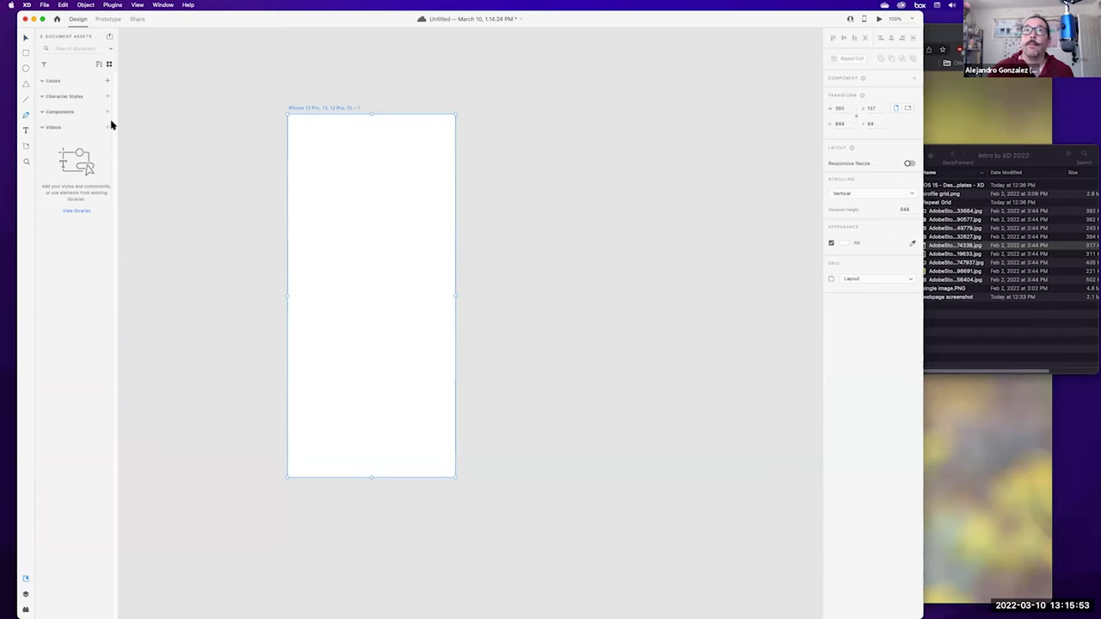
click(589, 169)
drag(547, 222, 544, 258)
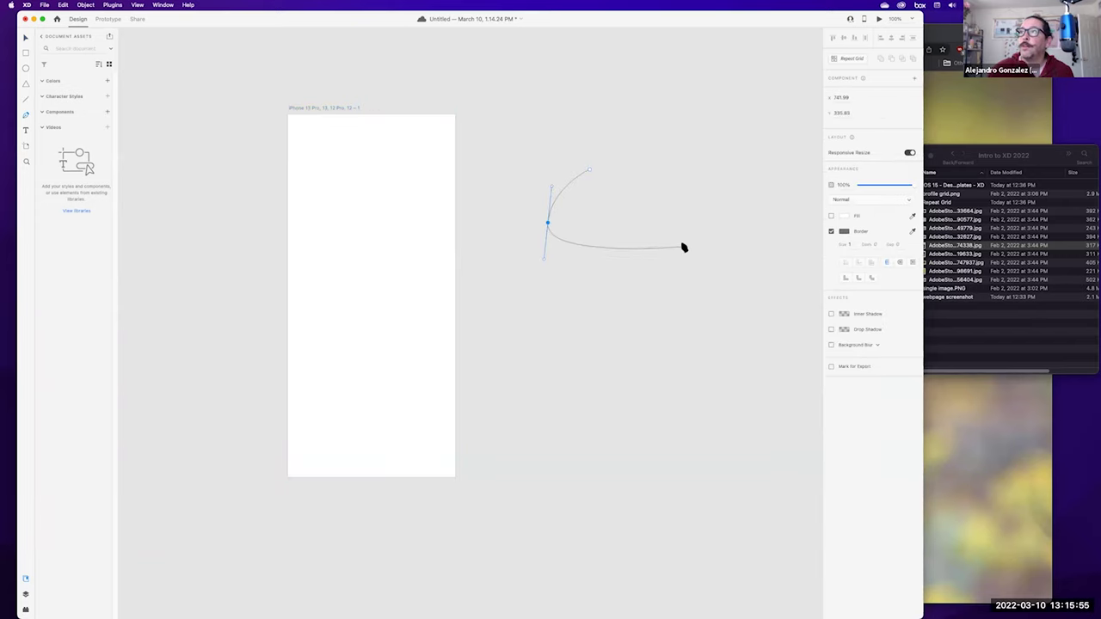
drag(704, 271, 688, 373)
drag(544, 373, 511, 278)
drag(520, 151, 566, 114)
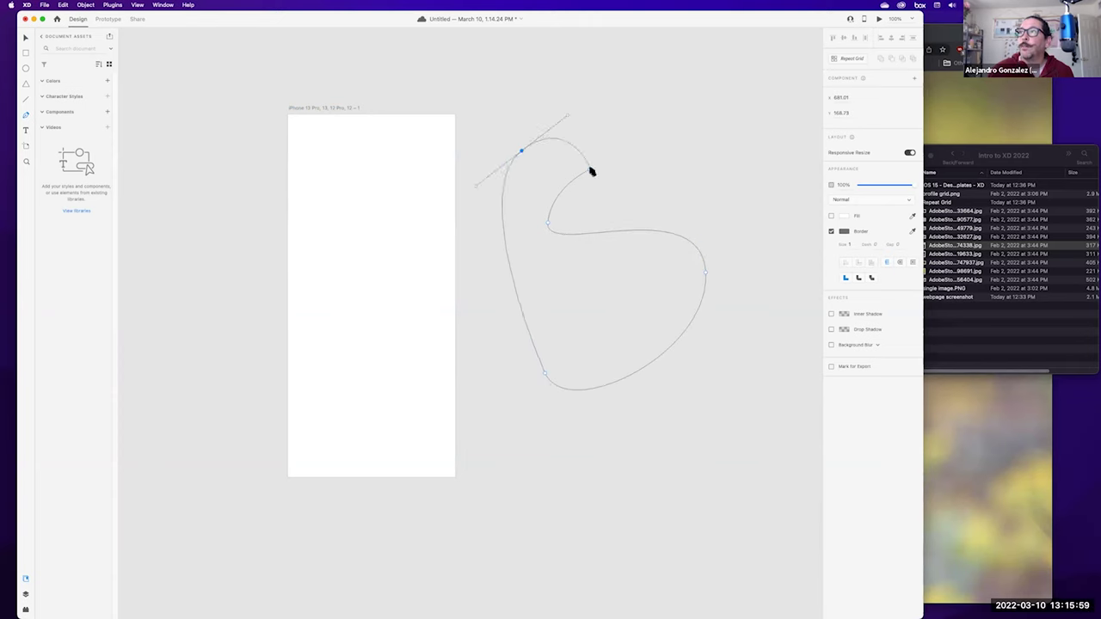
drag(589, 172, 570, 202)
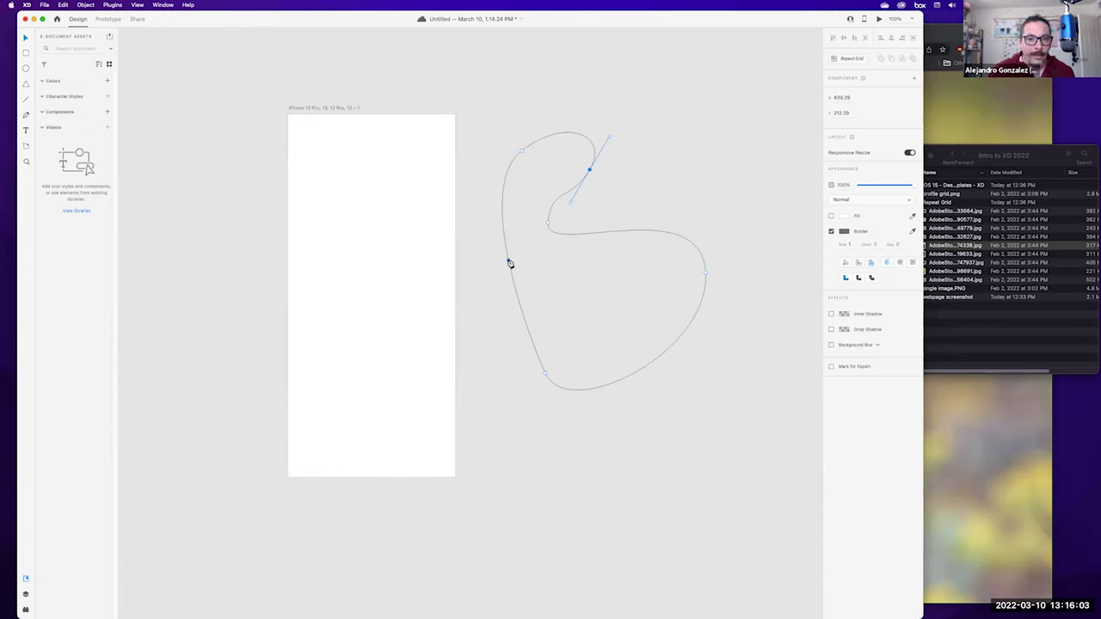
Select the curved pen shape on the canvas and delete it
click(26, 39)
click(557, 261)
drag(479, 81, 596, 296)
drag(570, 181, 592, 164)
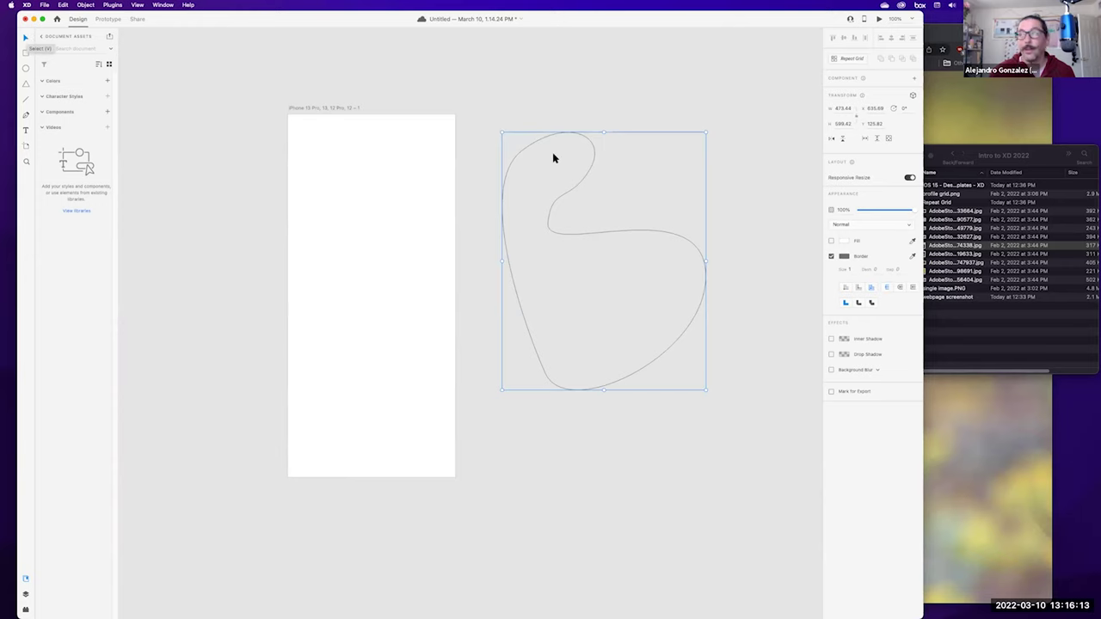
key(Delete)
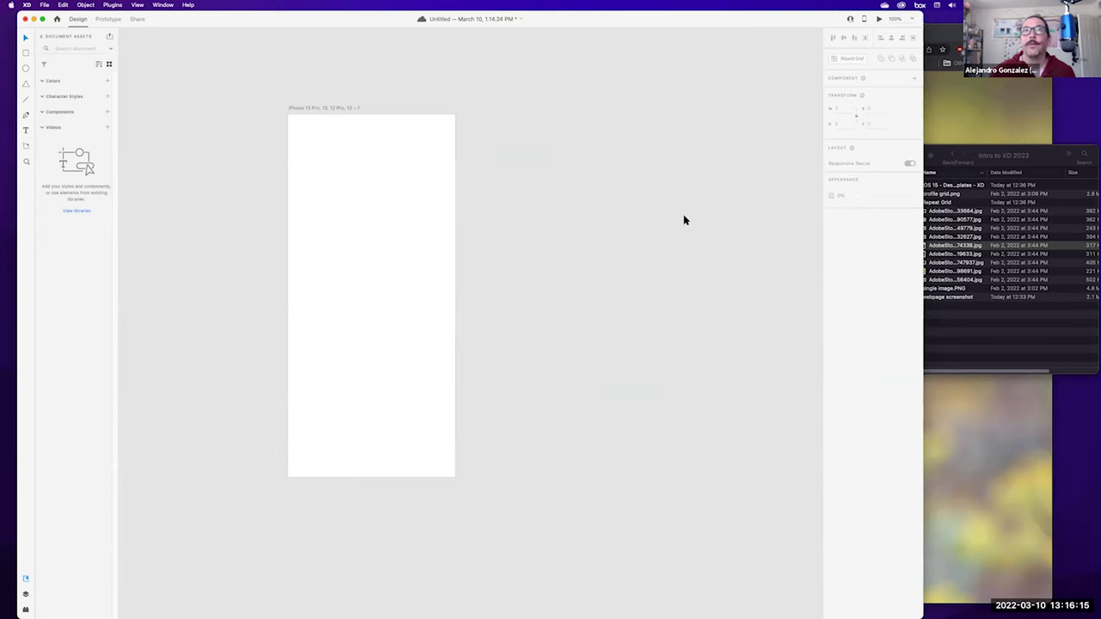
Draw a triangle about 373 × 413 px with the Polygon tool on the canvas beside the artboard
click(26, 131)
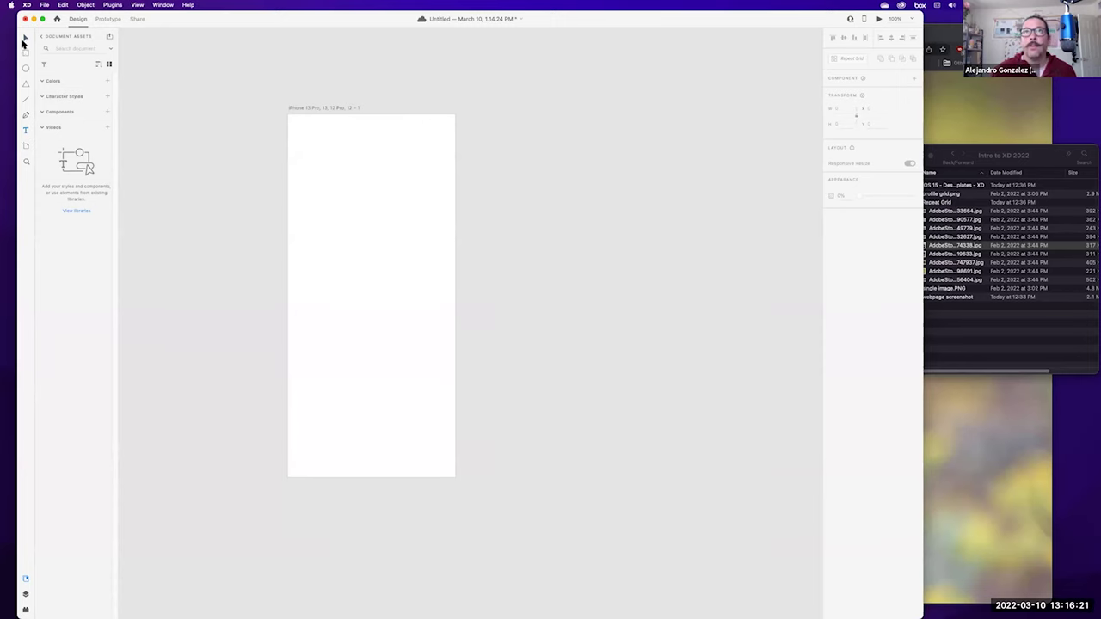
click(26, 84)
drag(522, 254, 683, 428)
double_click(643, 338)
drag(644, 338, 665, 349)
key(Escape)
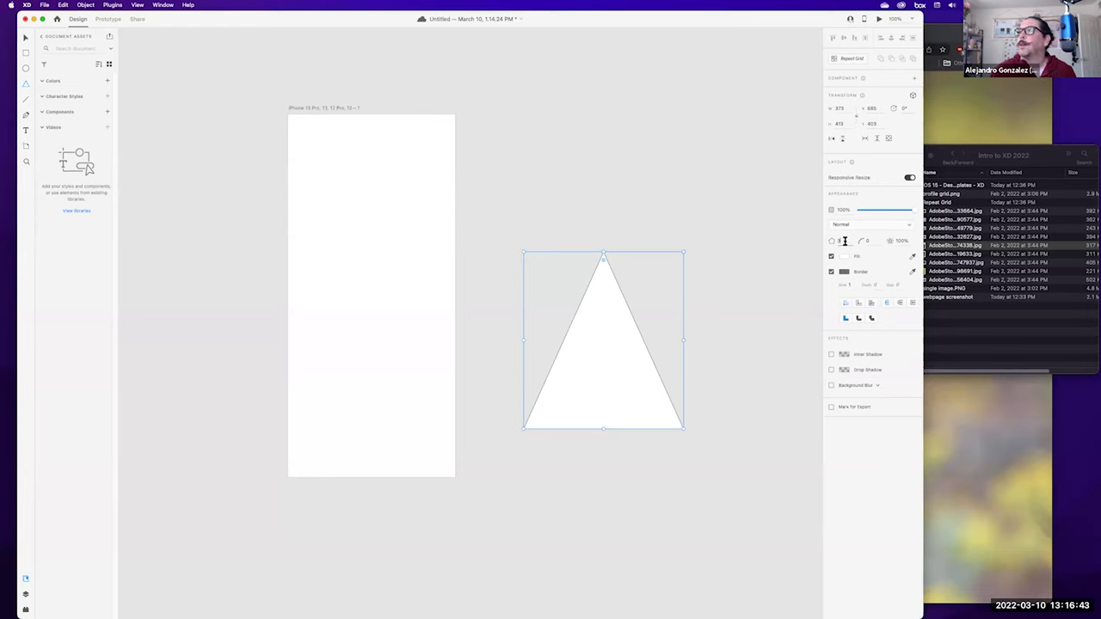
Raise the polygon's corner count to 11 and delete the shape
drag(831, 241, 861, 241)
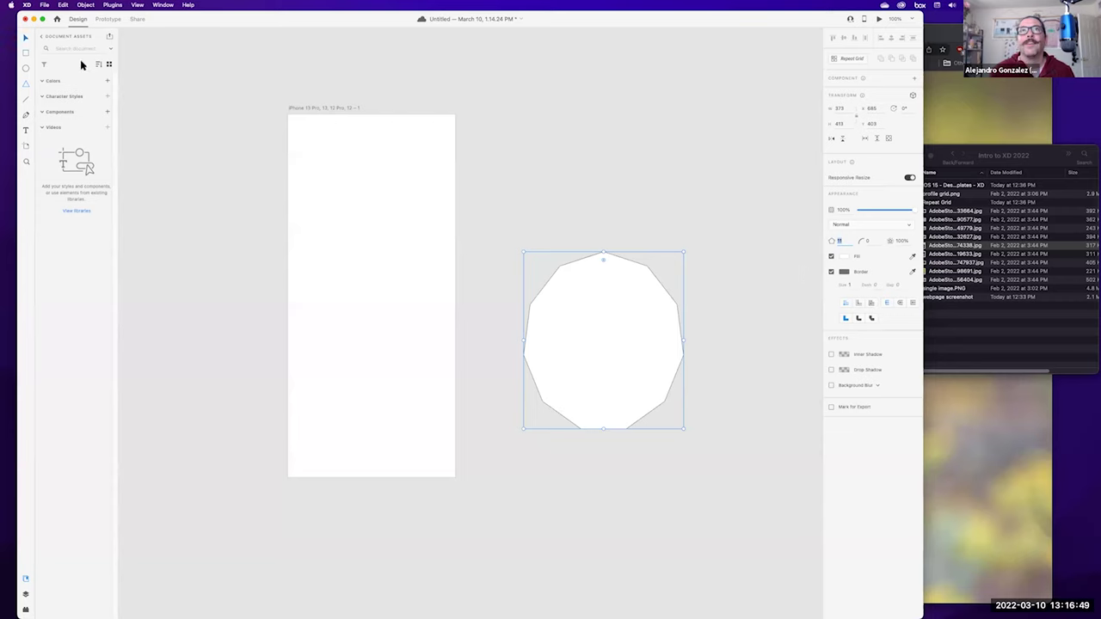
key(BackSpace)
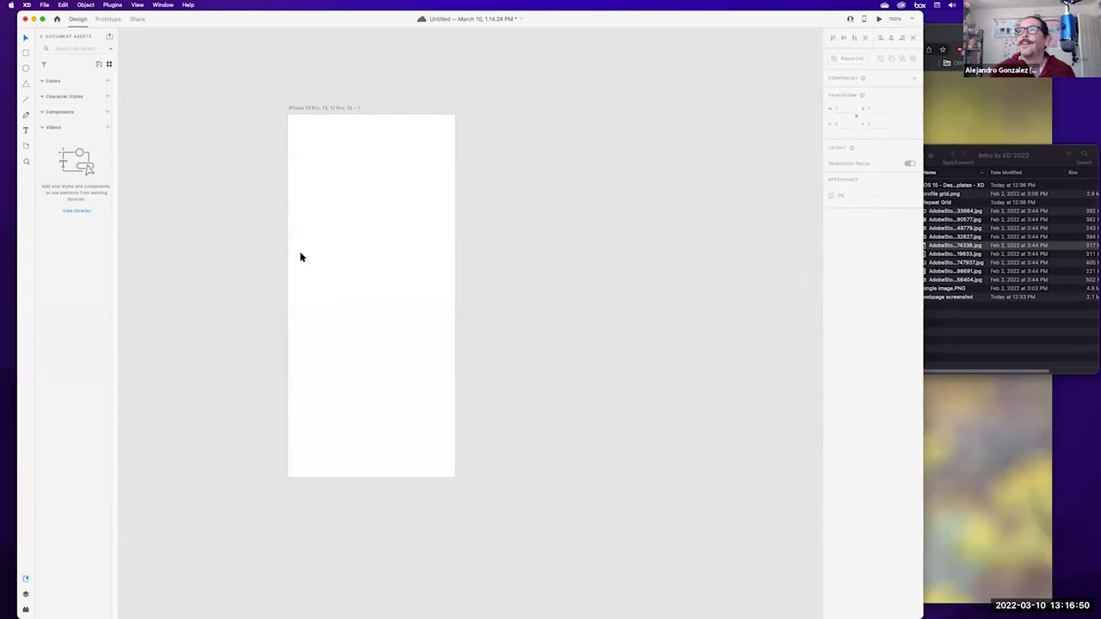
Add a second artboard beside the first with the iPhone 13, 12 Pro preset
click(25, 148)
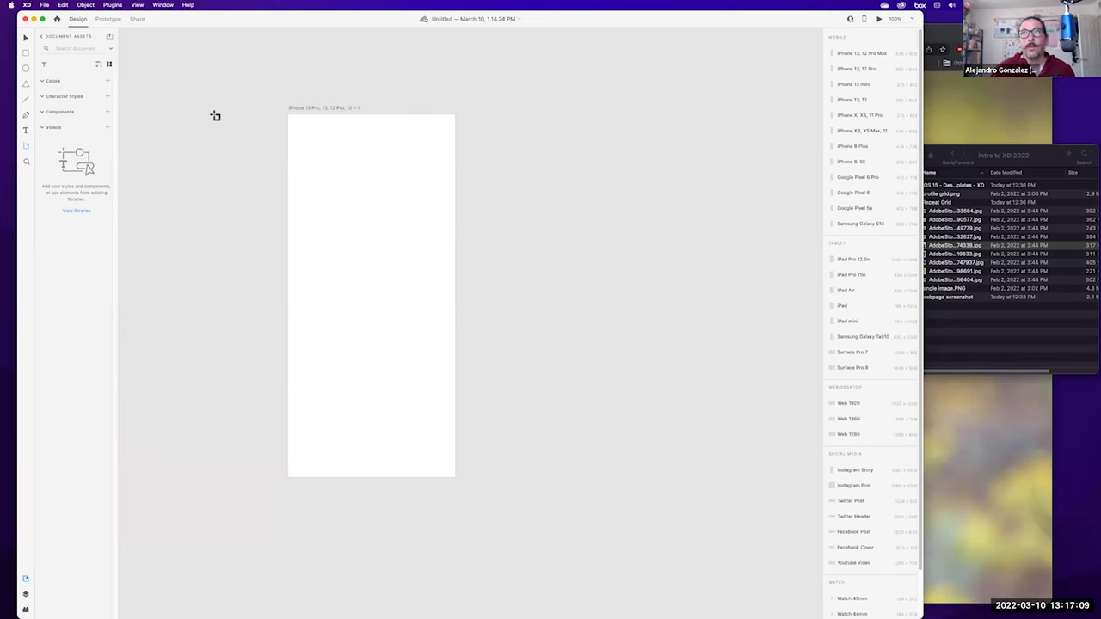
click(25, 99)
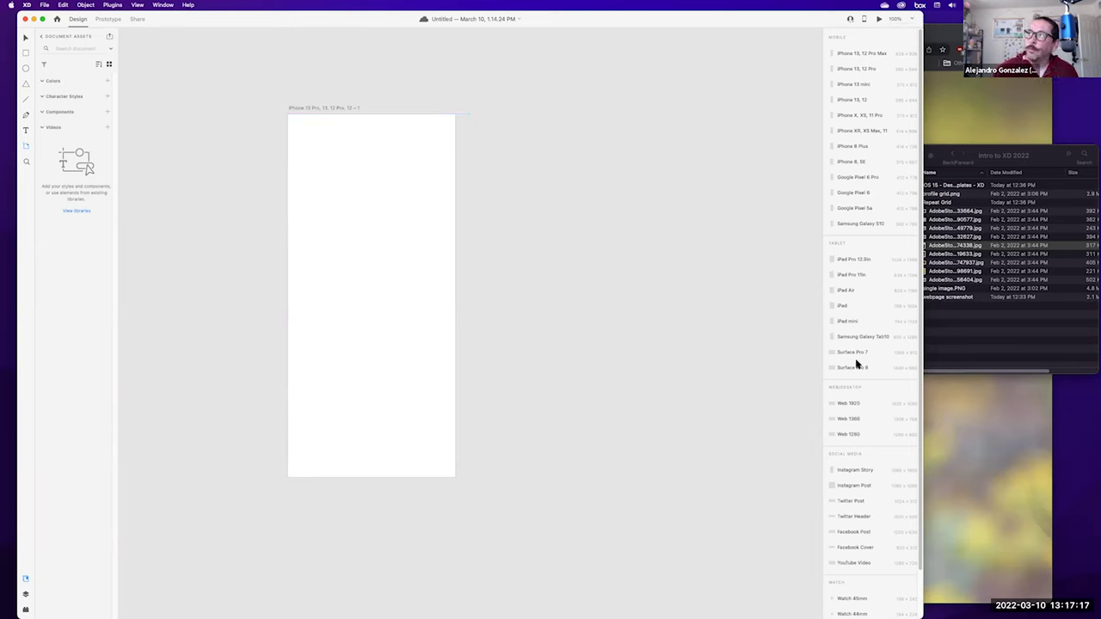
click(853, 69)
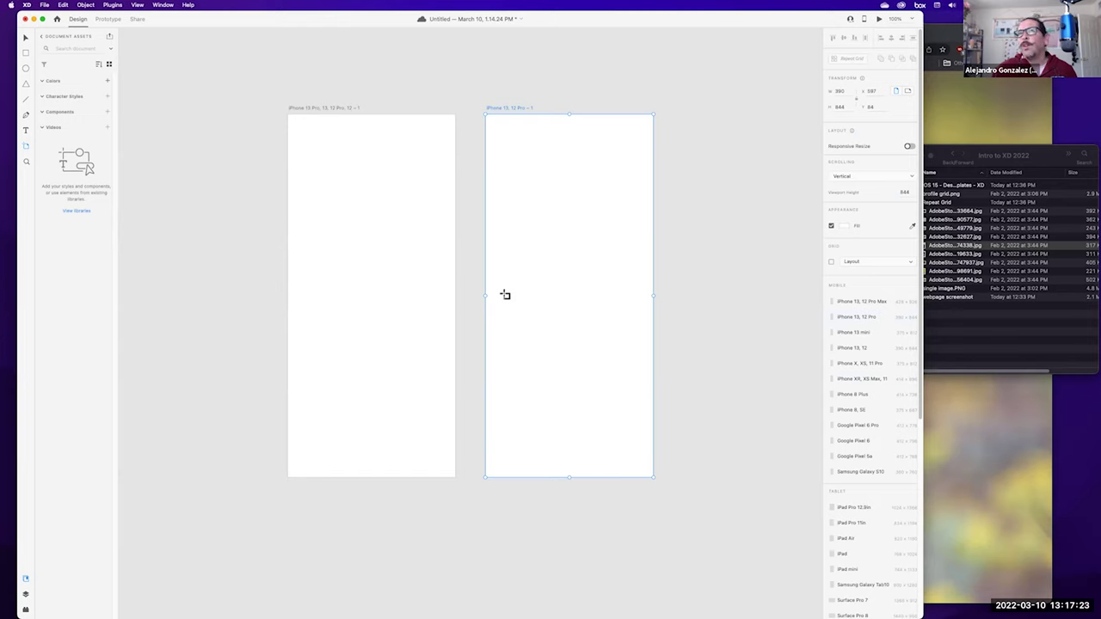
Look at the artboards at different zoom levels, from the whole canvas to maximum magnification, and fit both in view
click(25, 162)
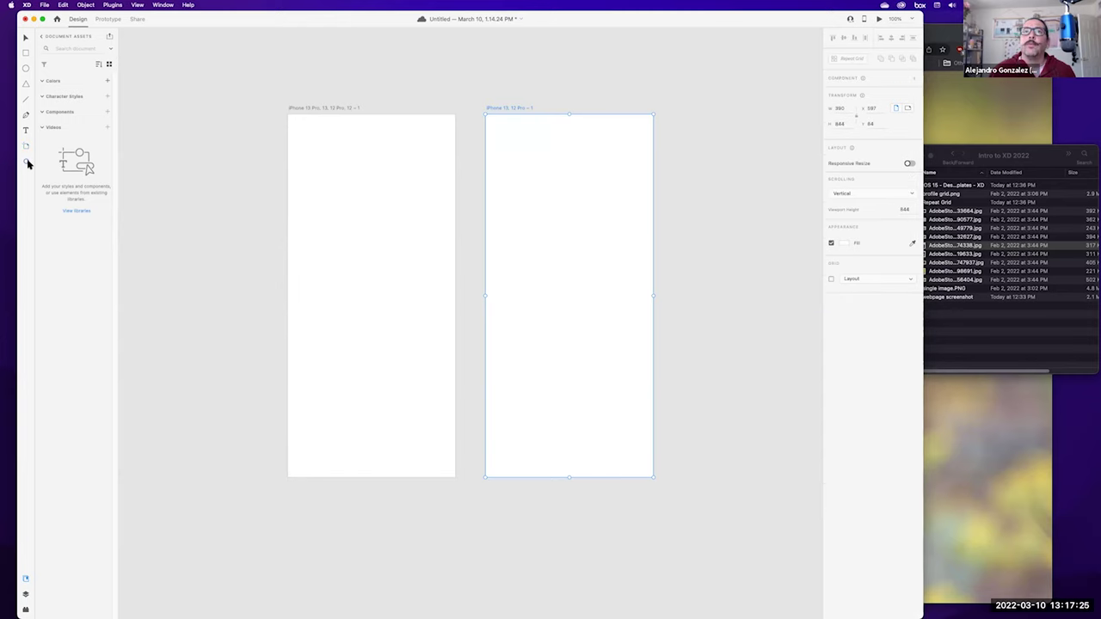
click(385, 297)
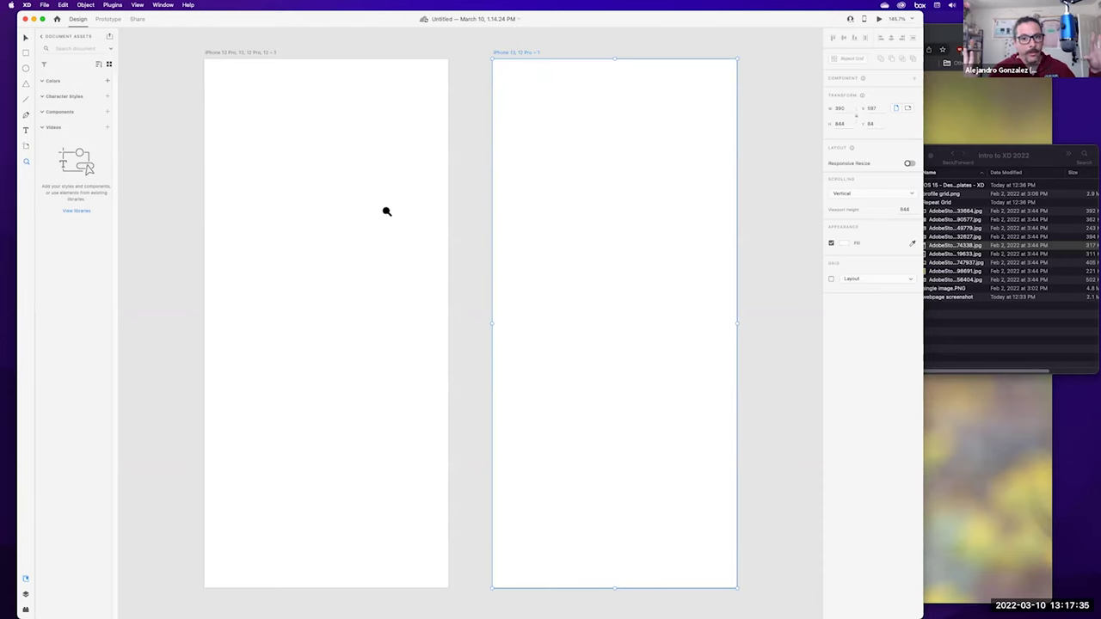
key(super+minus)
key(super+minus)
key(super+minus)
key(super+minus)
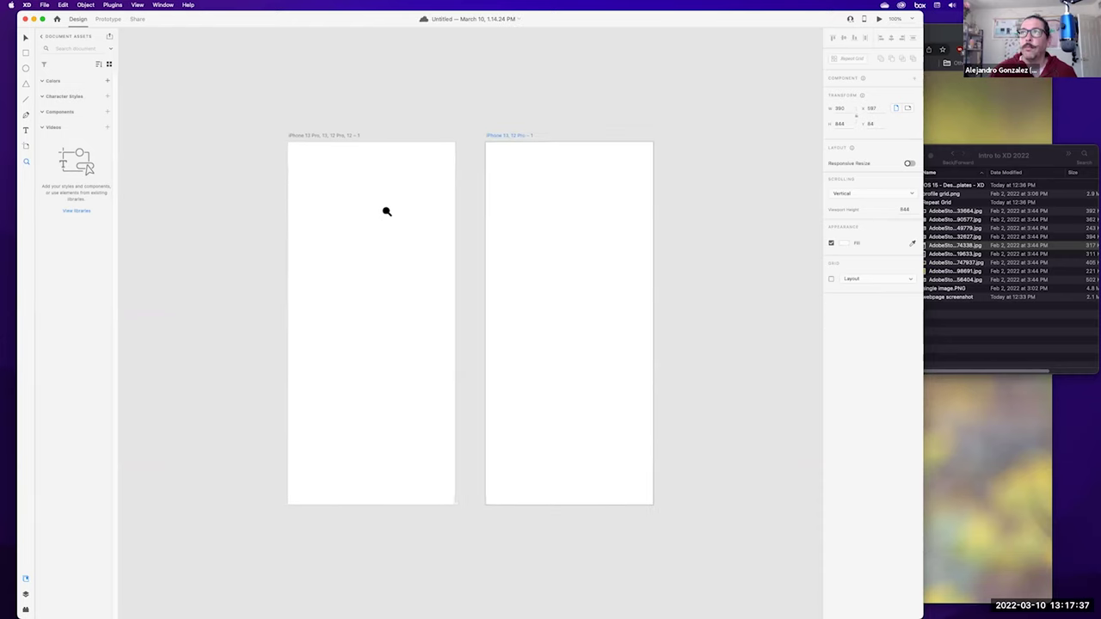
key(super+minus)
key(super+minus)
key(super+minus)
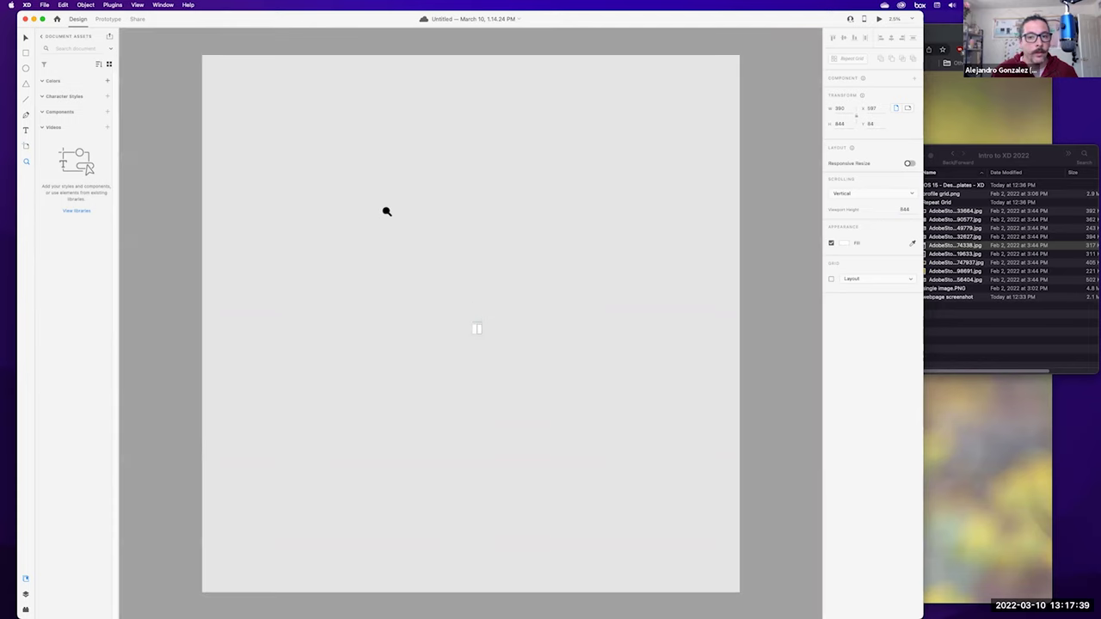
key(super+plus)
key(super+plus)
key(super+plus)
key(super+plus)
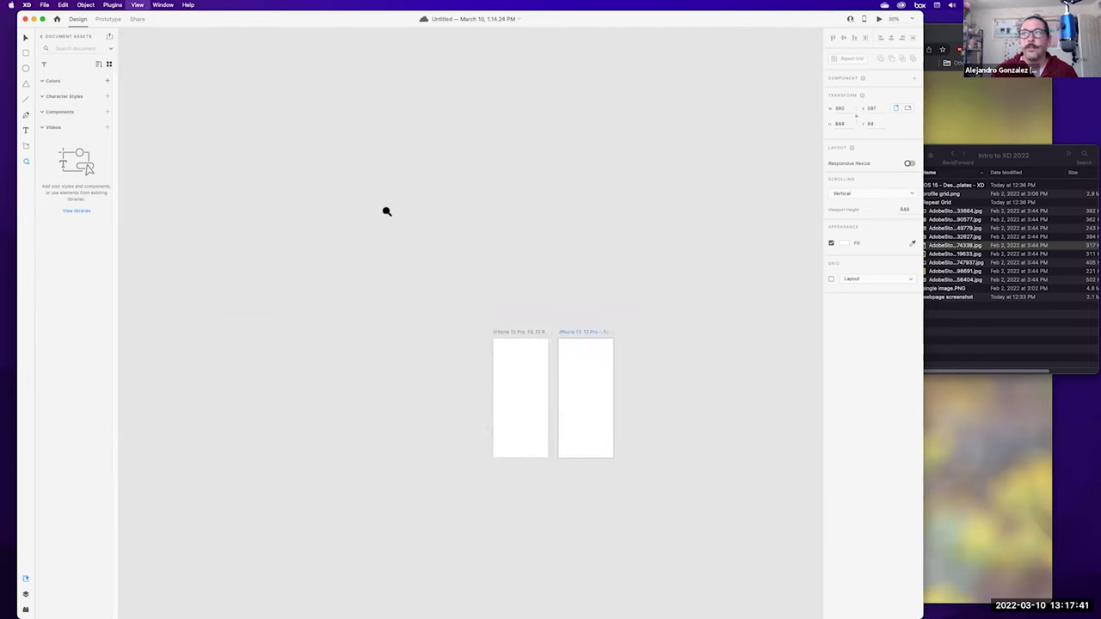
key(super+plus)
key(super+plus)
key(super+plus)
key(super+plus)
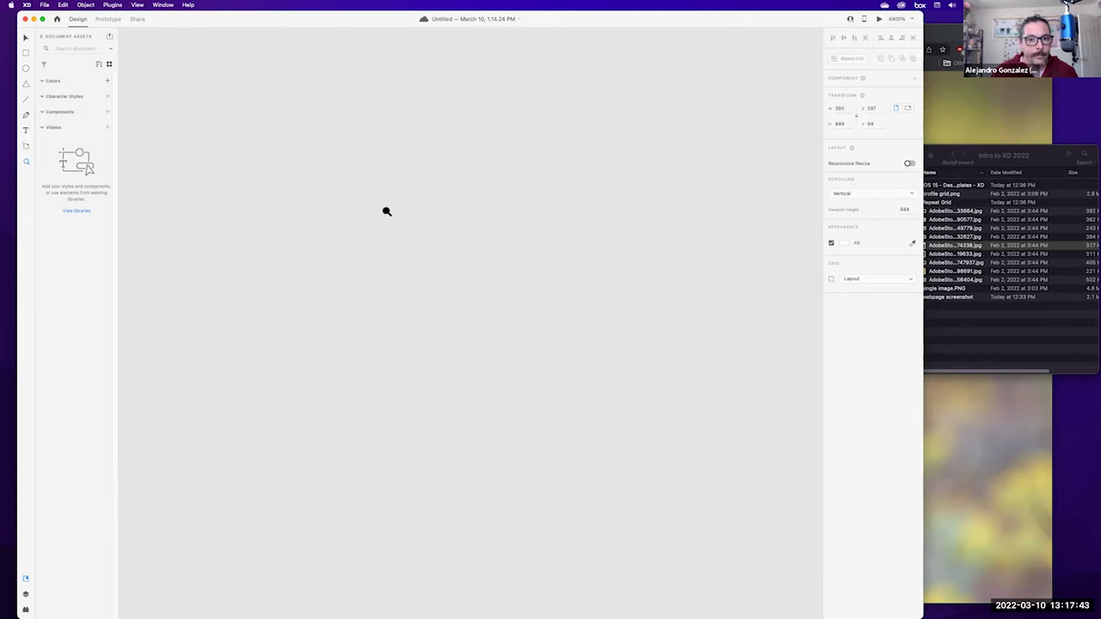
key(super+0)
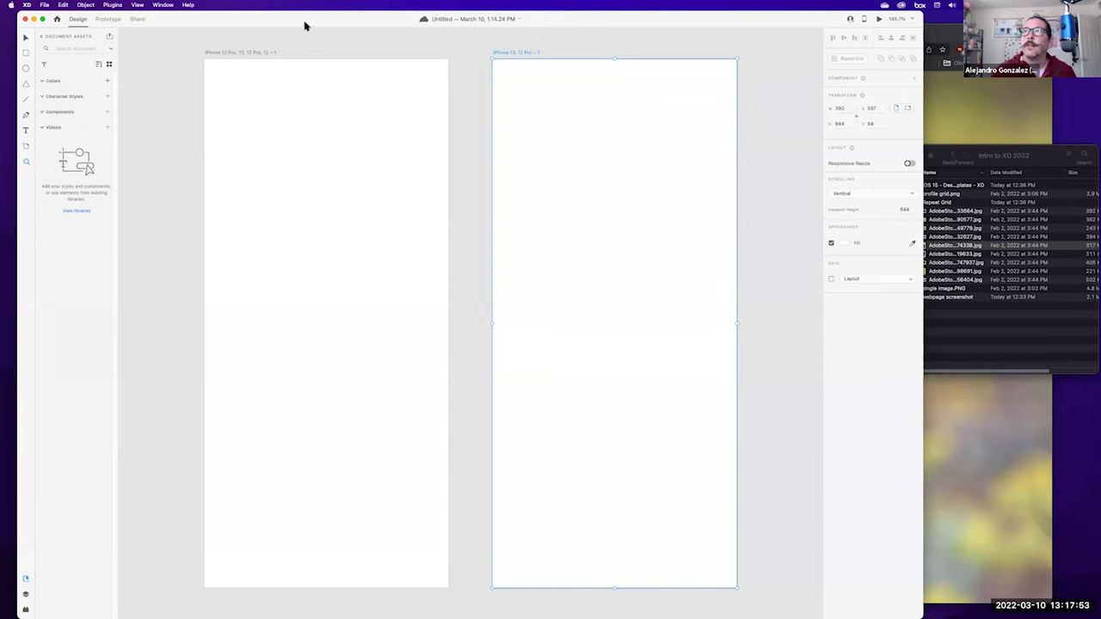
Pan across the canvas around the two artboards and bring both back into view
drag(509, 280, 474, 442)
scroll(455, 367, left, 3)
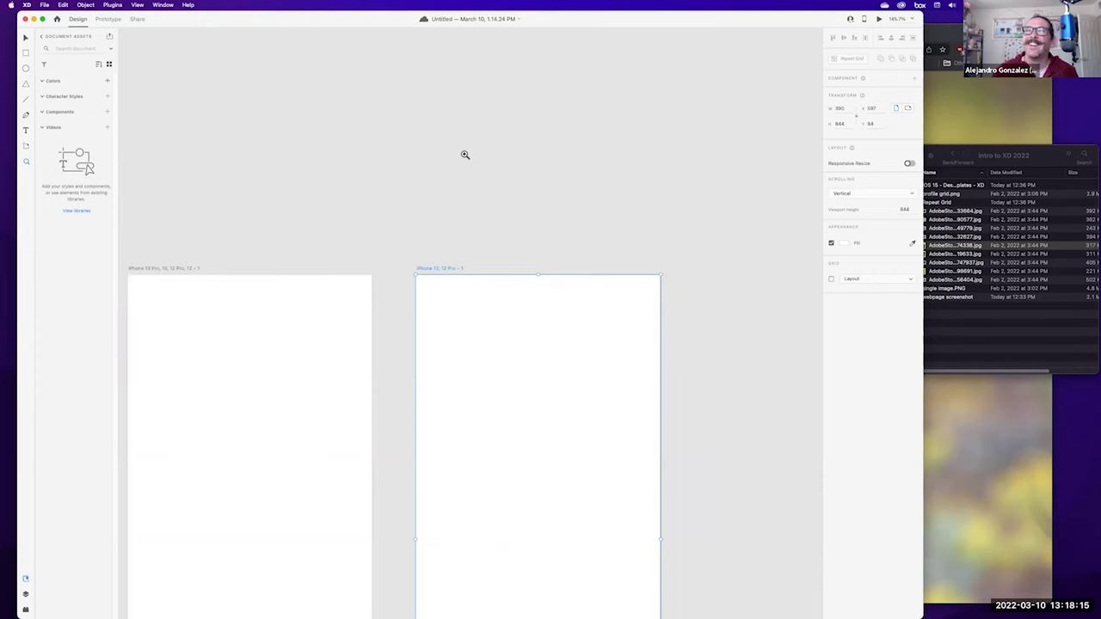
scroll(403, 203, down, 5)
scroll(403, 204, left, 2)
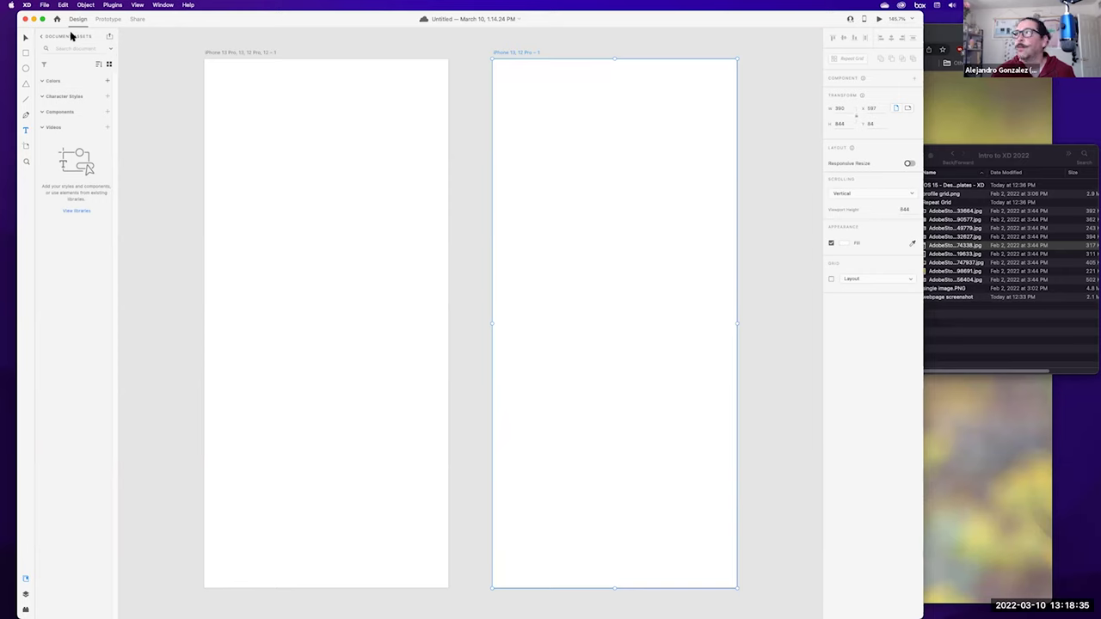
Draw a circle about 182 × 182 px on the first artboard and fill it with red #FF0000
click(27, 68)
drag(296, 159, 412, 275)
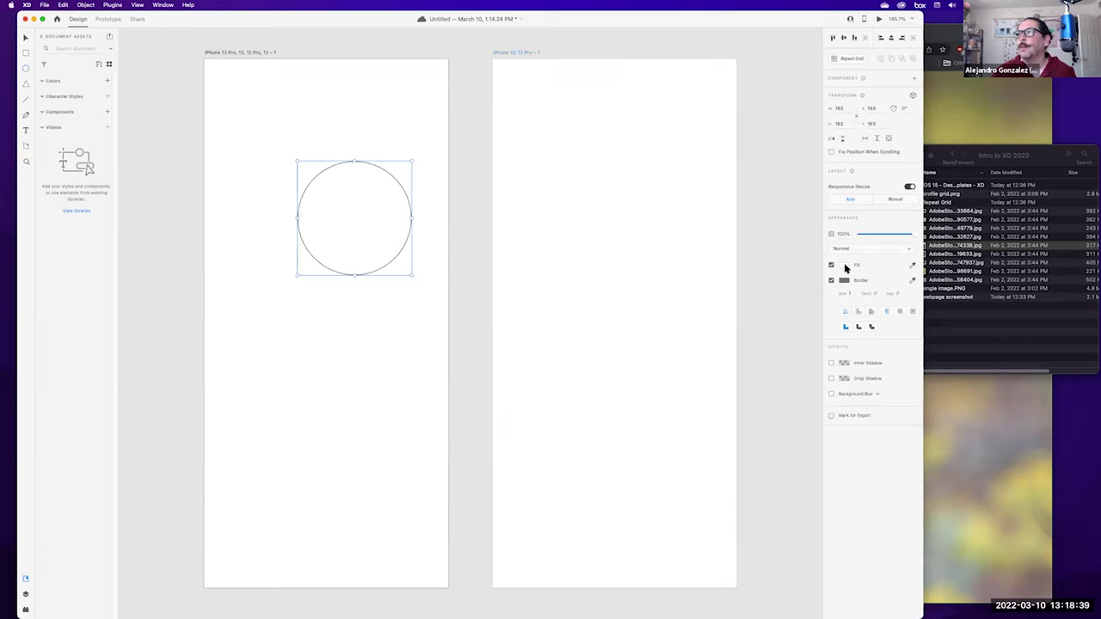
click(843, 265)
drag(791, 253, 813, 221)
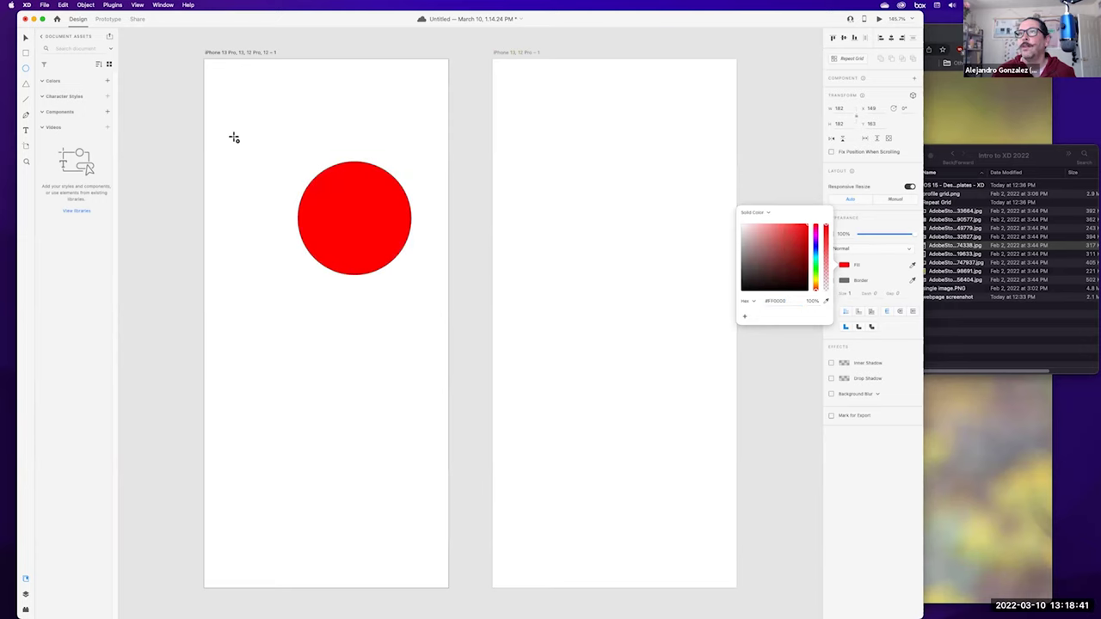
Save the circle's red fill and grey border as colors in the document assets
click(63, 87)
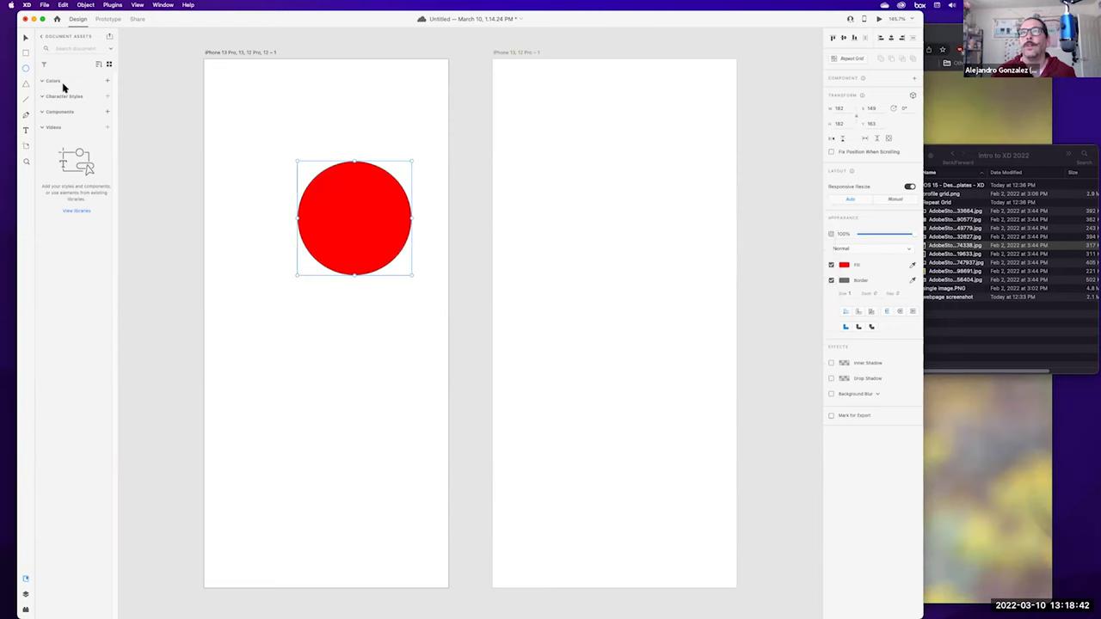
click(108, 80)
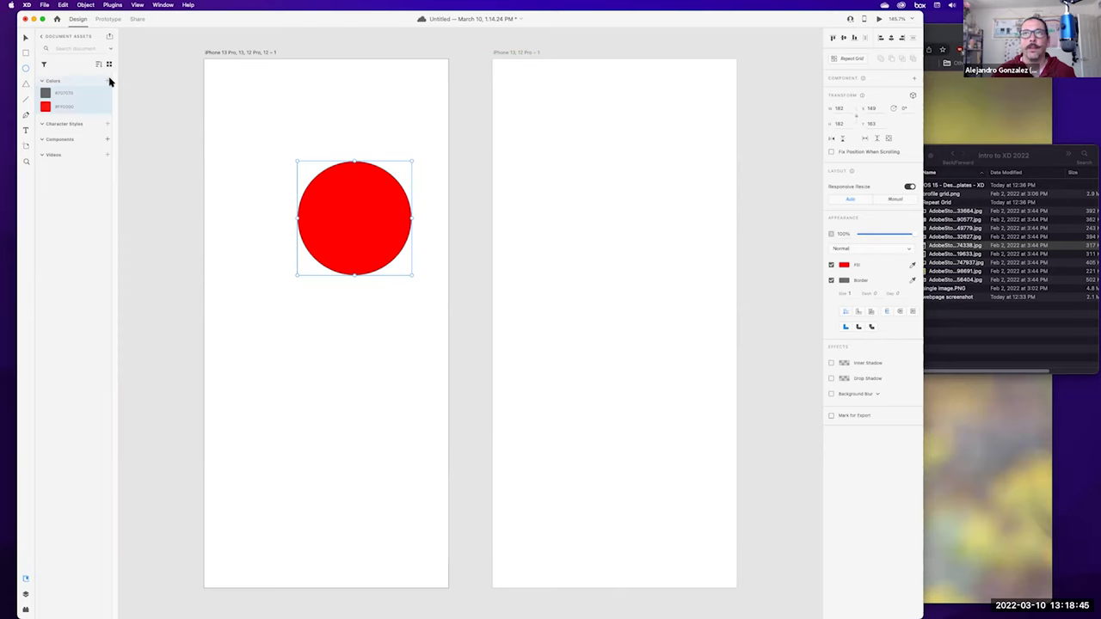
click(49, 110)
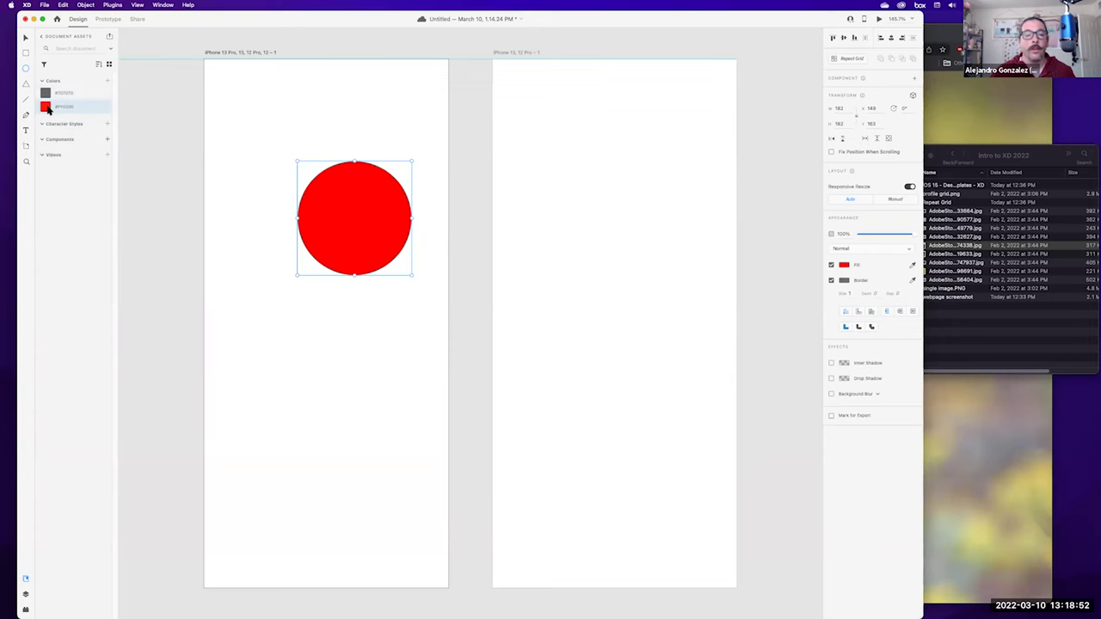
Change the circle's fill to purple
click(847, 267)
click(815, 241)
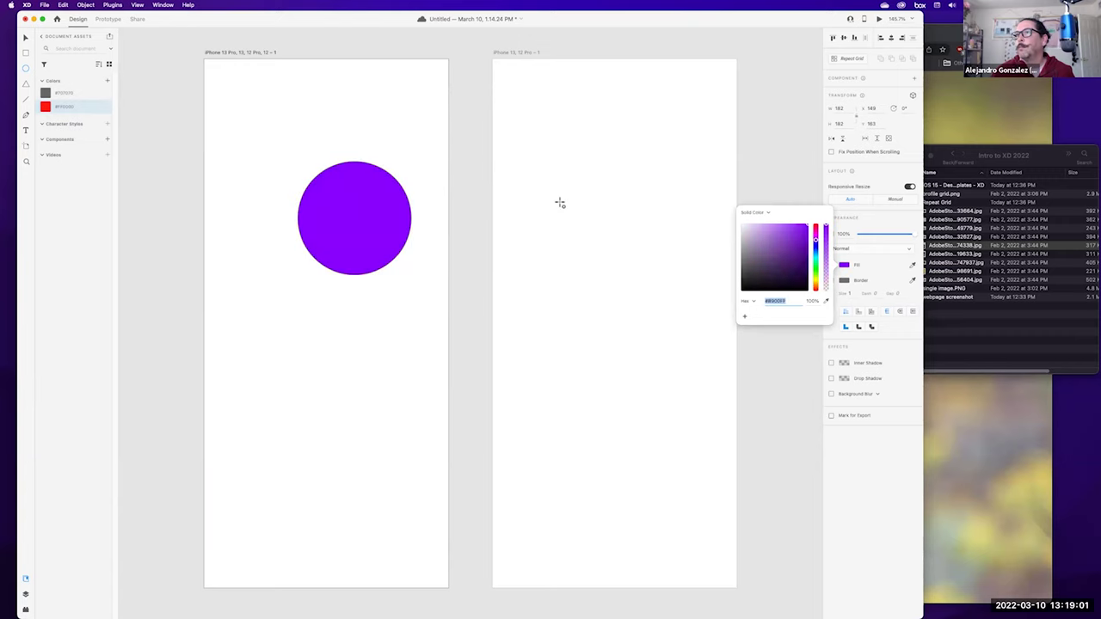
click(25, 39)
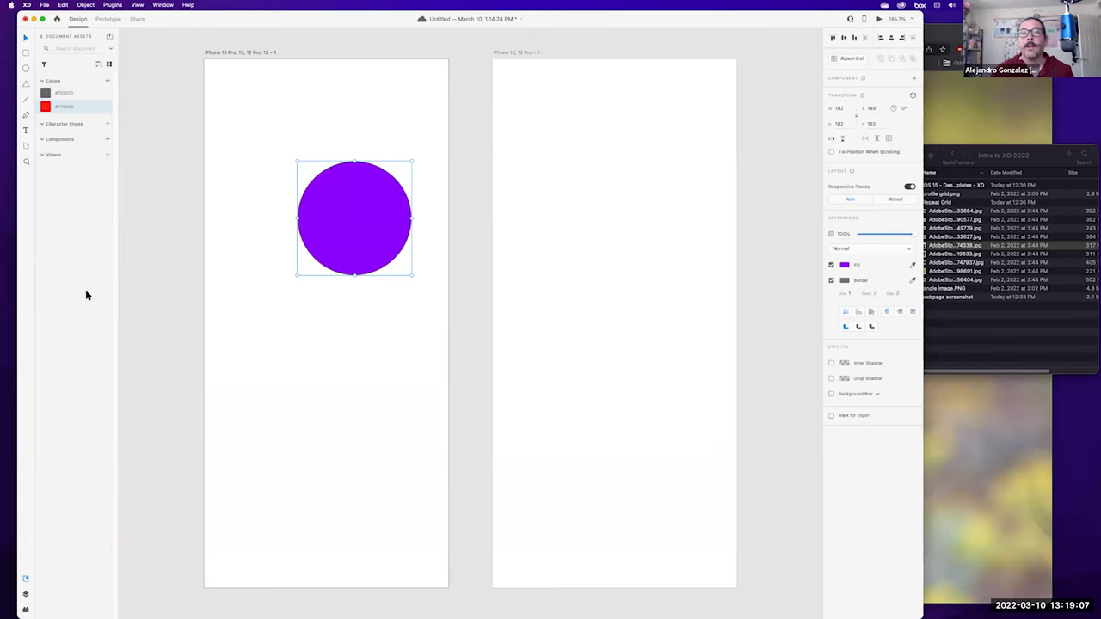
Show the document's layers and go up from the first artboard's contents to the list of artboards
click(25, 582)
click(25, 581)
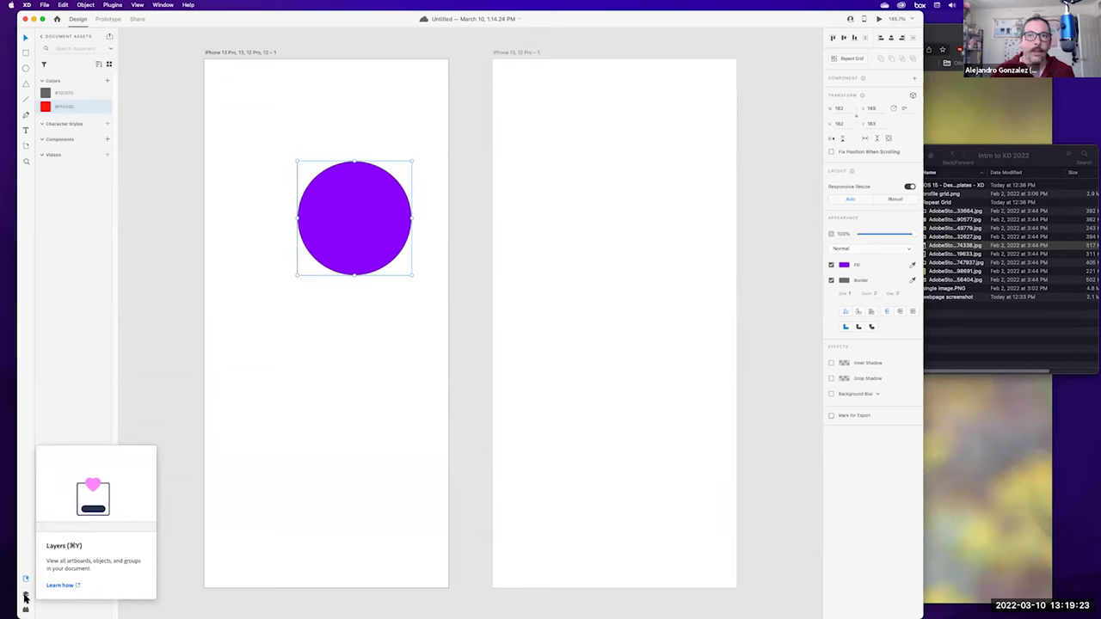
click(25, 594)
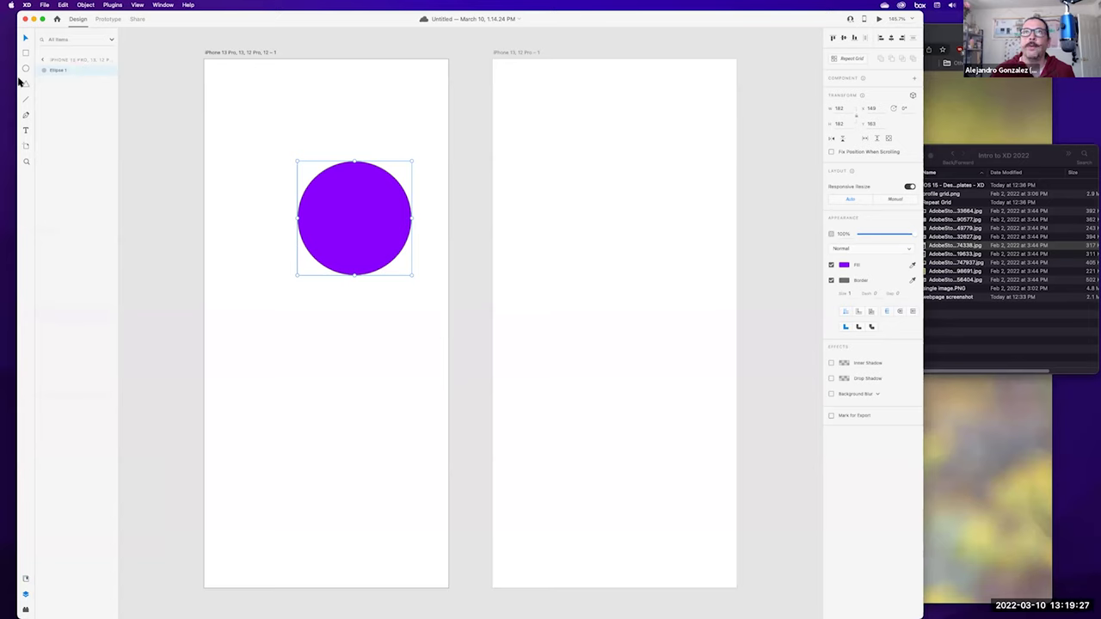
click(41, 60)
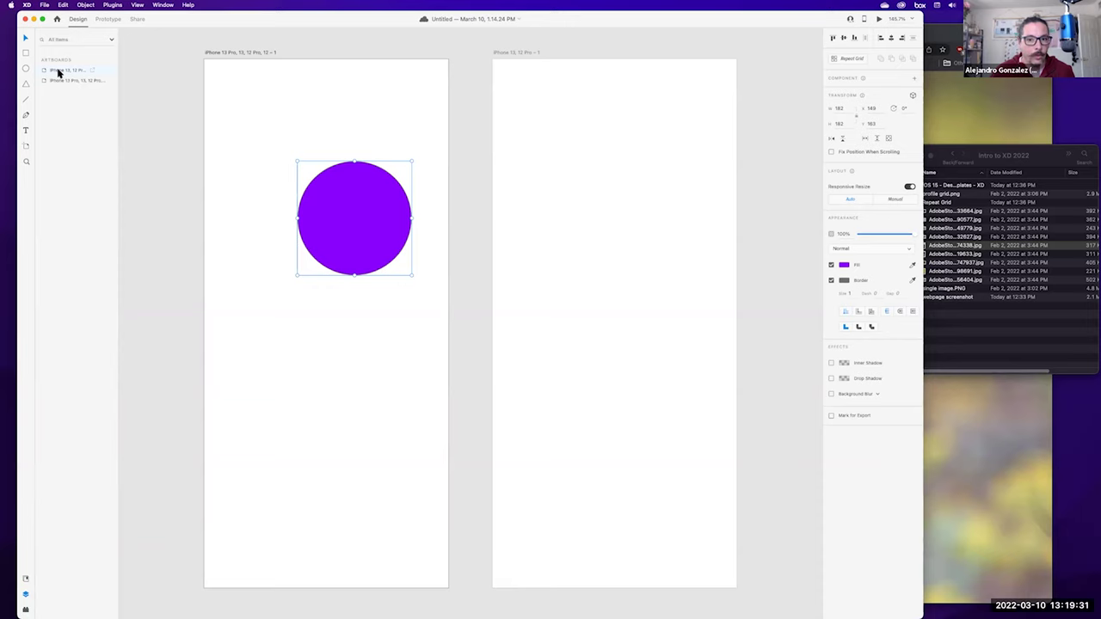
Rename the iPhone 13, 12 Pro artboard to "Home" in the layers list
double_click(59, 71)
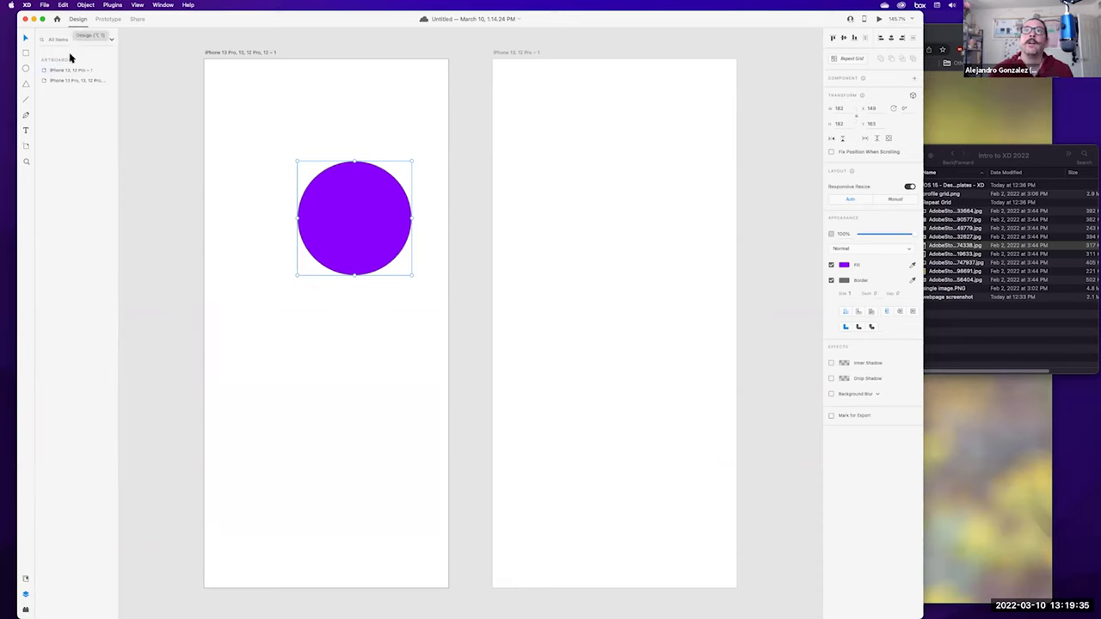
right_click(65, 71)
click(109, 133)
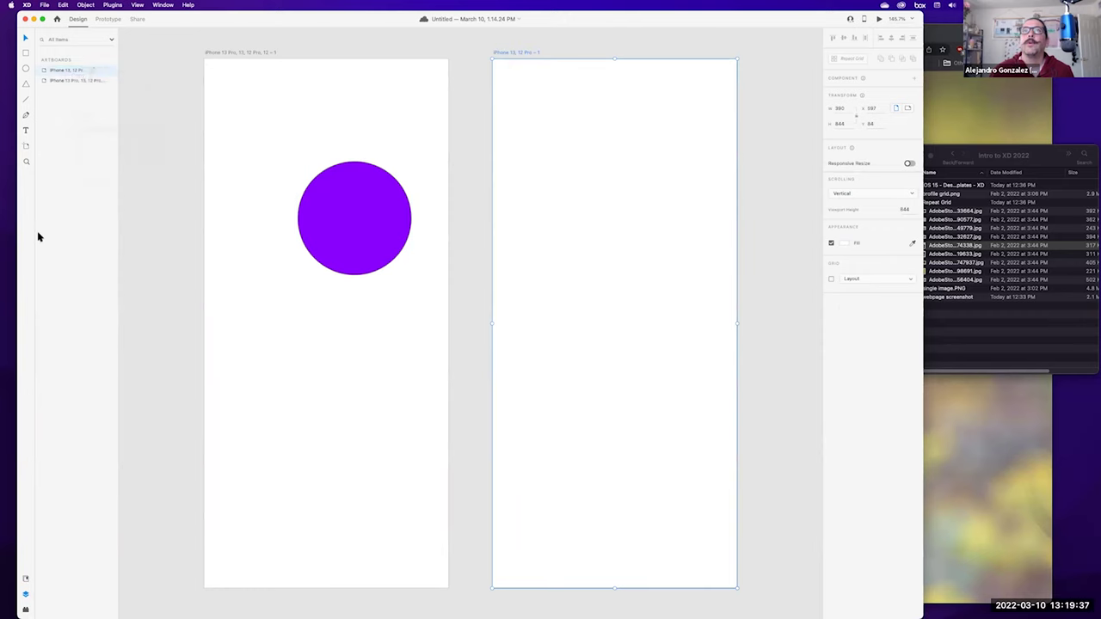
text(Home)
key(Return)
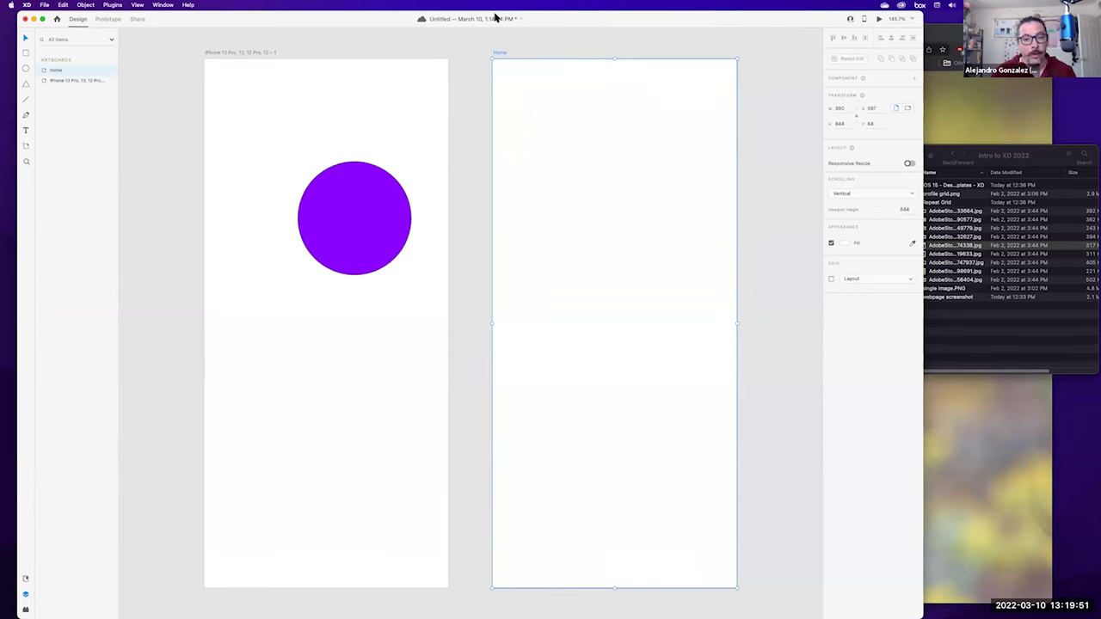
Rename the artboard containing the purple circle to "Profile"
click(220, 51)
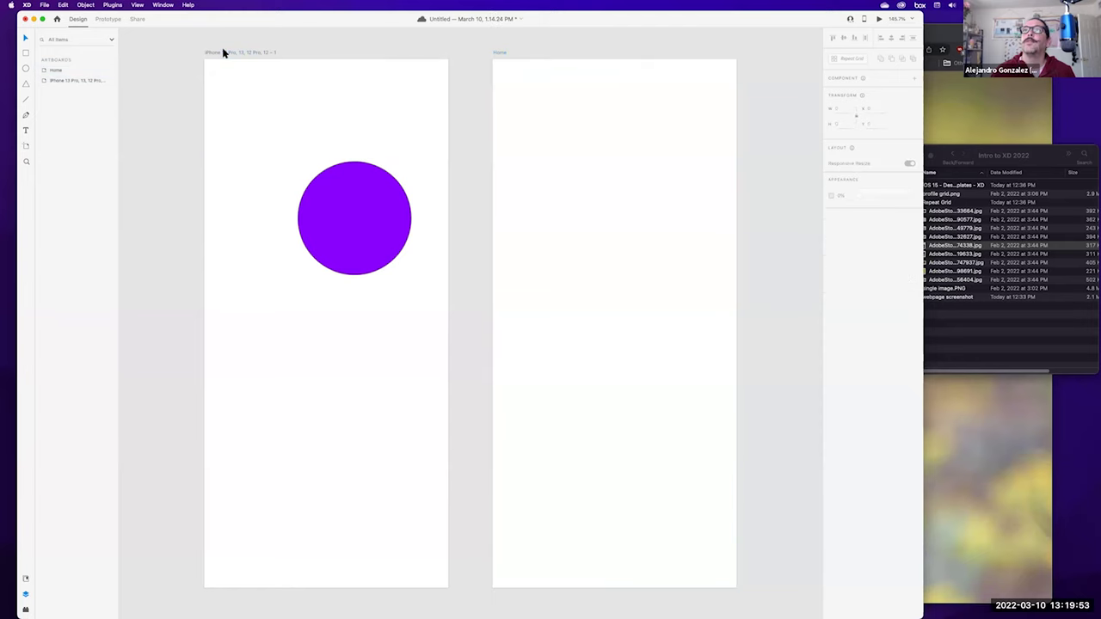
double_click(222, 52)
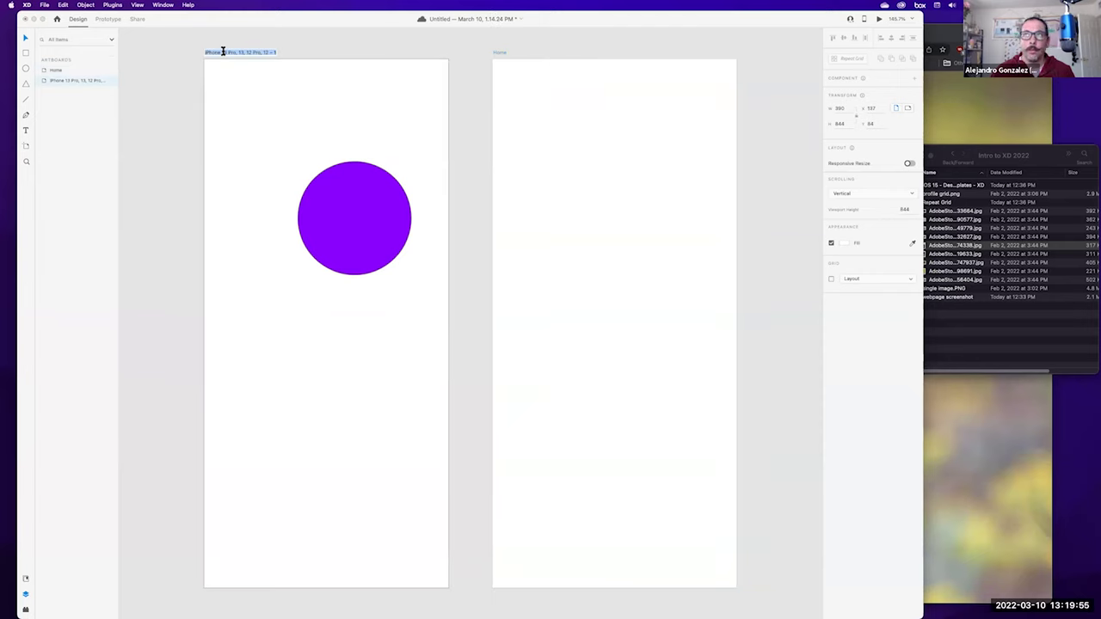
text(Profile)
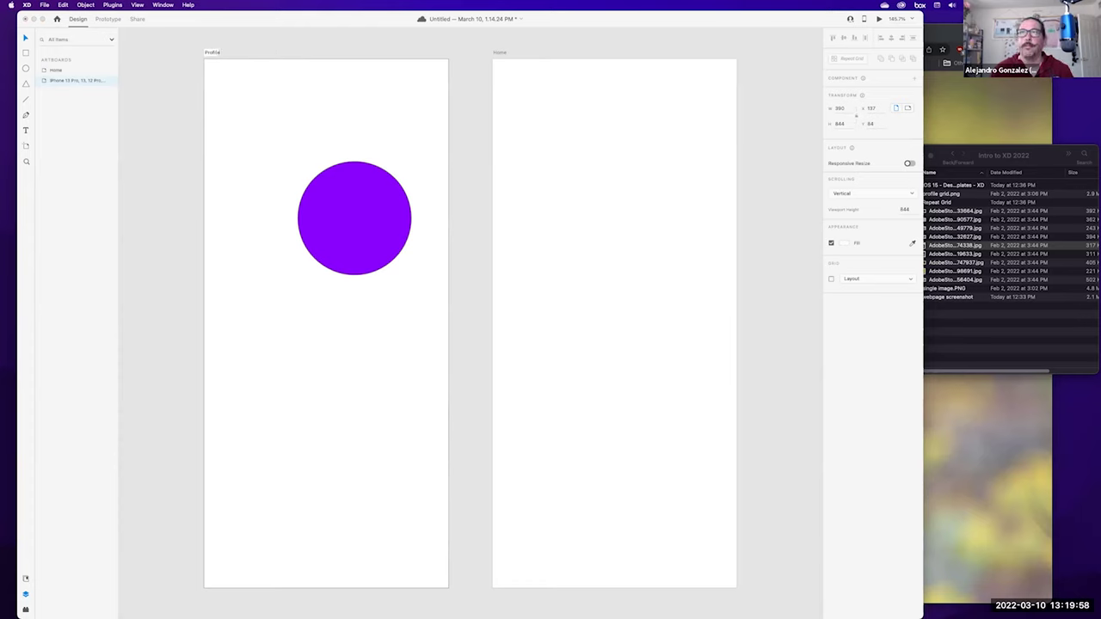
key(Return)
Rename the Home artboard to "Single Image"
double_click(496, 53)
text(Gr)
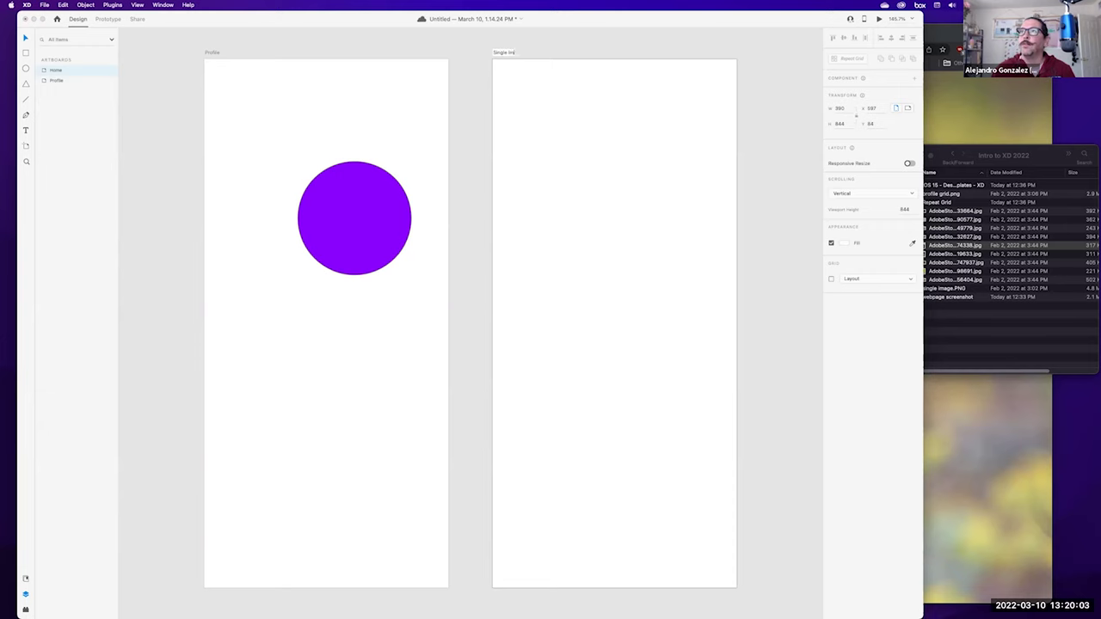
key(Return)
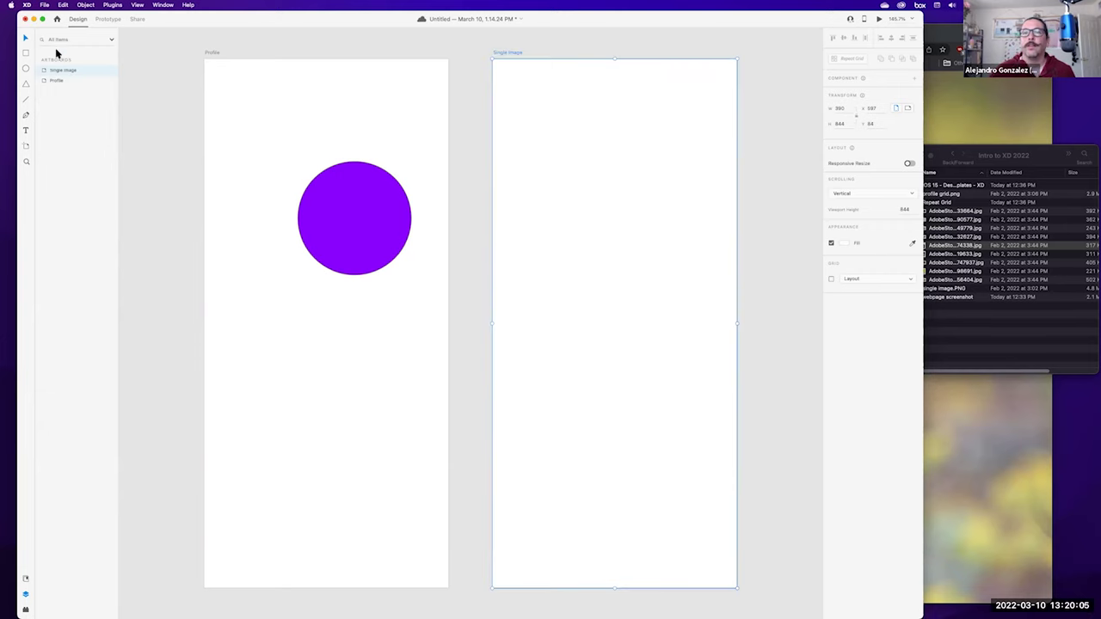
Show the installed plugins and examine the Quick Mockup plugin's elements and available themes
click(24, 608)
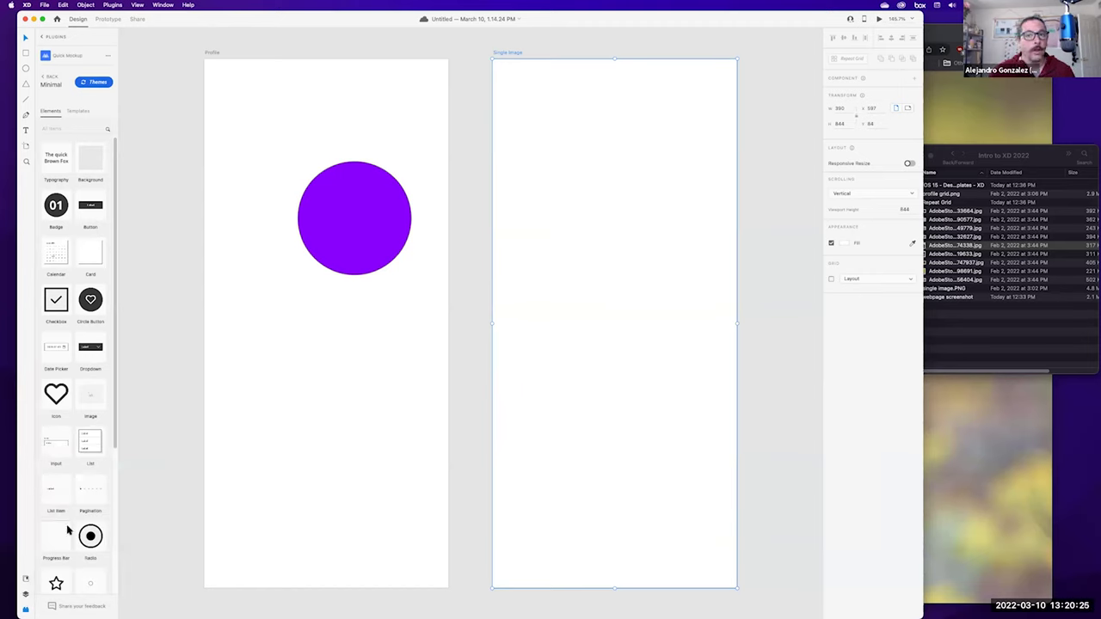
click(50, 78)
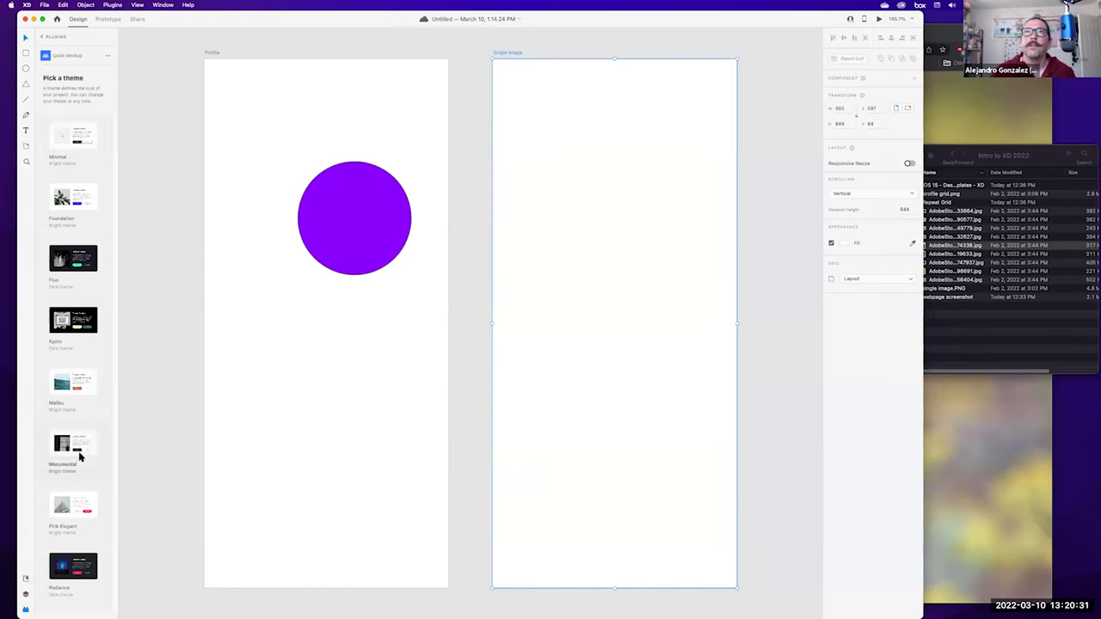
click(44, 38)
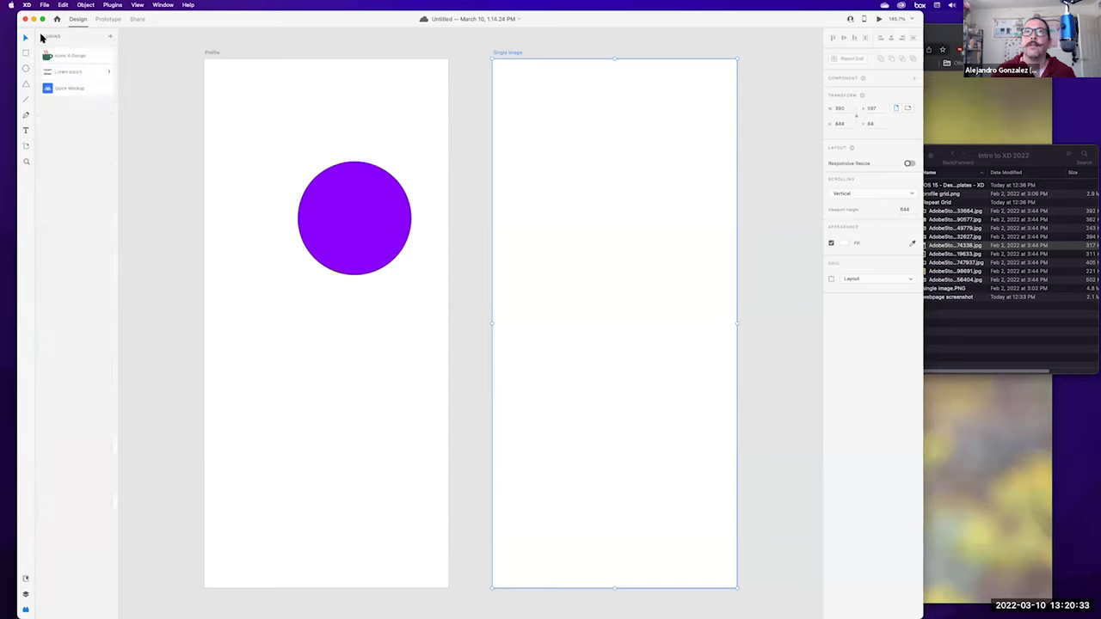
click(68, 87)
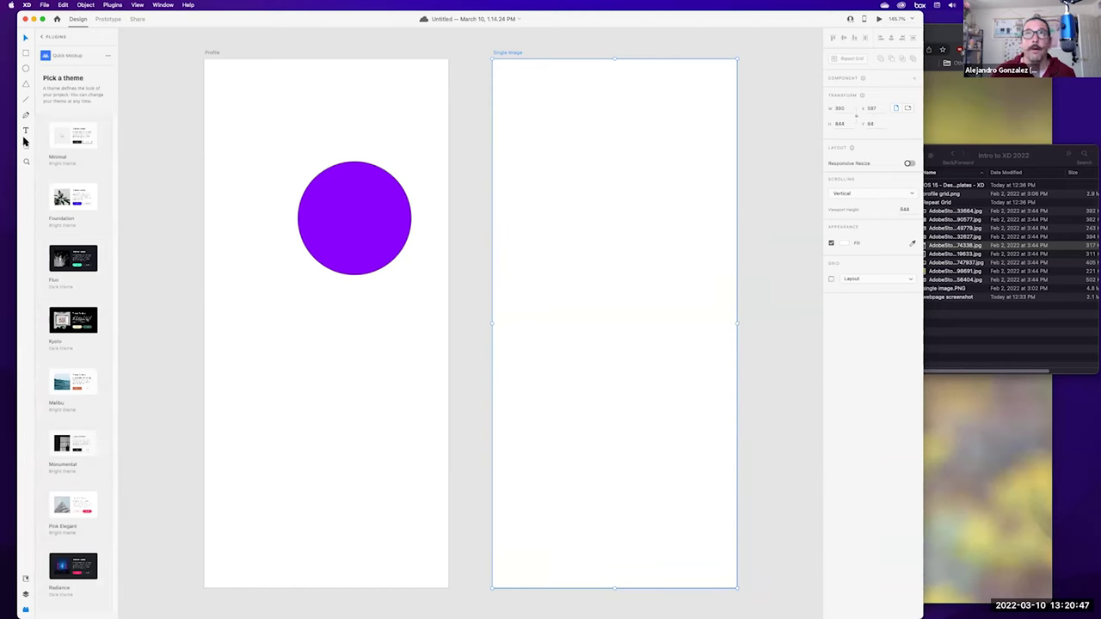
Find "iphone" in the Icons 4 Design plugin, insert the phone-iphone icon and delete it again
click(42, 37)
click(68, 57)
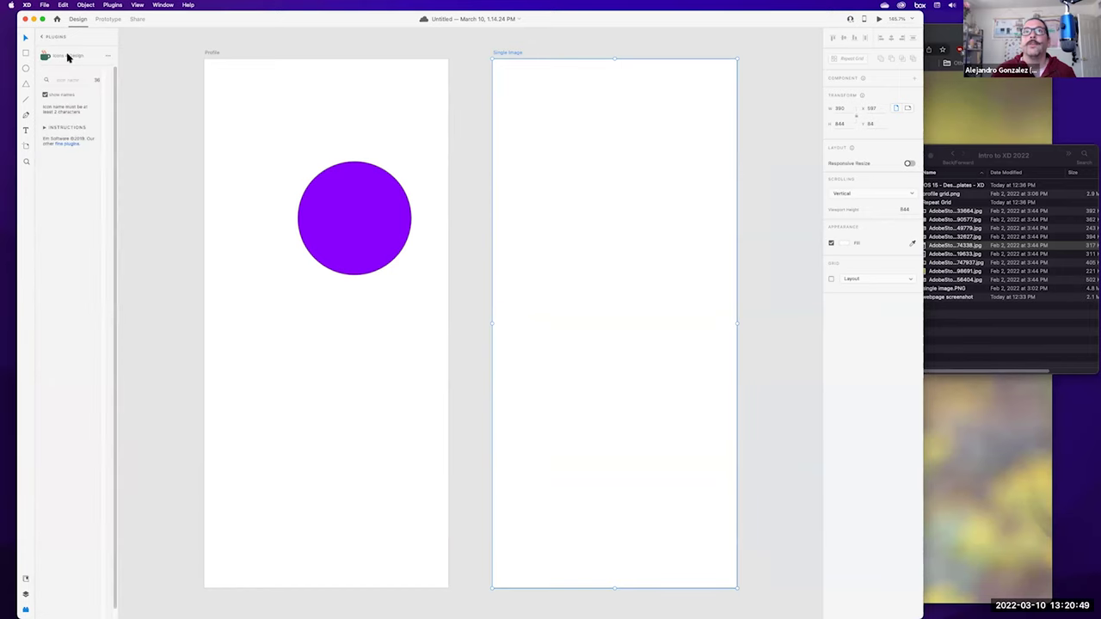
click(67, 79)
text(iphone)
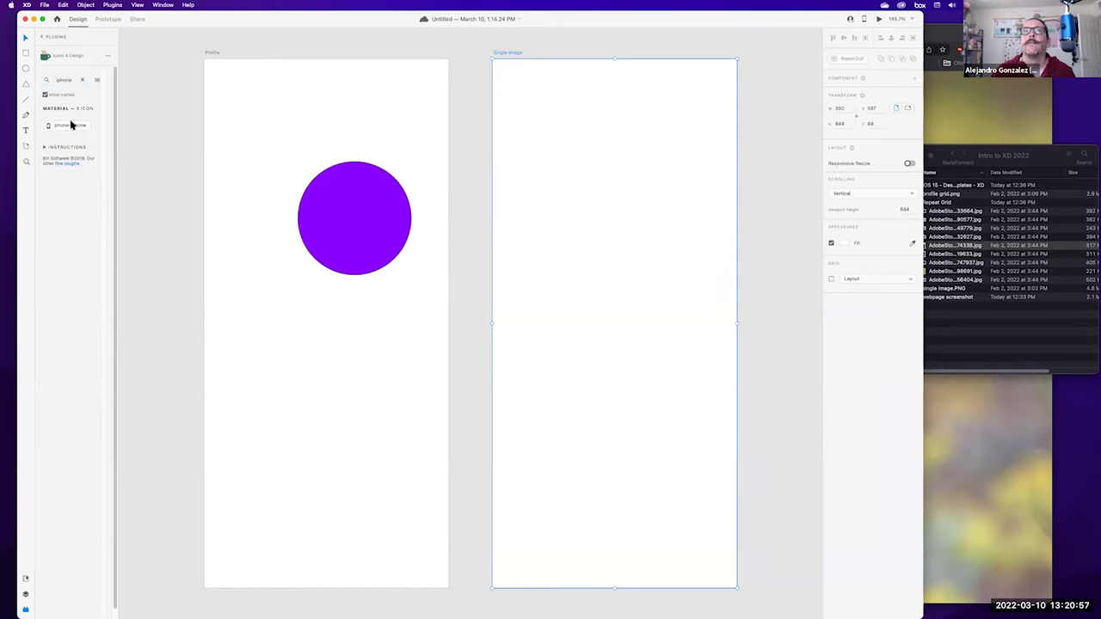
click(59, 127)
key(Delete)
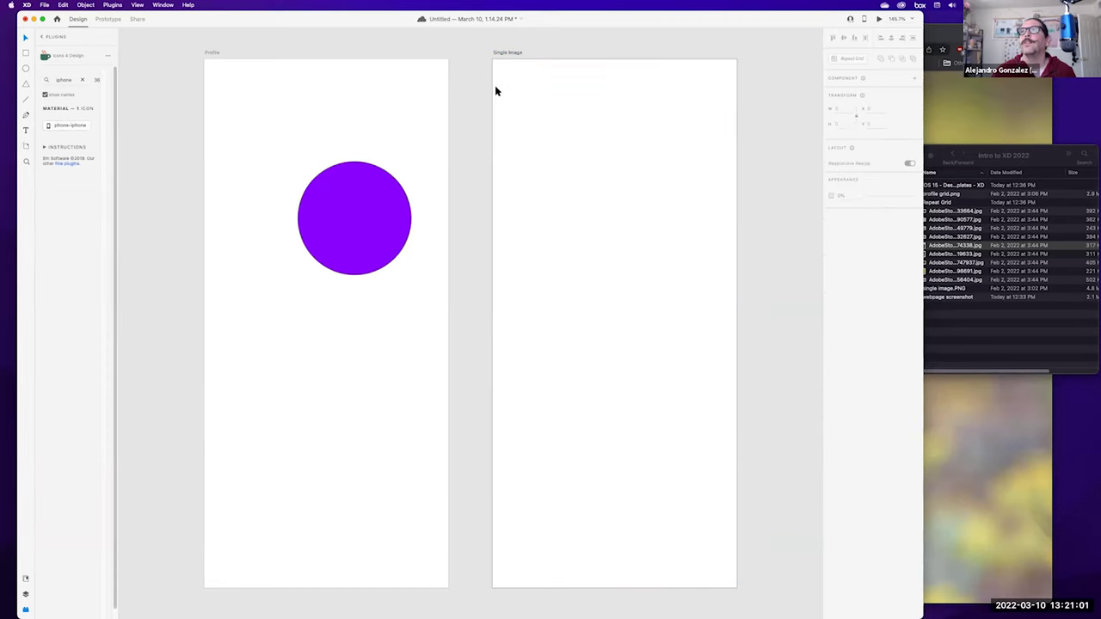
Search the icon plugin for "battery", insert the battery-full icon and place it in the upper-right corner of the Profile artboard
double_click(67, 78)
text(battery)
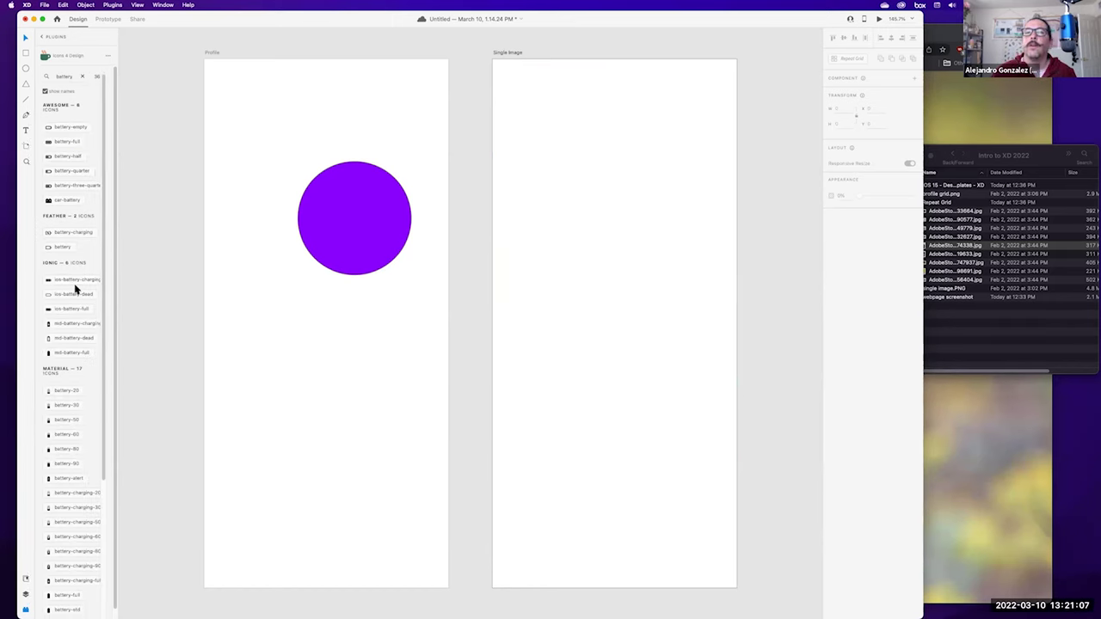
scroll(71, 300, down, 2)
scroll(71, 300, up, 3)
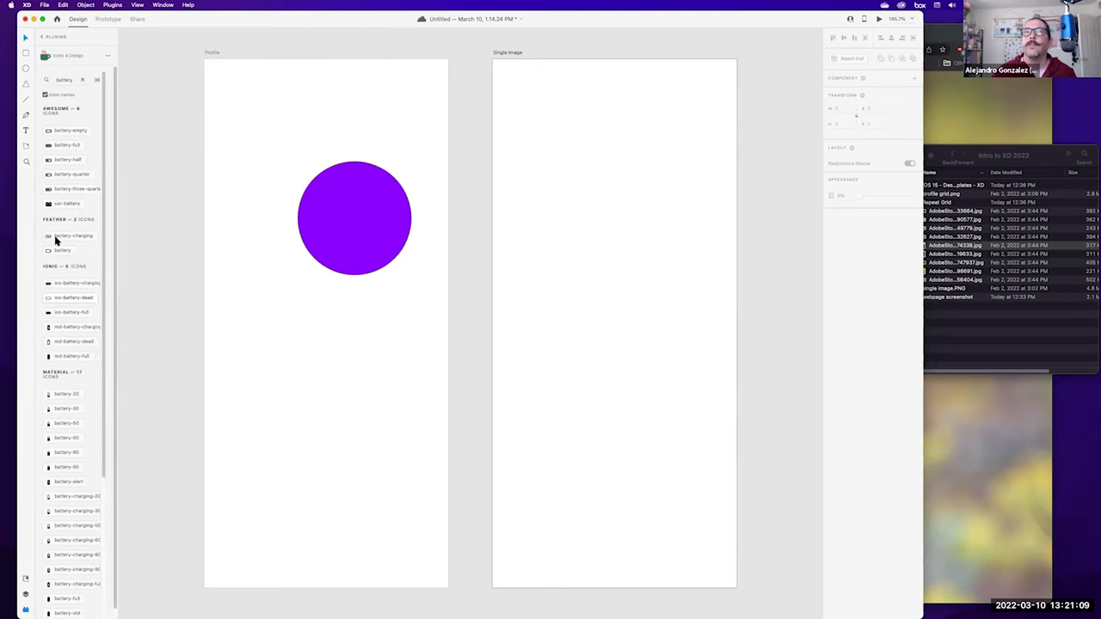
click(60, 144)
drag(507, 70, 428, 74)
Search the icon plugin for "ios" and look through the matching icons
scroll(83, 263, down, 5)
scroll(83, 265, up, 5)
click(86, 80)
text(ios)
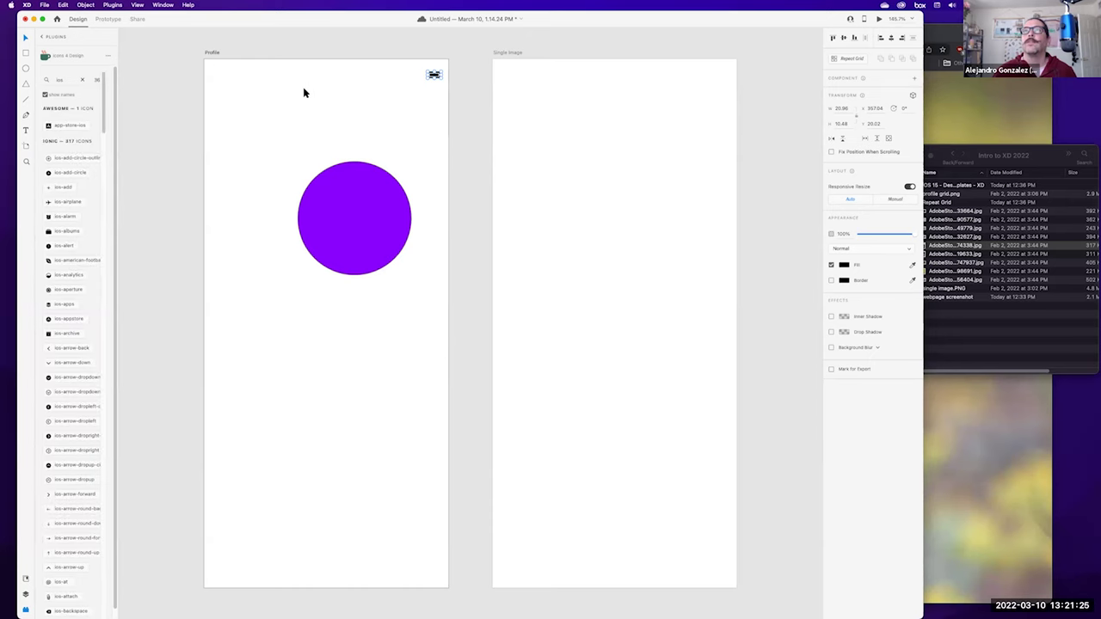
scroll(71, 300, down, 6)
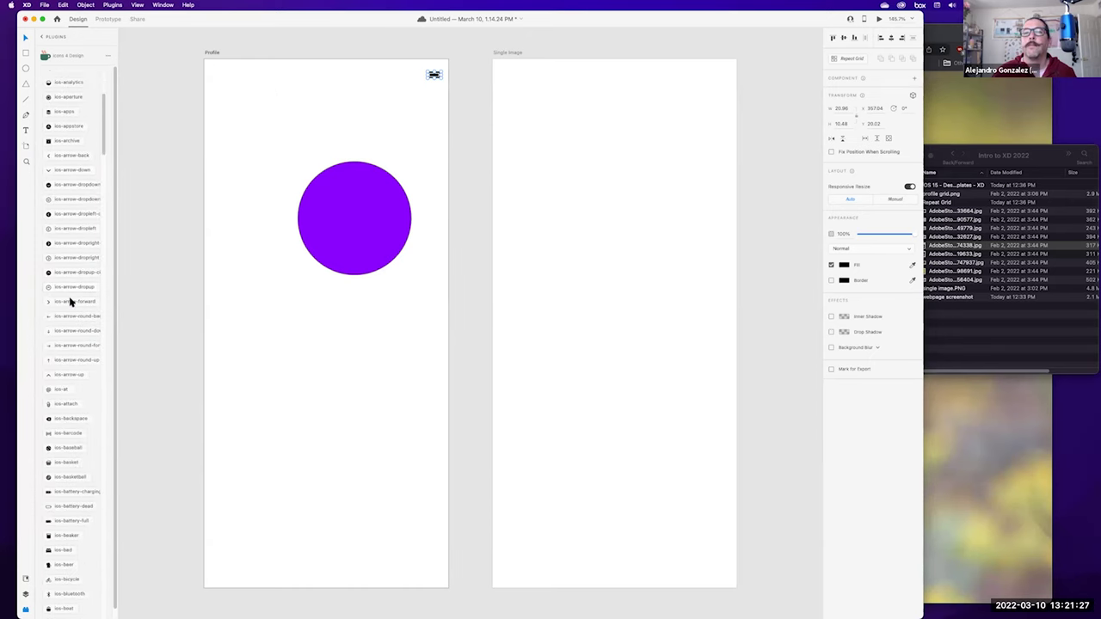
scroll(71, 301, down, 12)
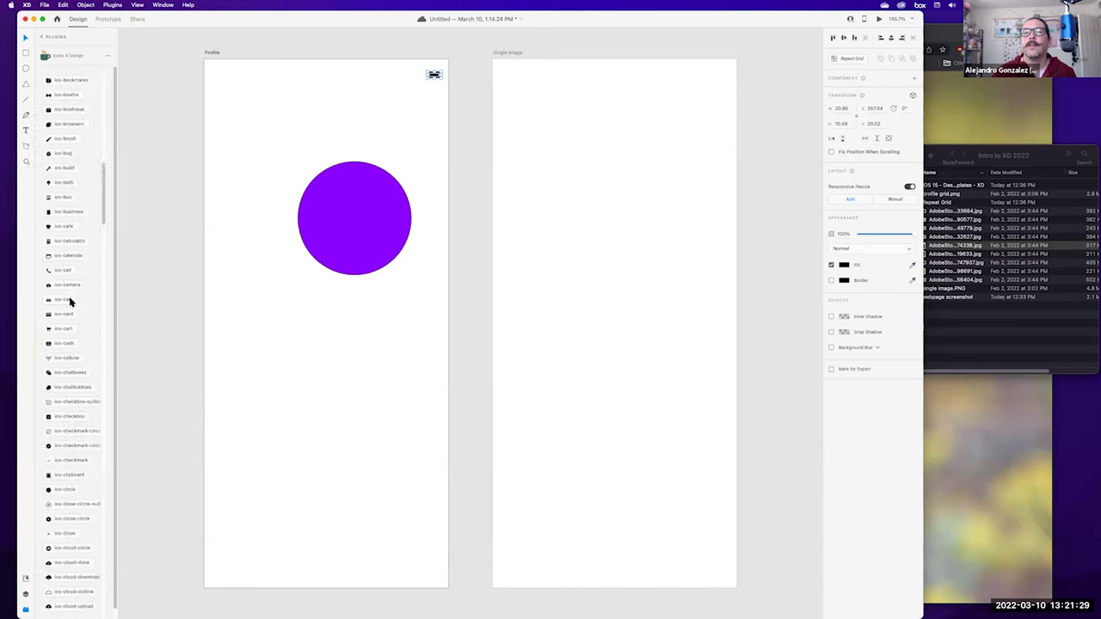
scroll(72, 299, down, 20)
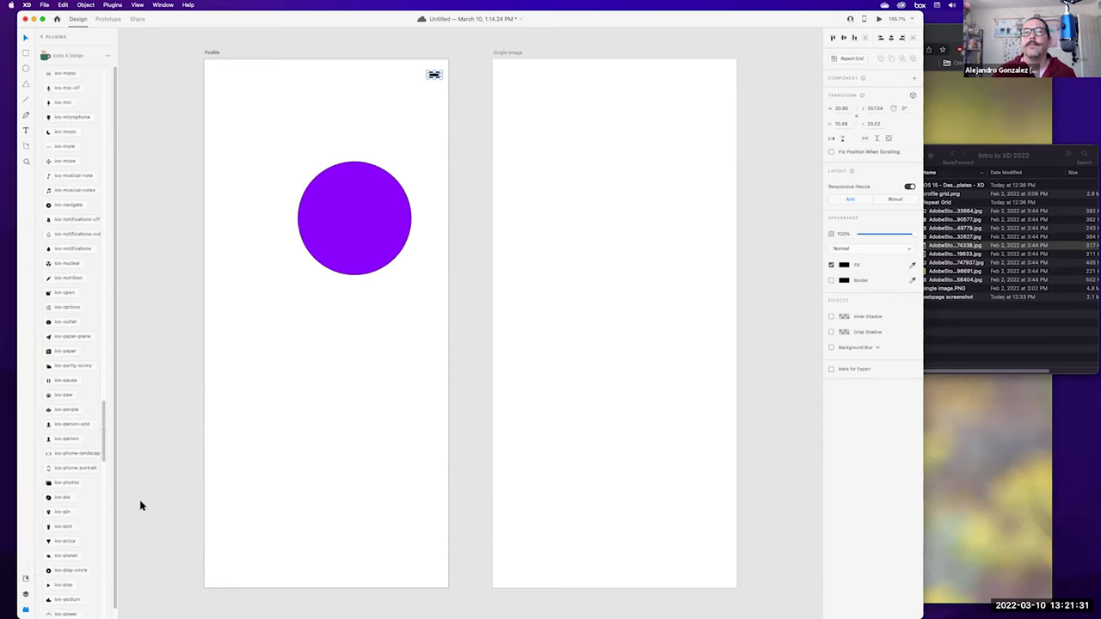
drag(104, 445, 102, 599)
scroll(74, 305, up, 20)
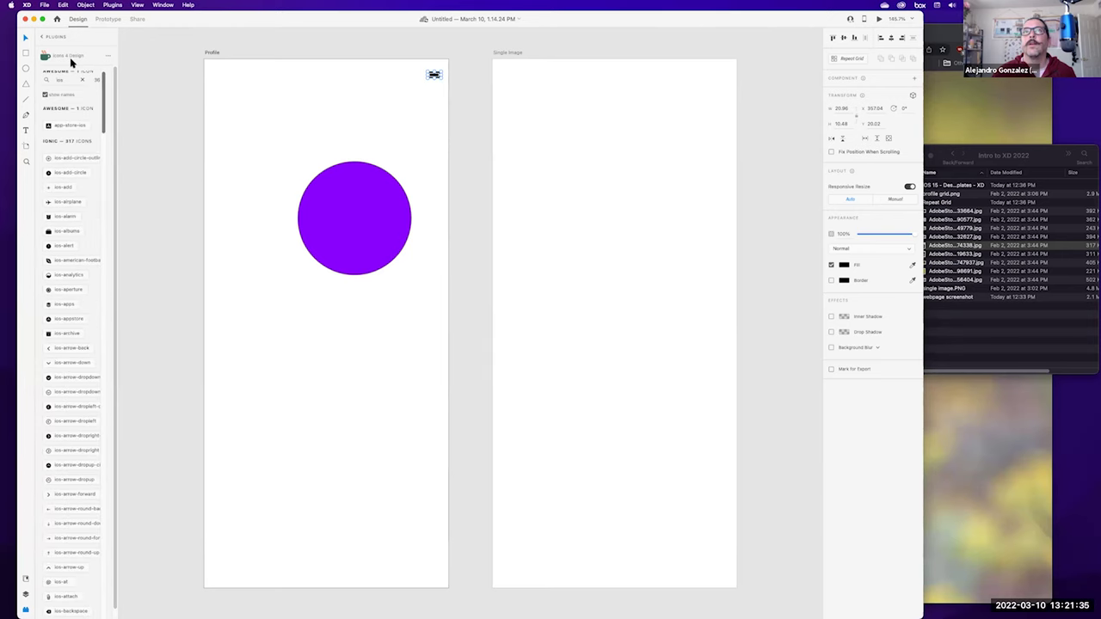
Narrow the icon search to "ios top" and delete the battery icon from the Profile artboard
click(74, 80)
text(top)
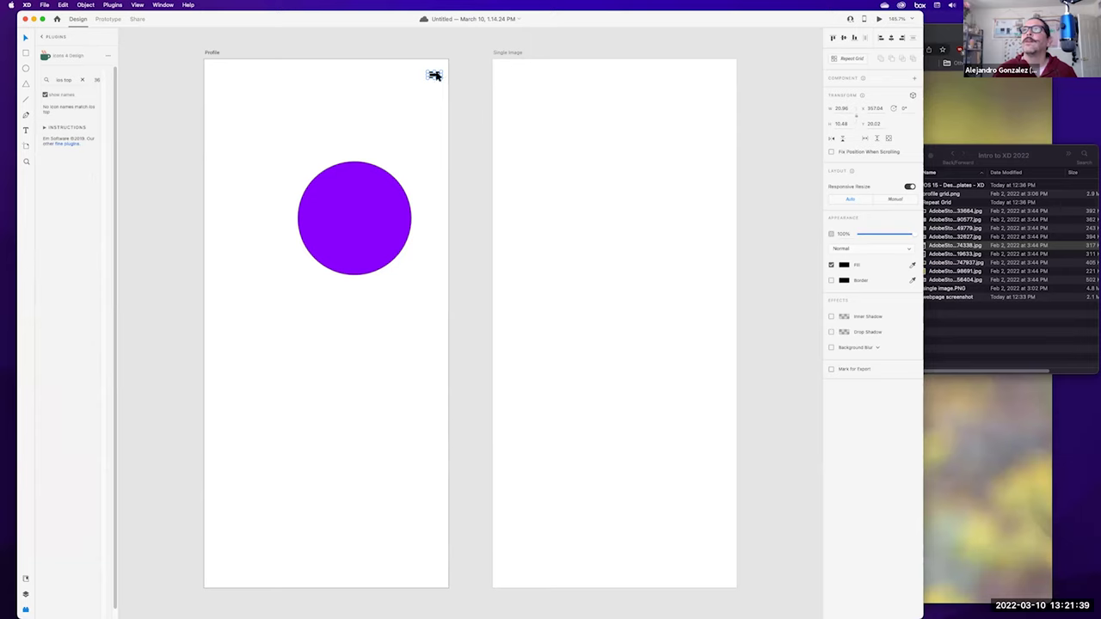
key(Delete)
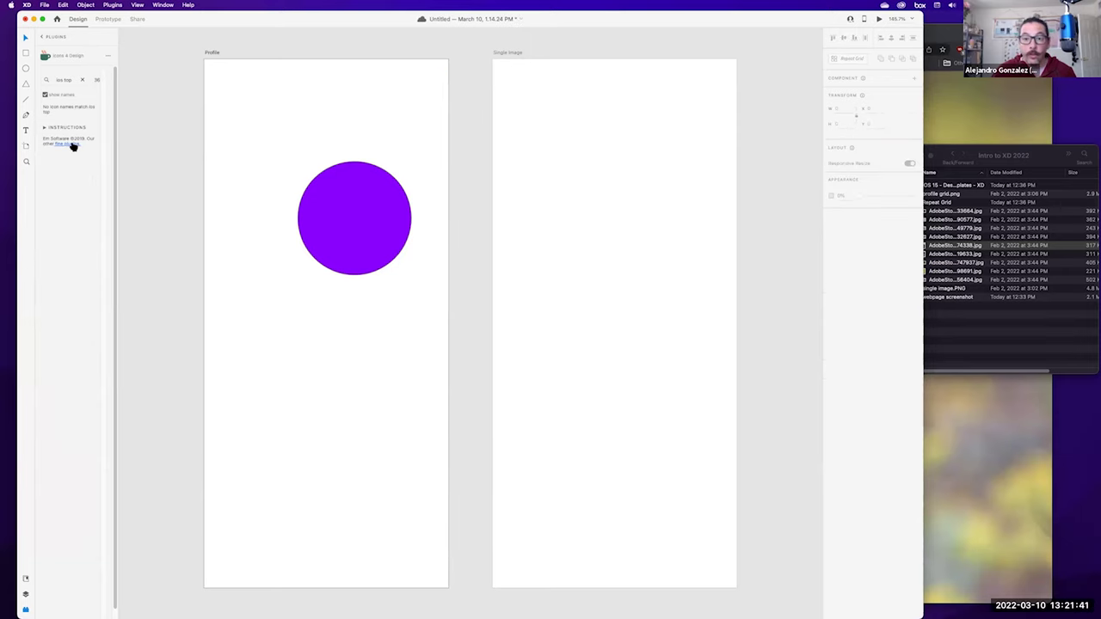
Open the plugin marketplace in Creative Cloud and look through the plugins available for XD
click(43, 36)
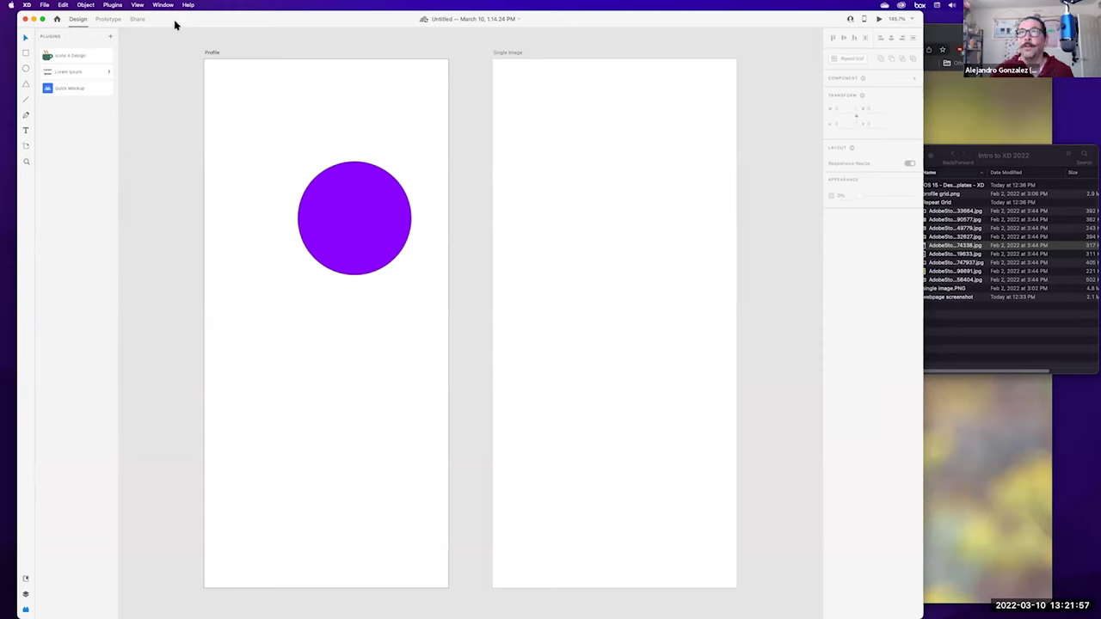
click(136, 4)
mouse_move(119, 11)
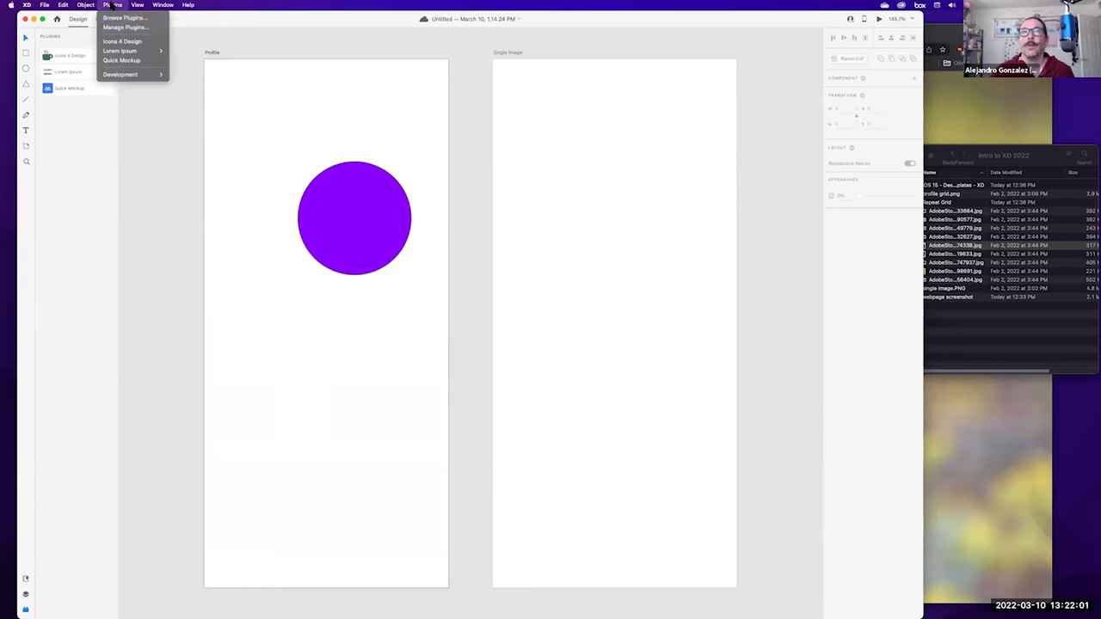
click(114, 5)
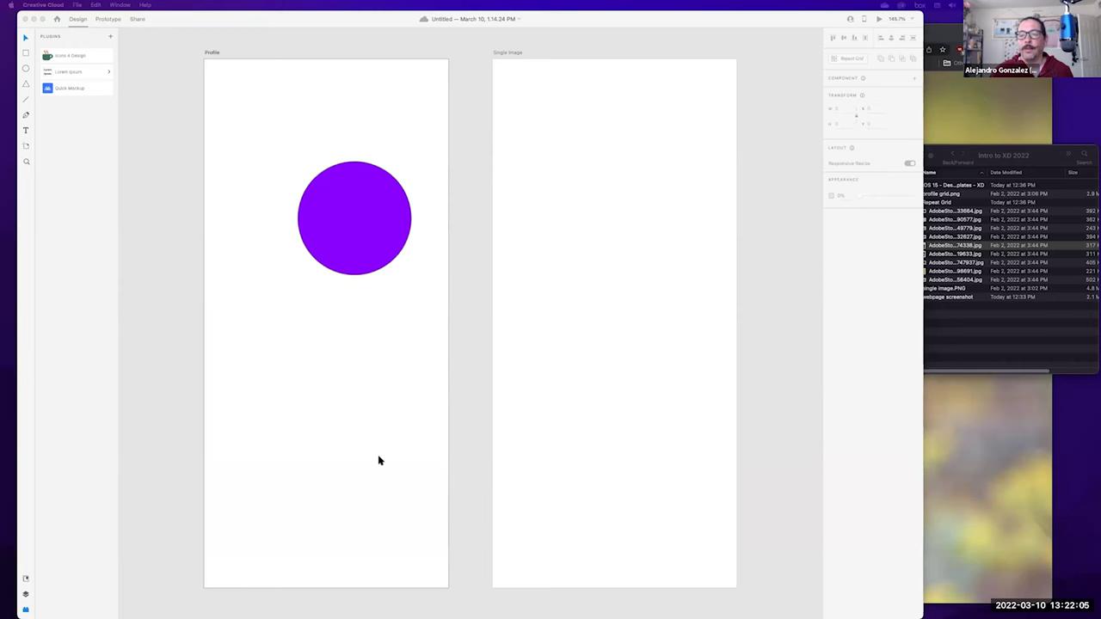
click(602, 611)
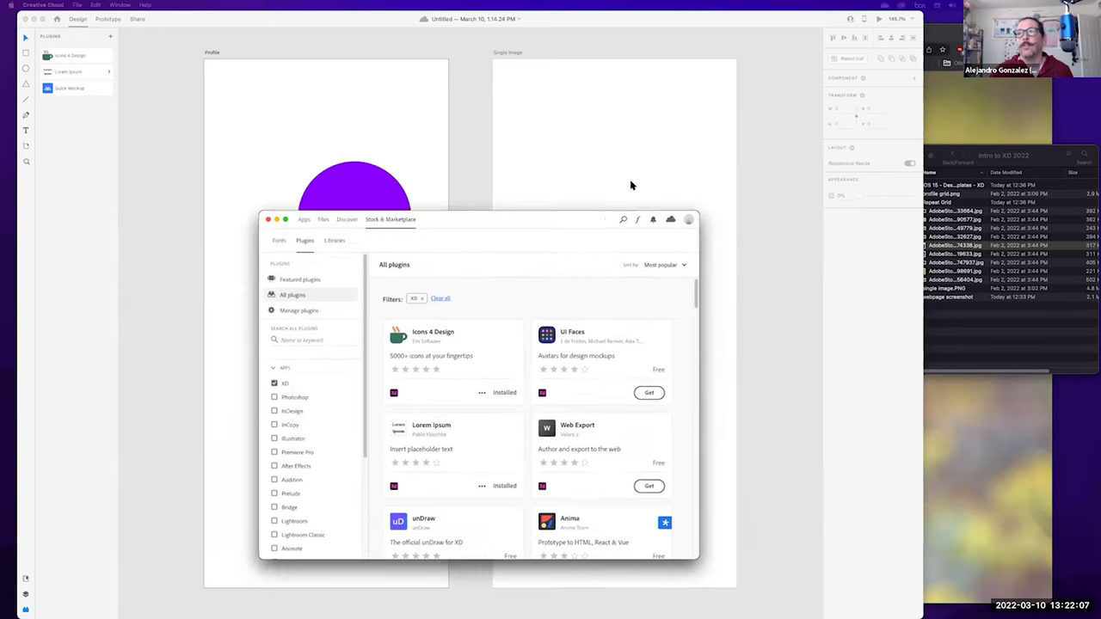
scroll(535, 376, down, 10)
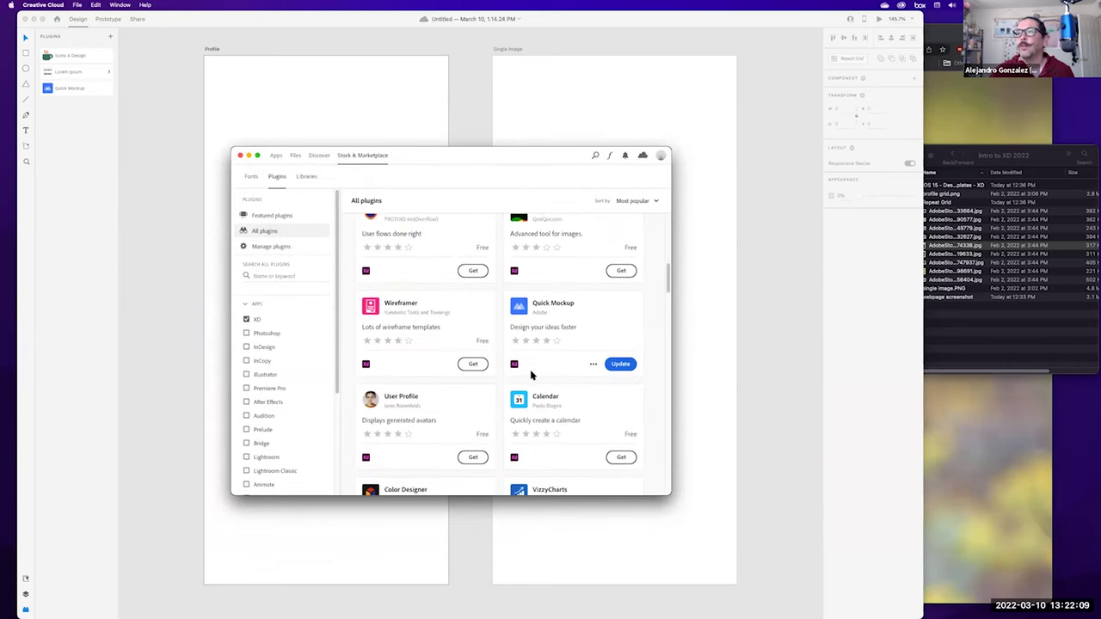
scroll(525, 378, down, 5)
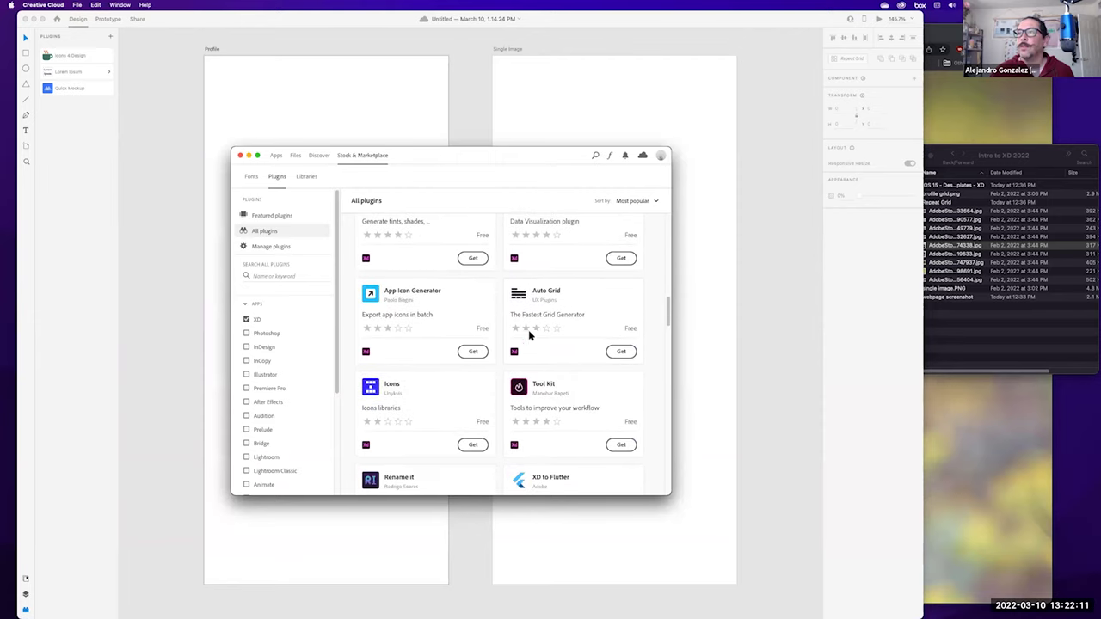
scroll(399, 375, down, 2)
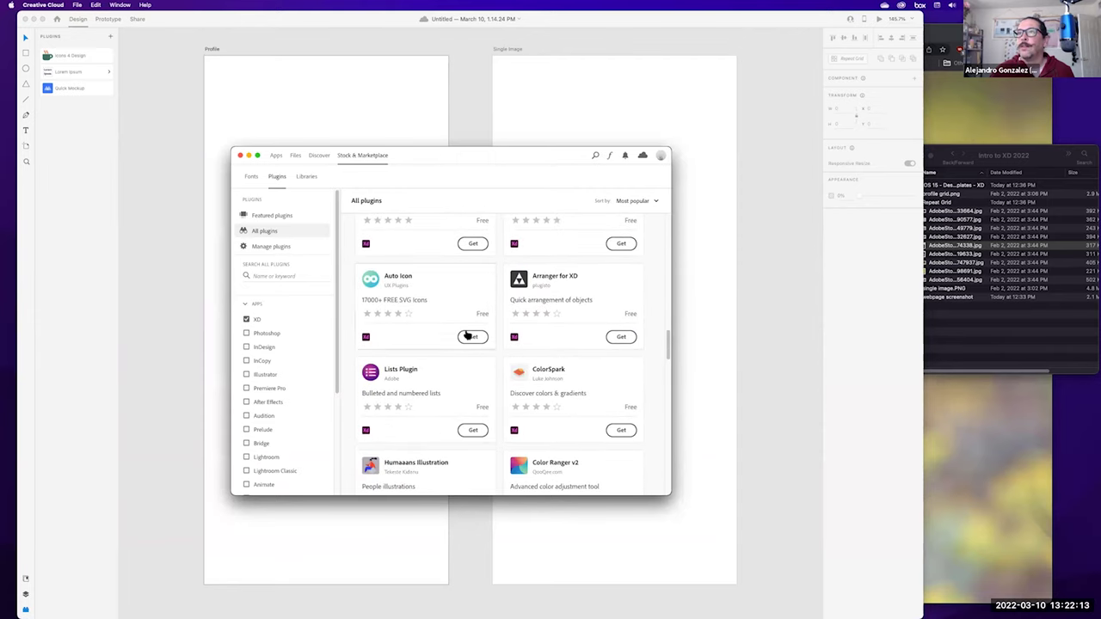
scroll(458, 370, down, 5)
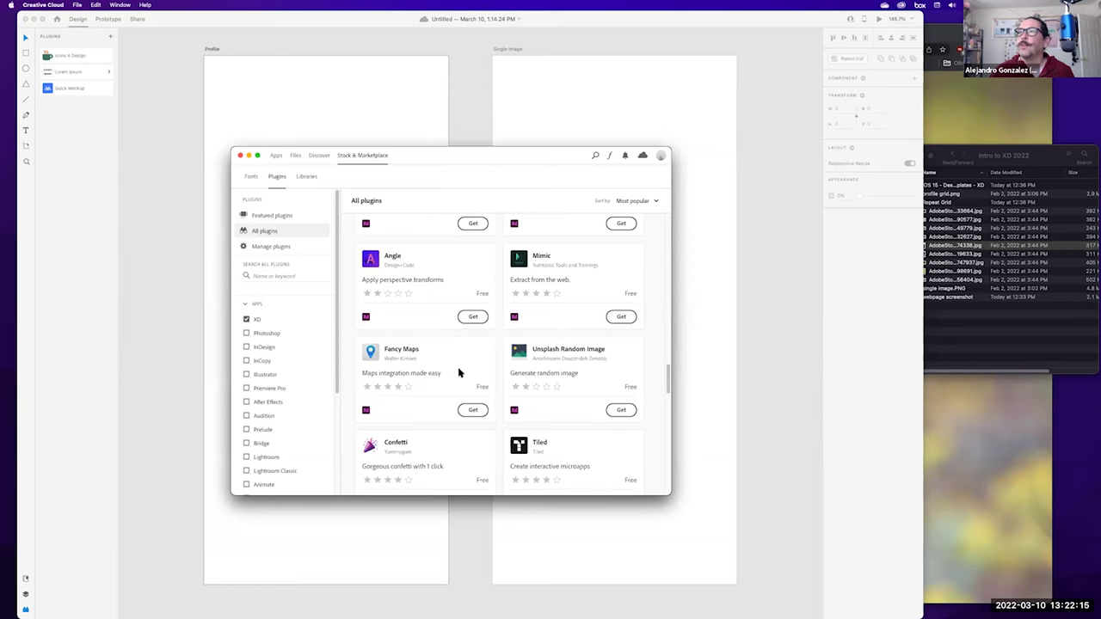
scroll(460, 376, down, 2)
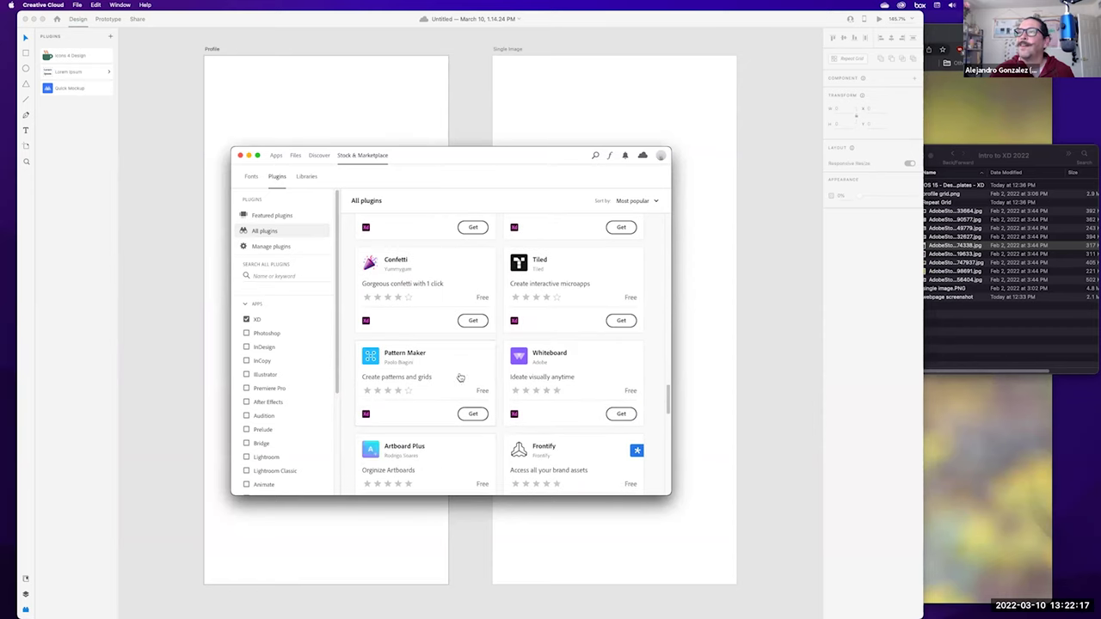
scroll(460, 376, up, 10)
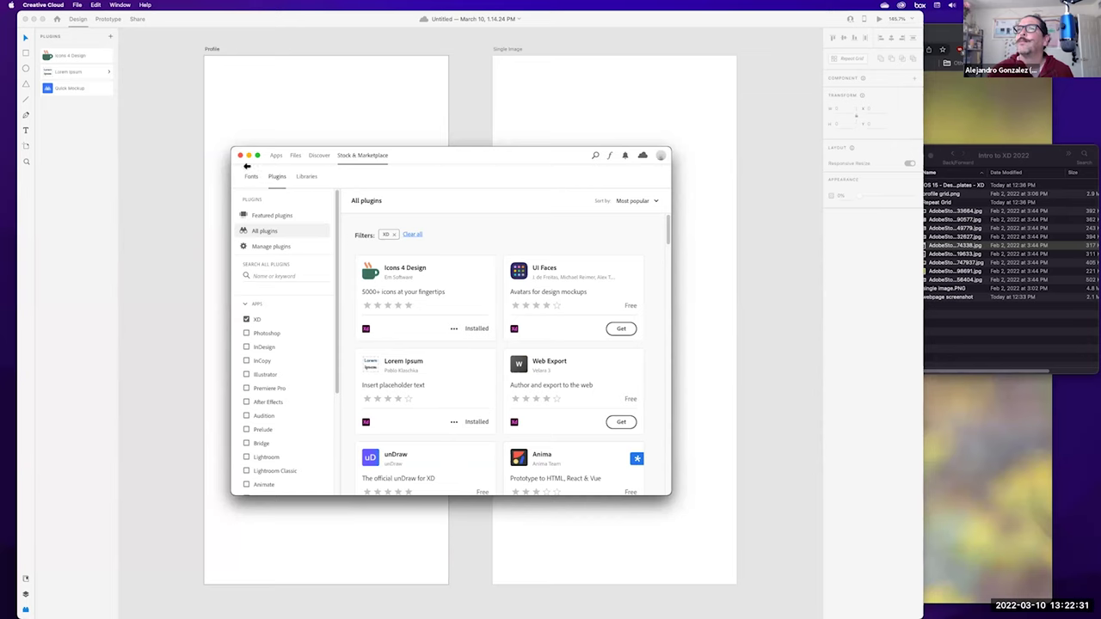
Switch back to Adobe XD and show the document assets
click(88, 87)
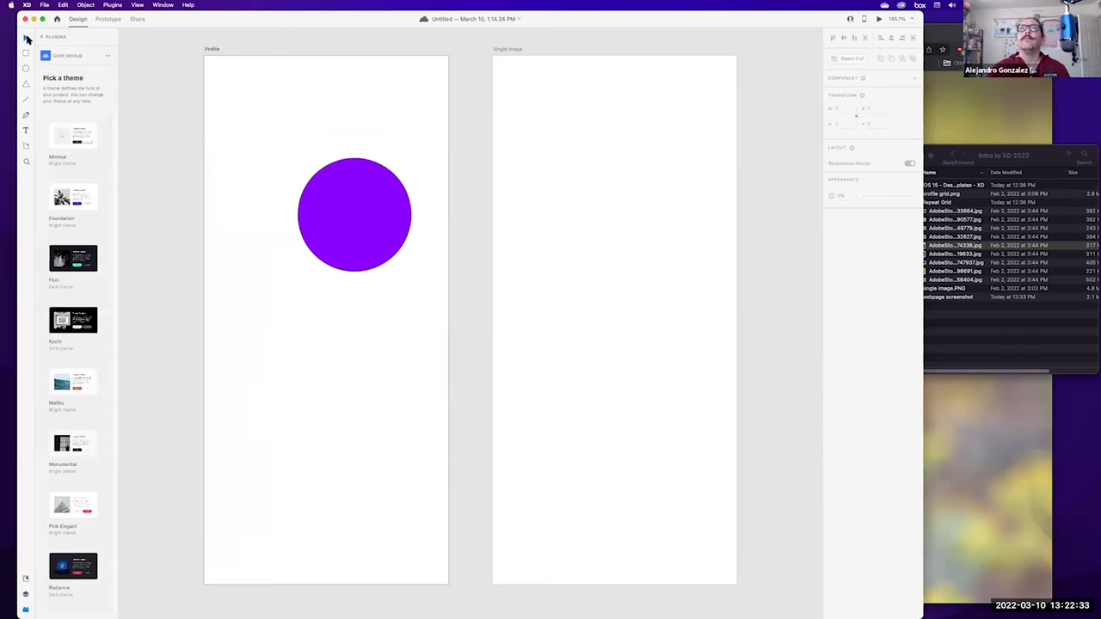
click(25, 581)
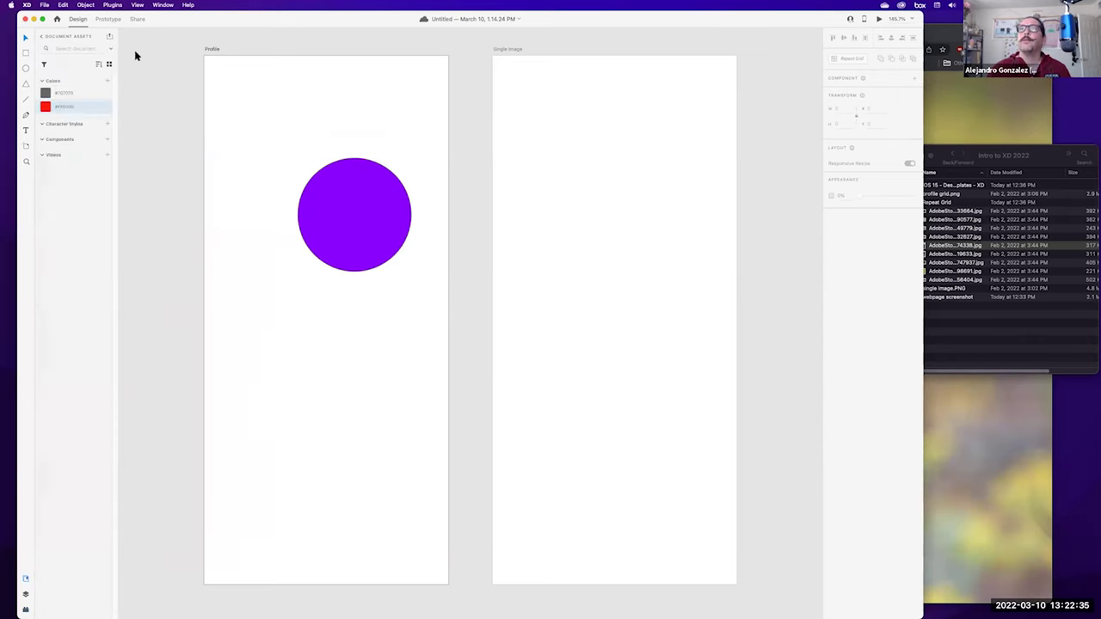
Move the Single Image artboard closer to Profile and move the purple circle onto the empty canvas above and right of the artboards
key(super+minus)
key(super+minus)
drag(381, 359, 263, 381)
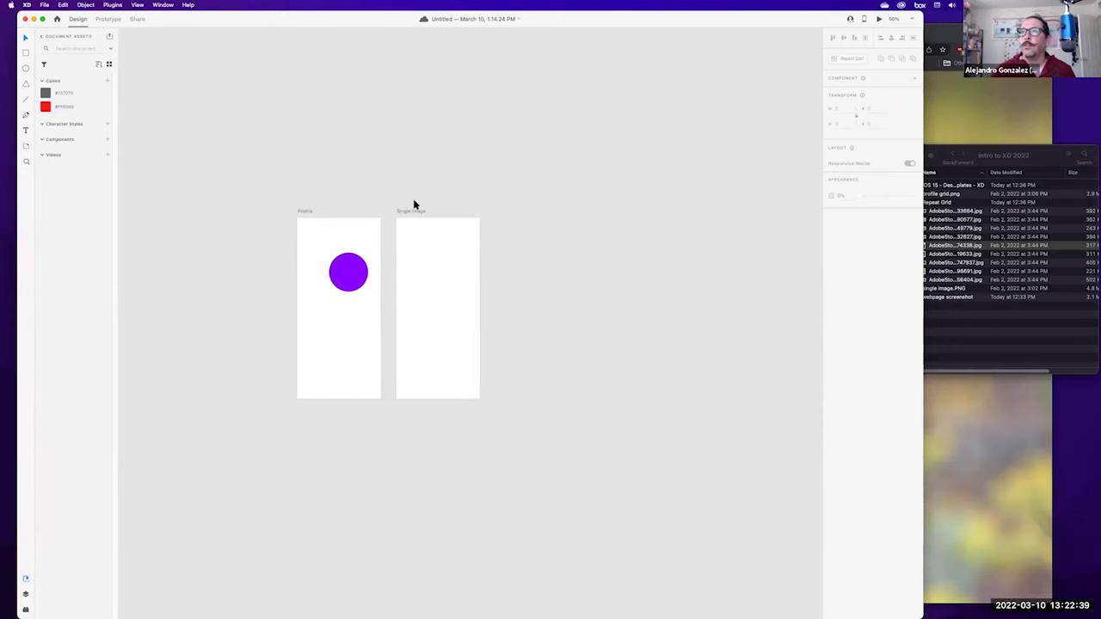
mouse_move(404, 210)
mouse_down()
mouse_move(517, 217)
mouse_move(398, 215)
mouse_up()
drag(342, 277, 569, 163)
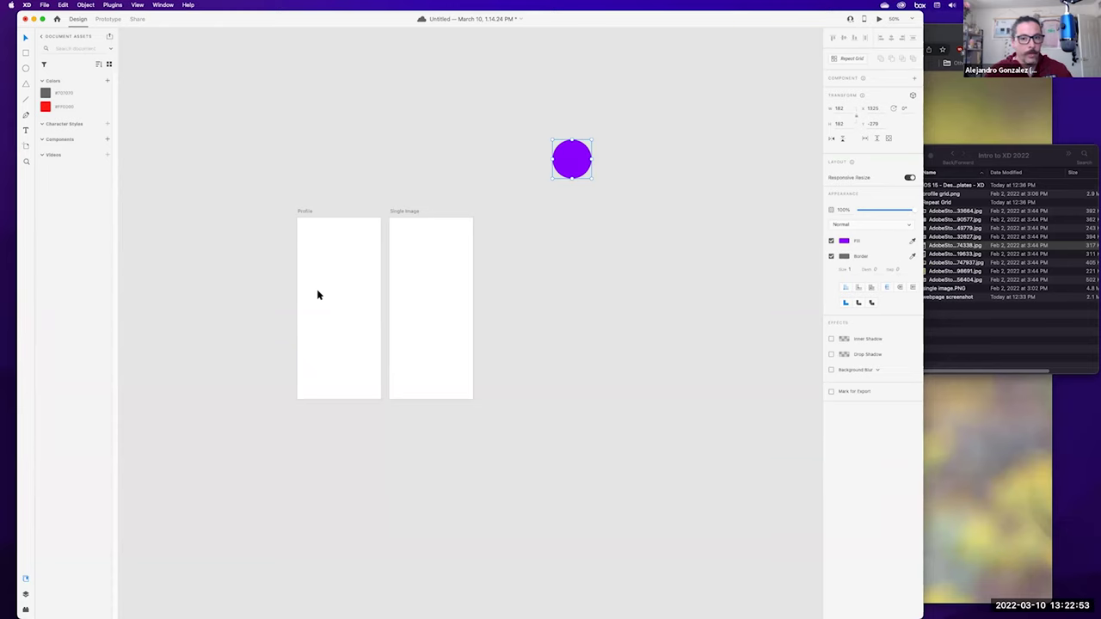
Open a desktop preview of the Profile artboard and place the preview window beside the design window
click(304, 252)
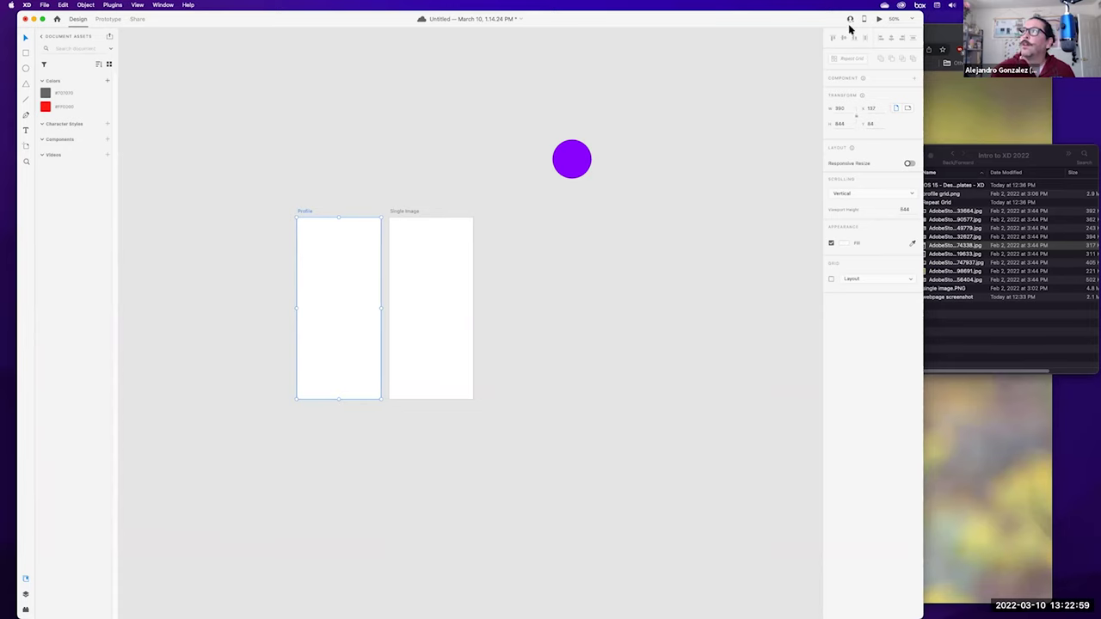
click(879, 19)
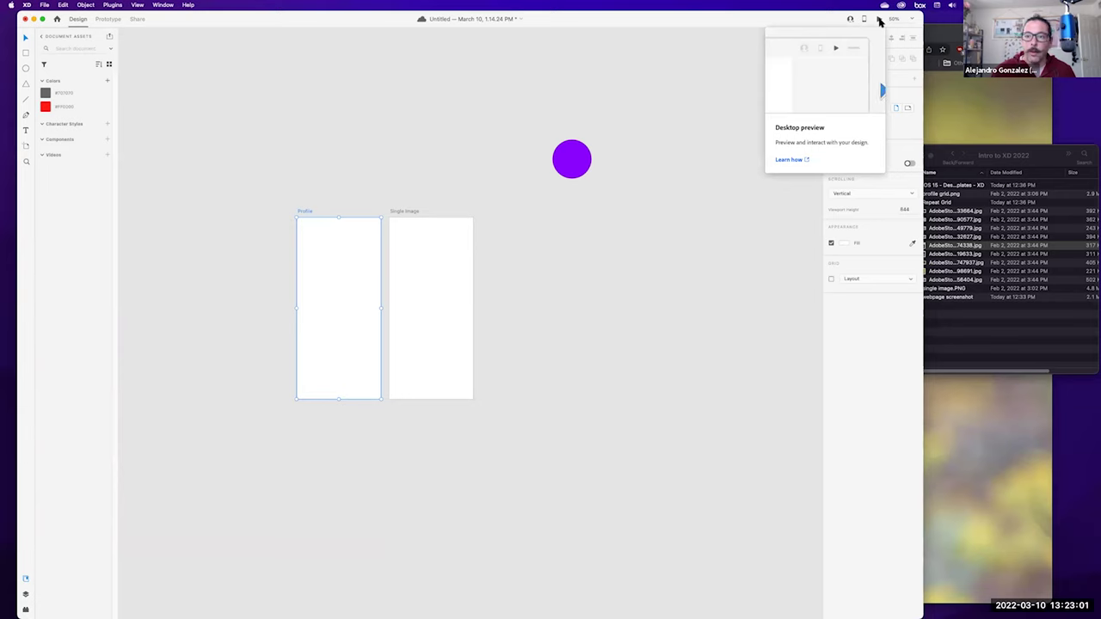
drag(474, 82, 1011, 62)
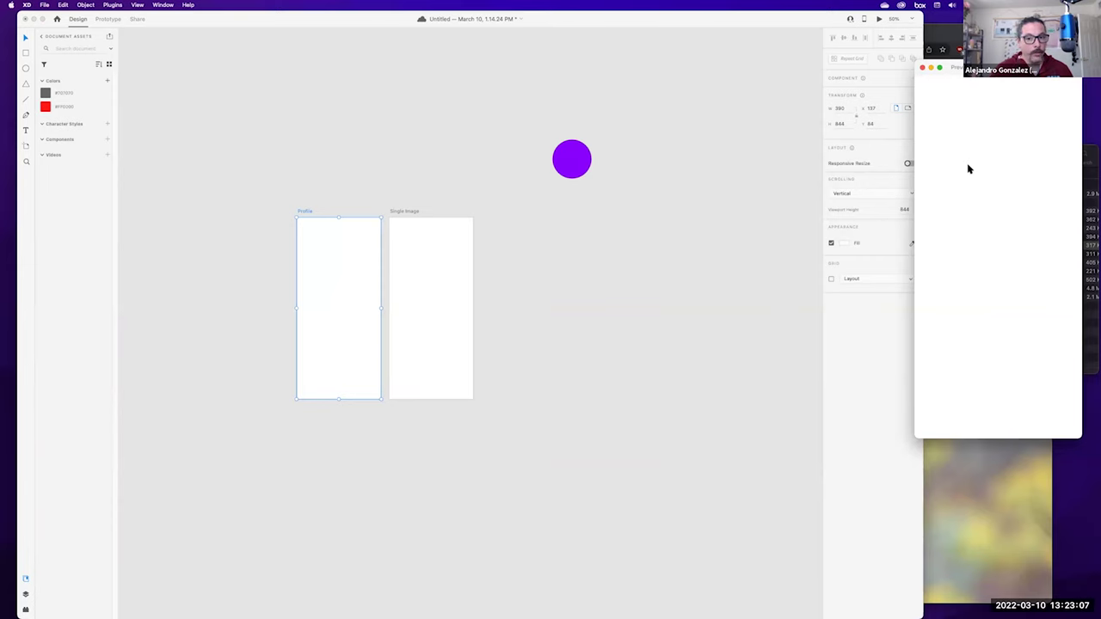
double_click(402, 211)
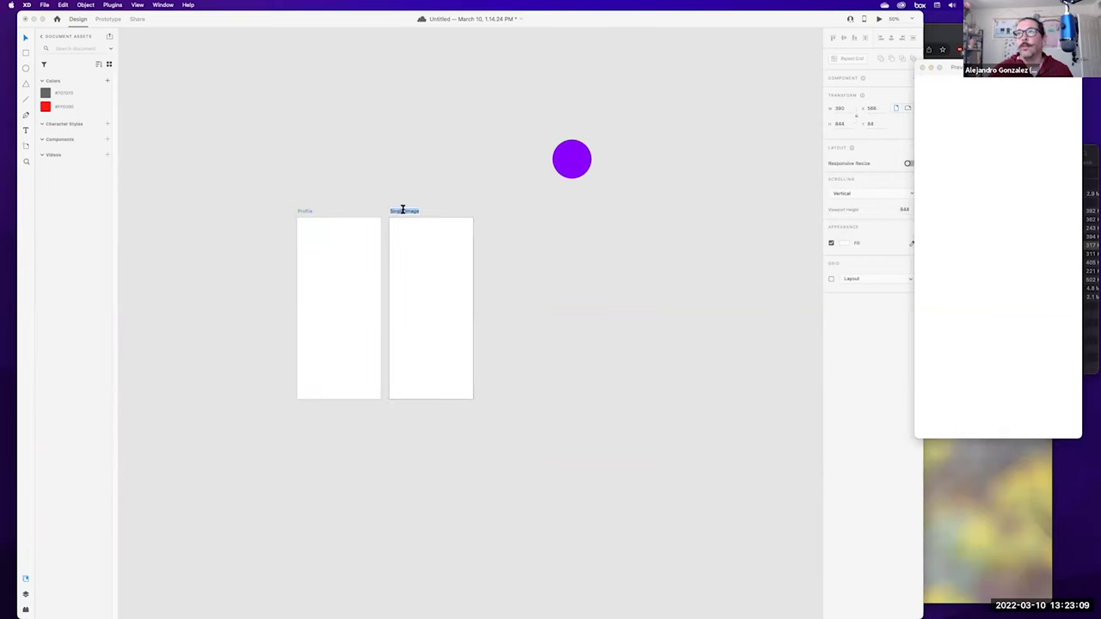
click(336, 252)
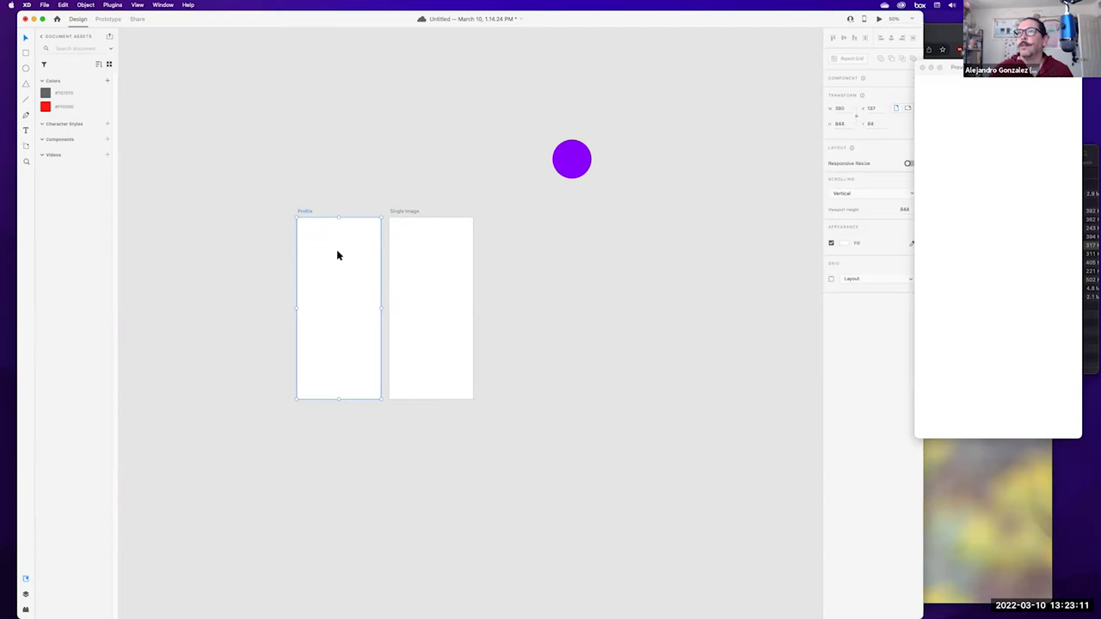
Try the purple circle on the Profile artboard with the live preview, and return it to the empty canvas with the preview closed
drag(553, 159, 335, 269)
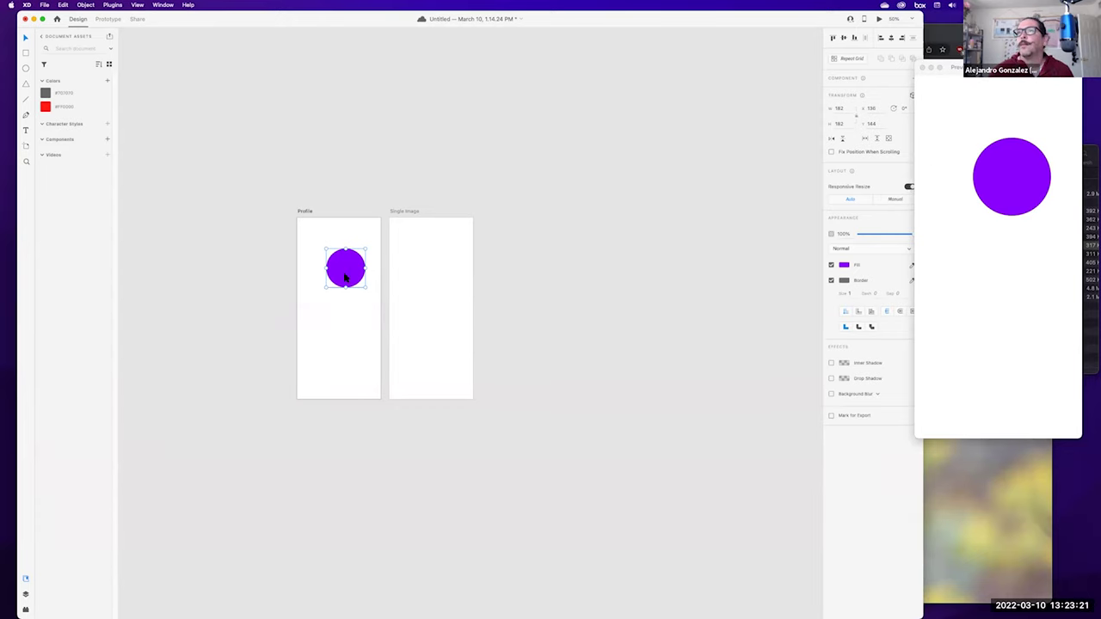
drag(344, 275, 225, 257)
key(Delete)
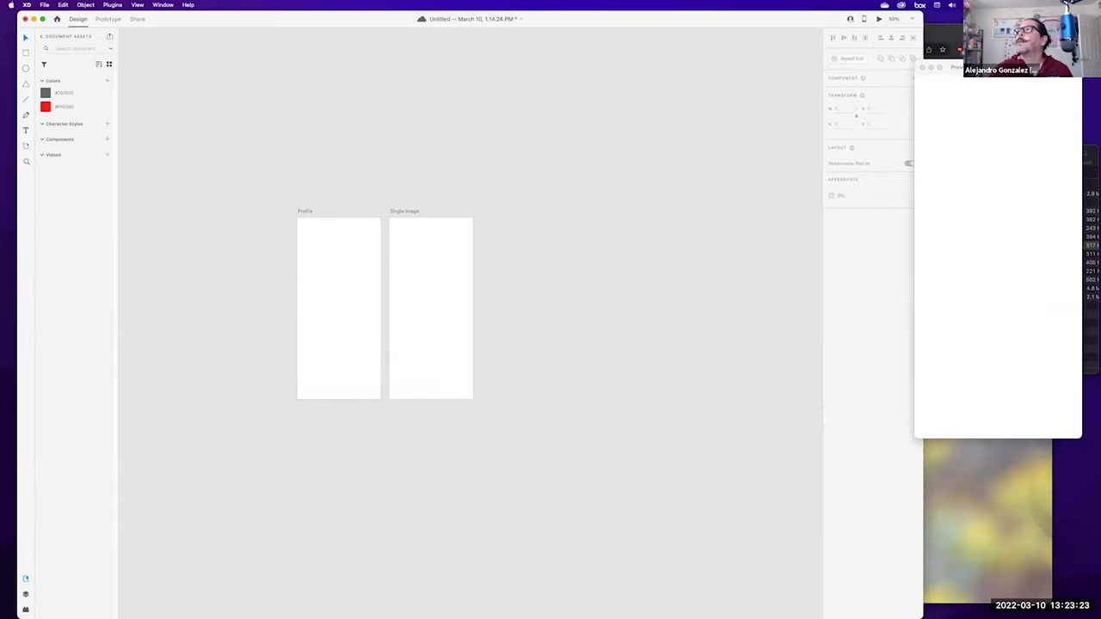
click(923, 67)
key(super+z)
drag(222, 256, 595, 220)
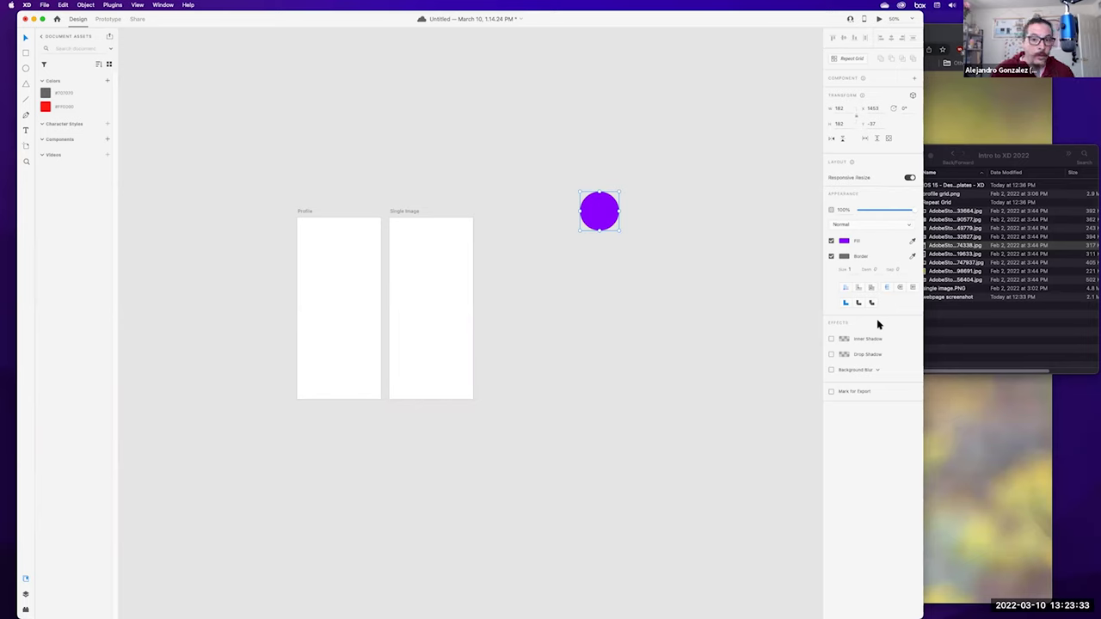
Set the purple circle's width and height to 30
click(839, 108)
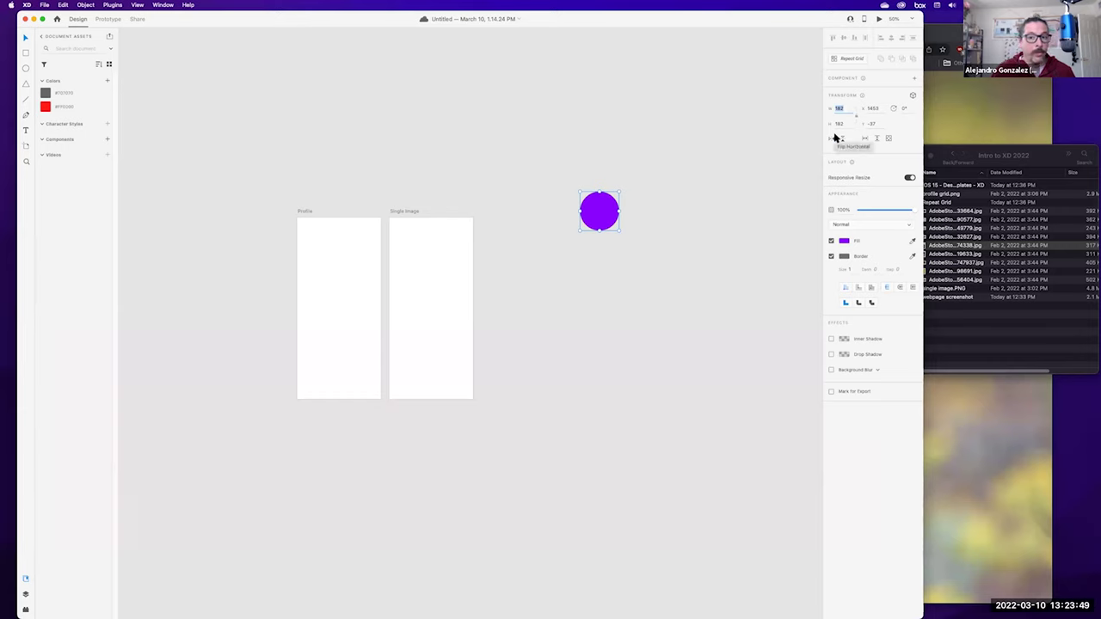
text(8)
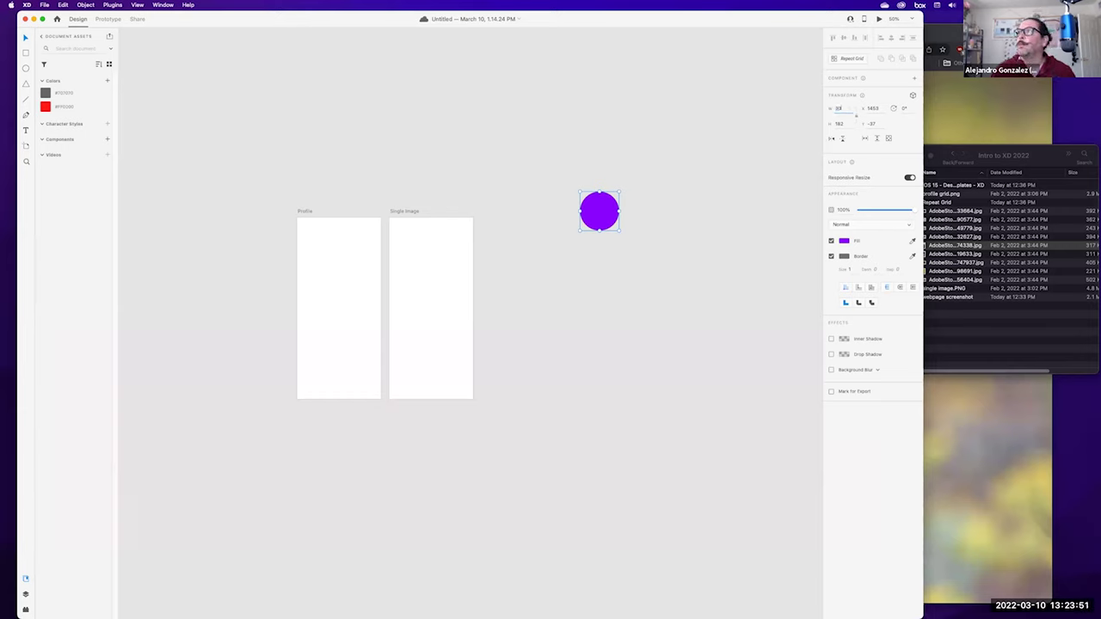
key(Tab)
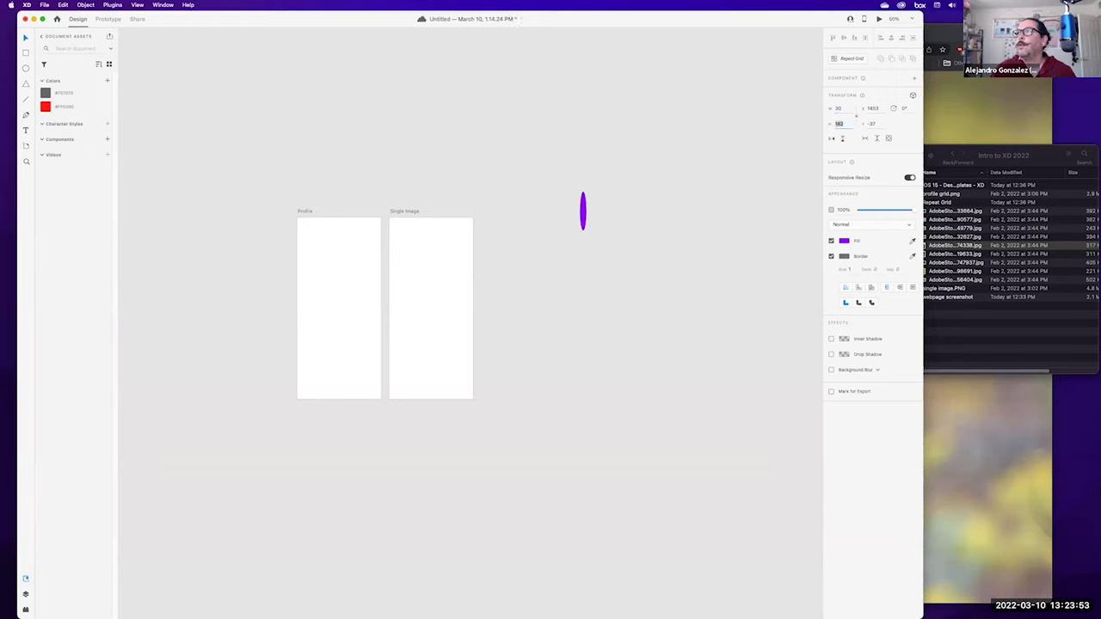
text(8)
key(Return)
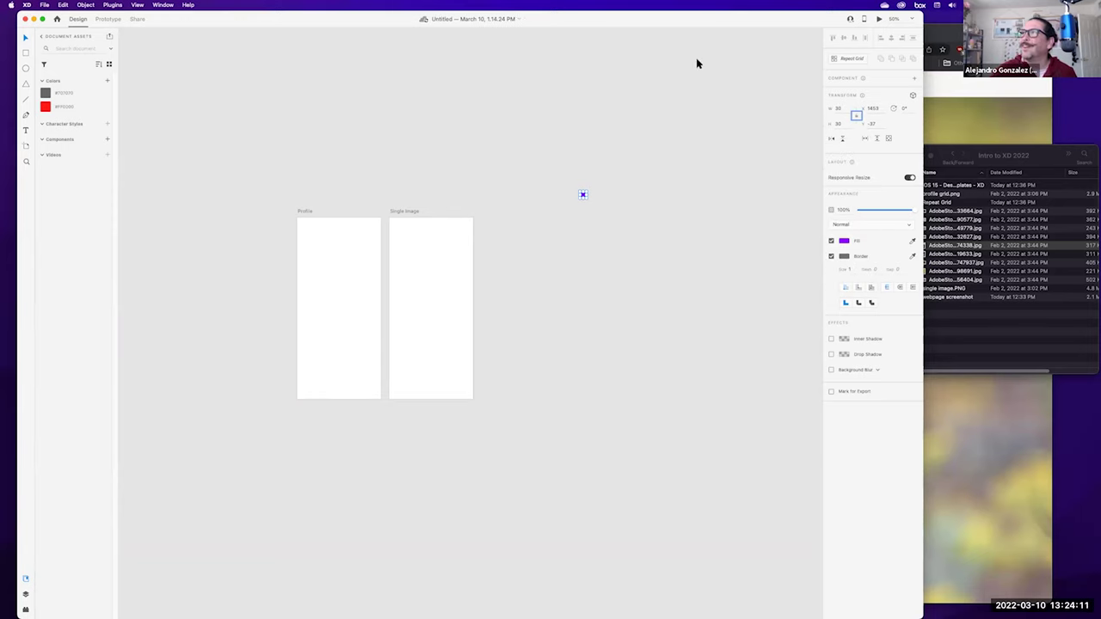
Place the small circle in the upper left corner of the Profile artboard and remove its border
drag(582, 193, 304, 226)
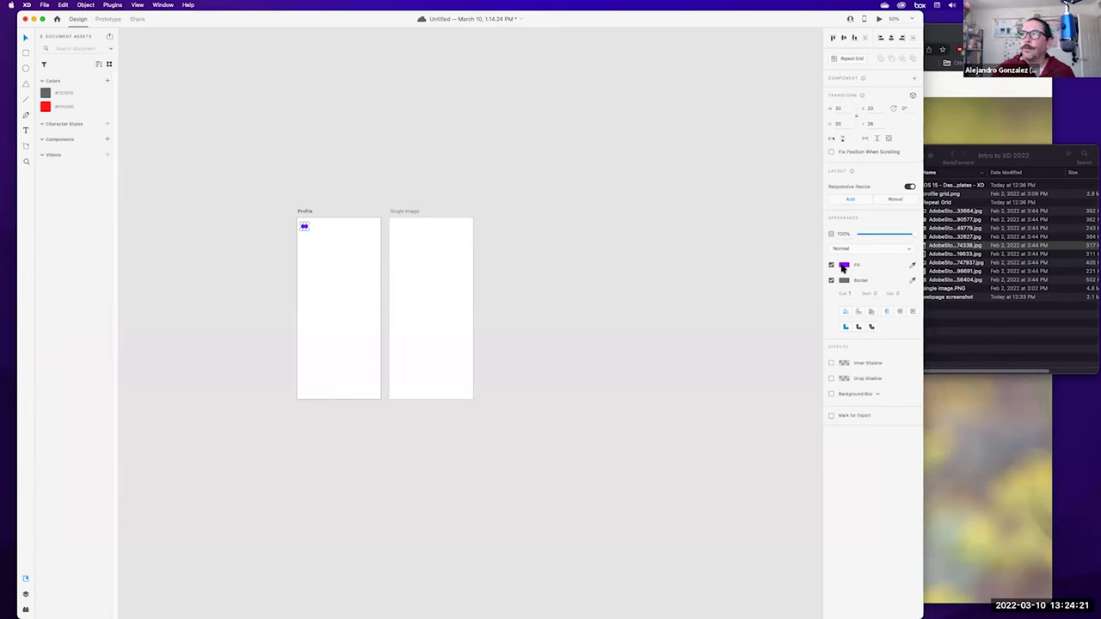
key(super+1)
key(super+2)
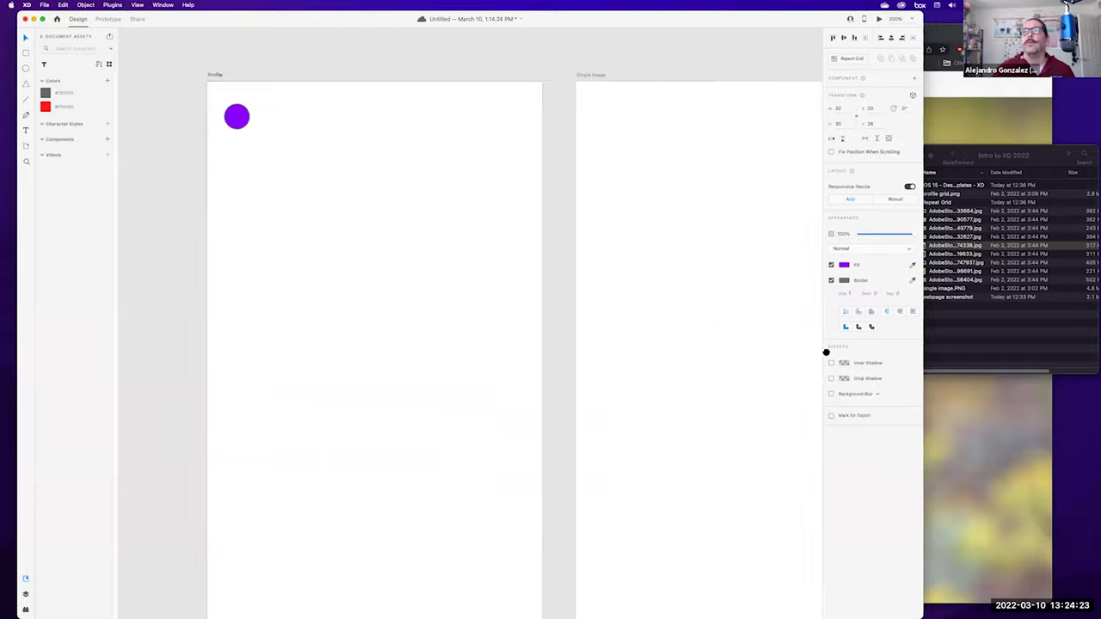
scroll(452, 229, left, 5)
drag(894, 238, 917, 241)
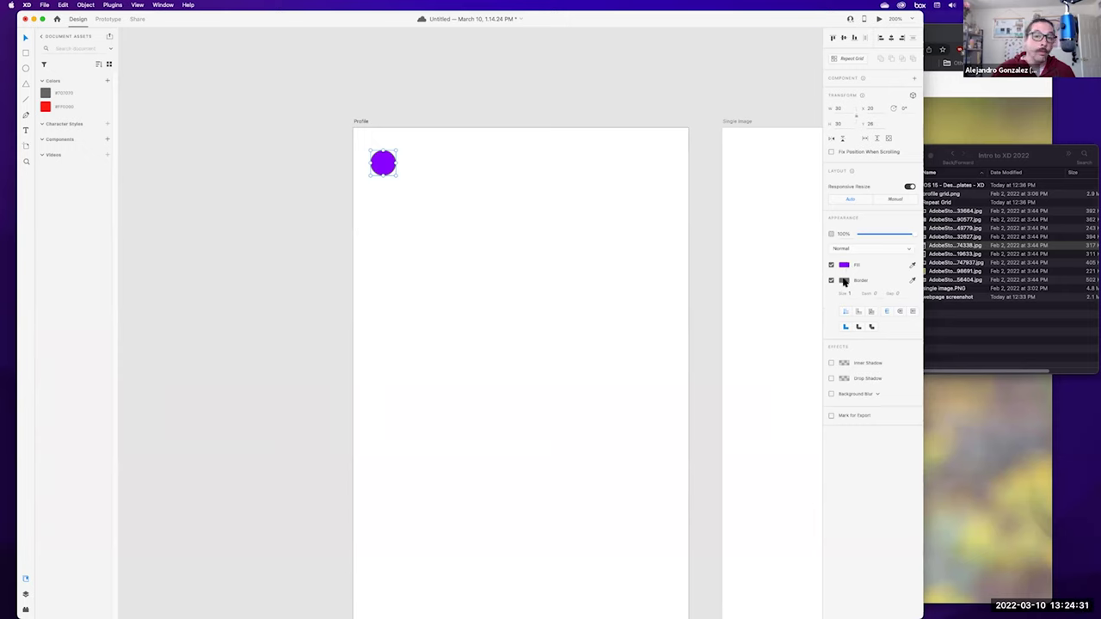
click(832, 281)
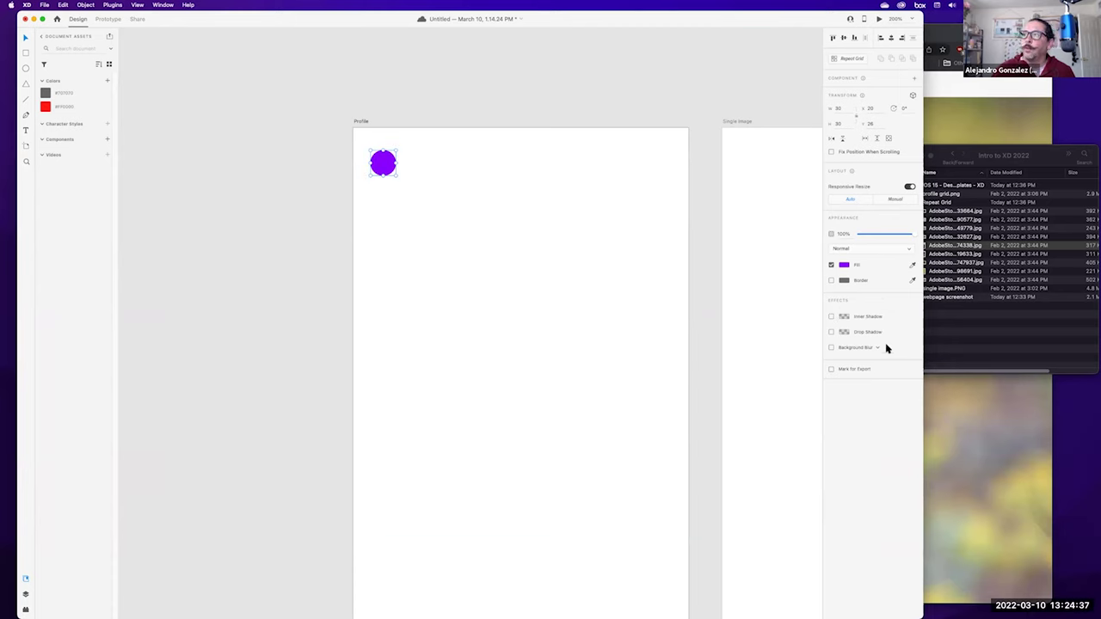
click(877, 348)
click(877, 400)
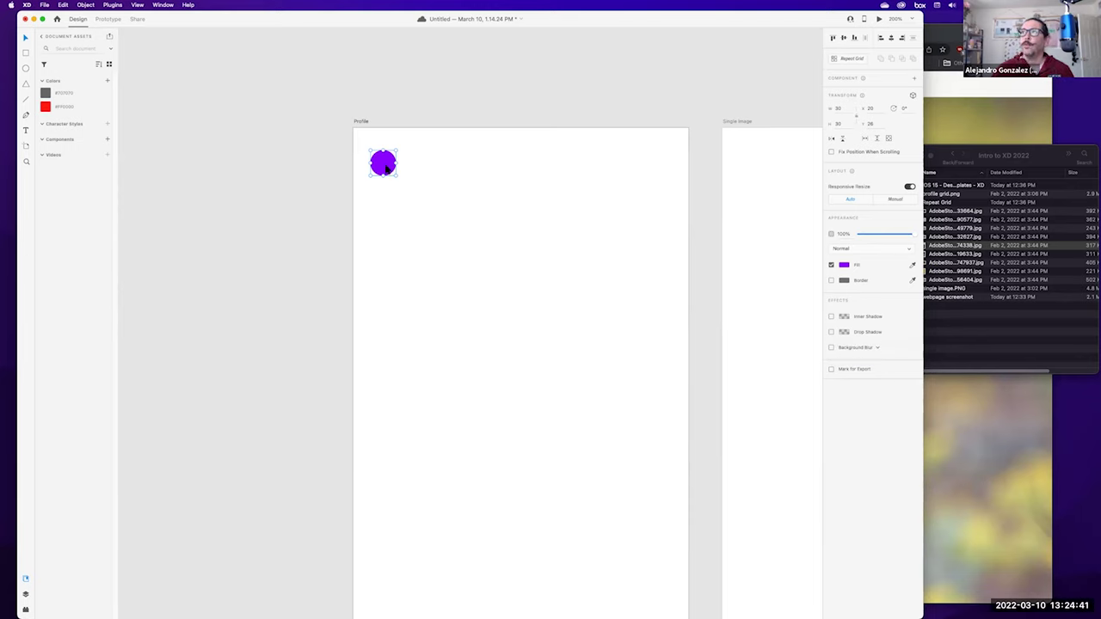
Delete the purple circle from the Profile artboard and bring both empty artboards fully into view
key(BackSpace)
click(520, 223)
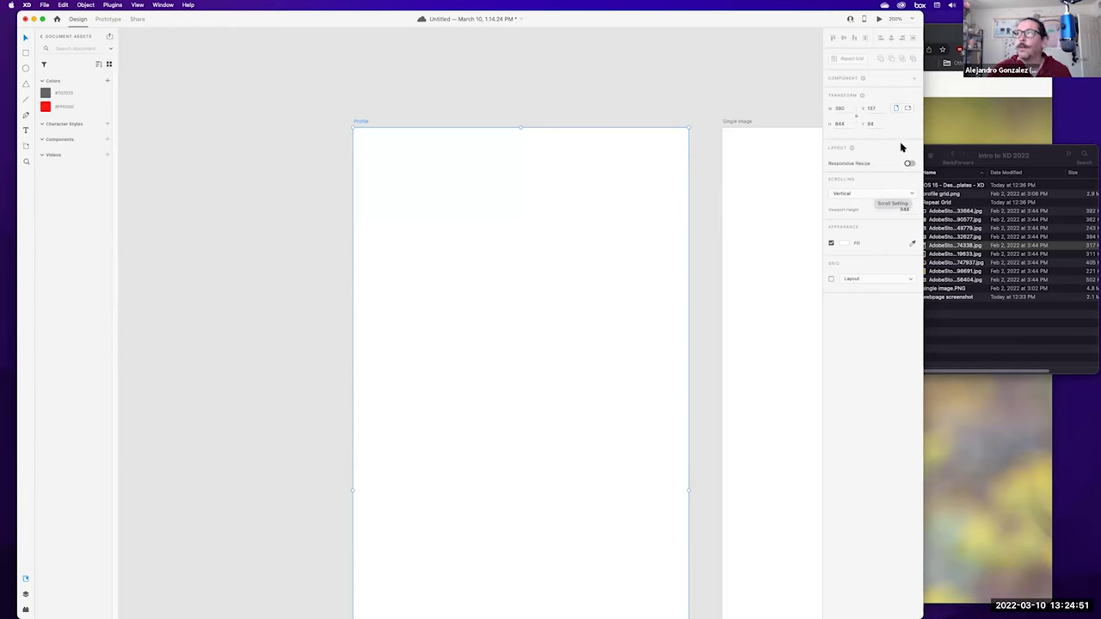
drag(562, 218, 516, 164)
scroll(516, 164, down, 5)
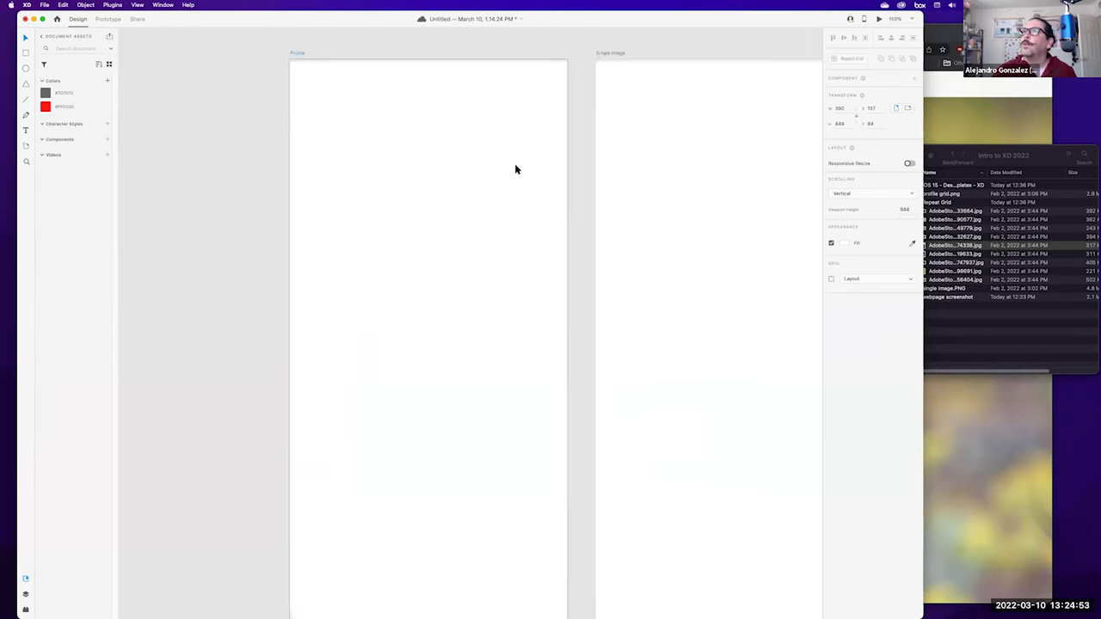
click(486, 110)
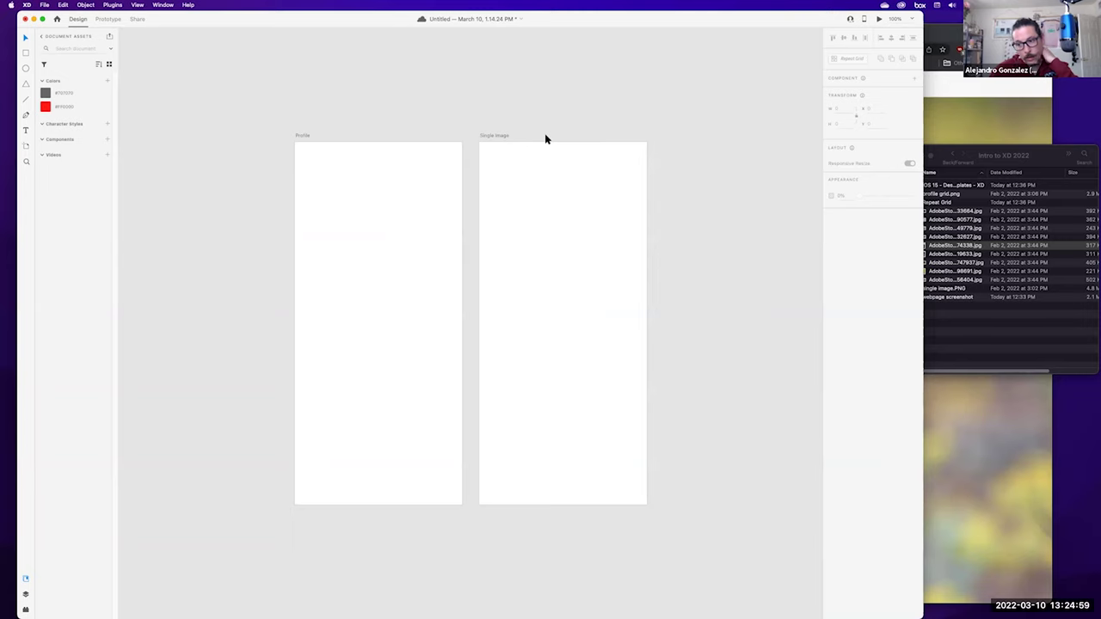
Import profile grid.png from the Intro to XD 2022 folder in Finder and place it over the artboards
click(955, 335)
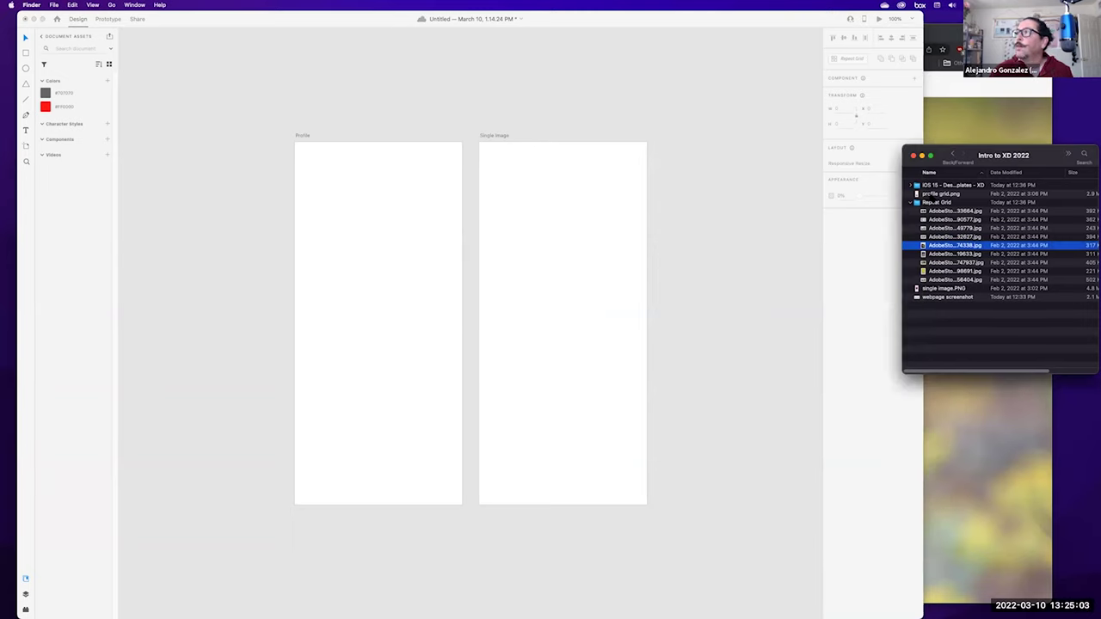
click(937, 194)
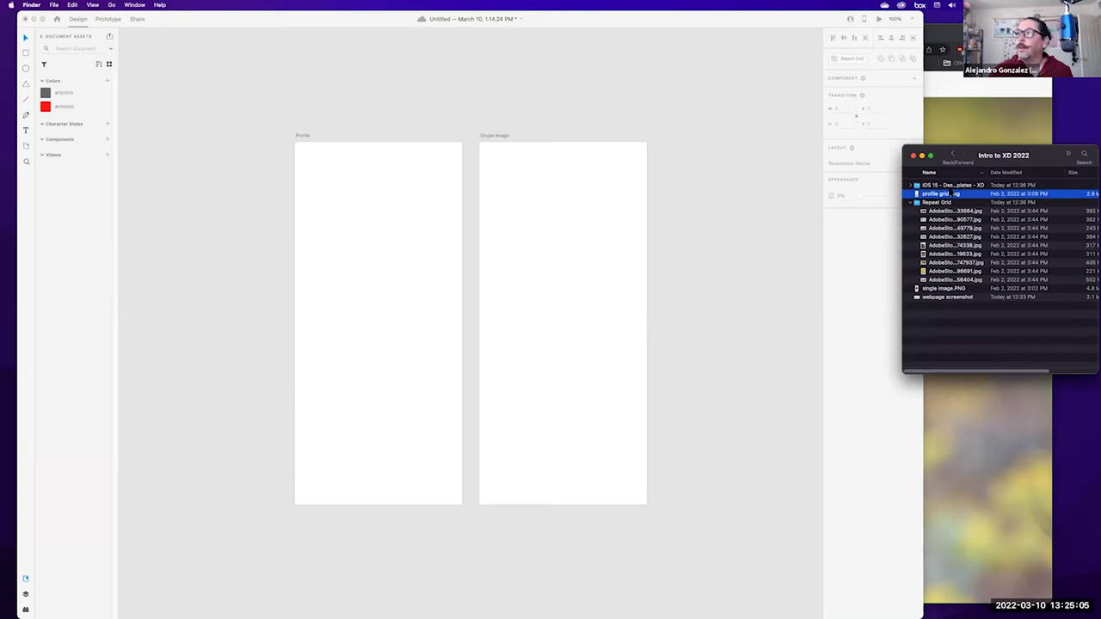
drag(940, 196, 214, 238)
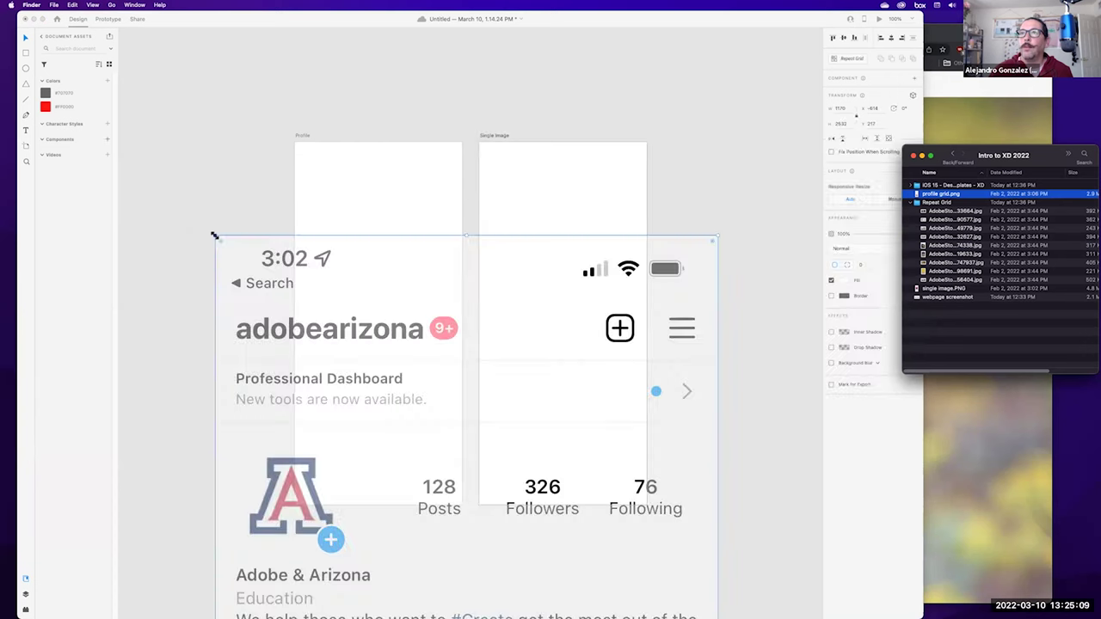
drag(299, 301, 265, 174)
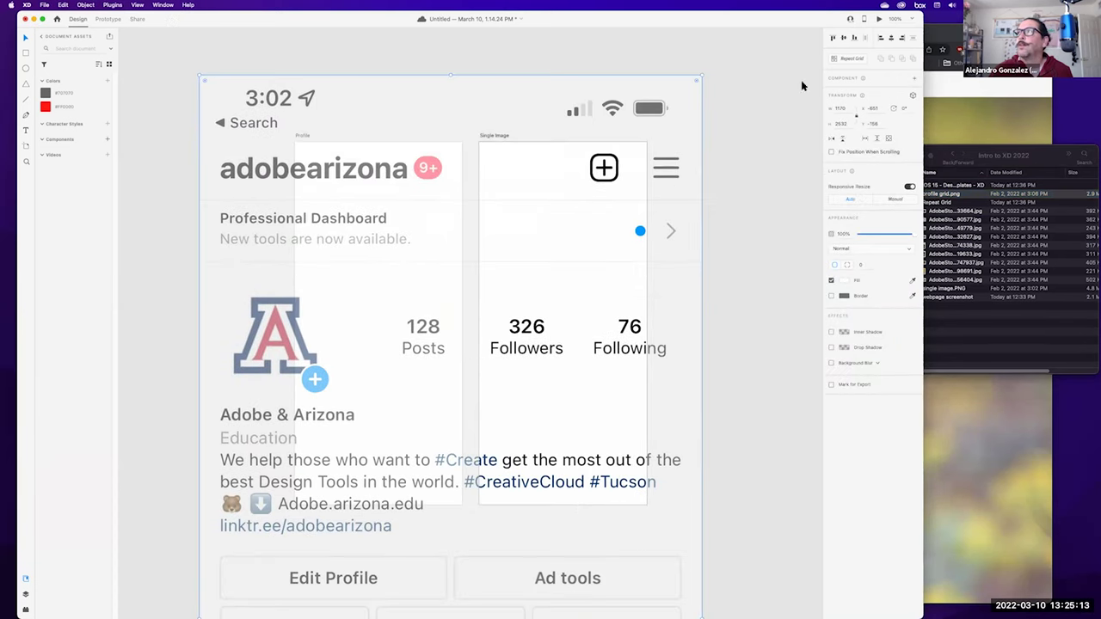
Open the desktop preview and scale the imported image to about 515 × 1115, positioned below the artboards
click(878, 18)
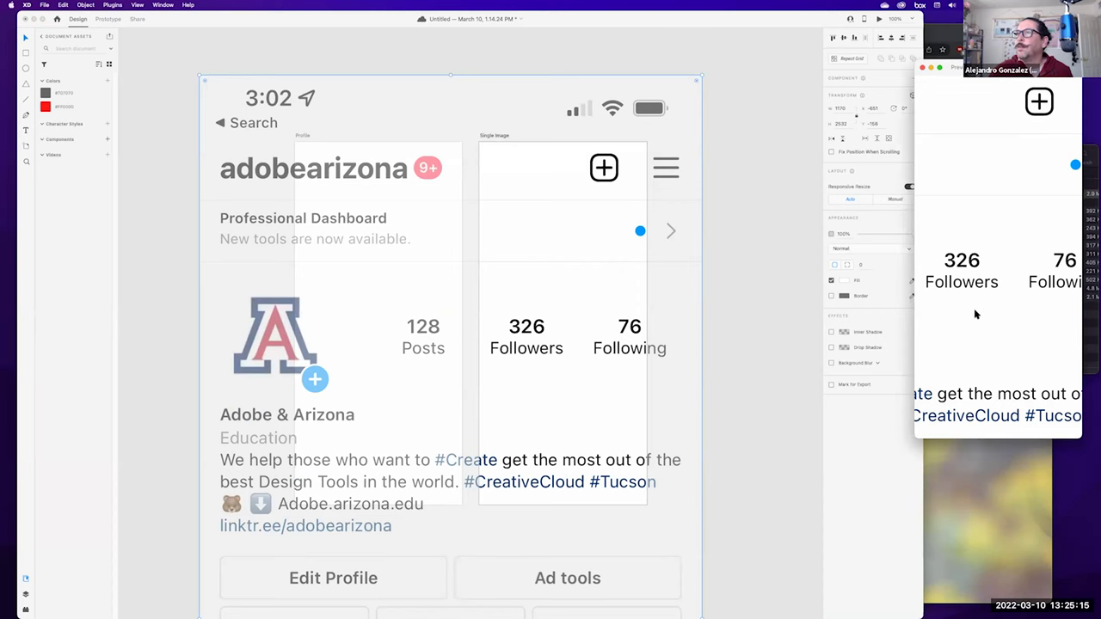
click(478, 293)
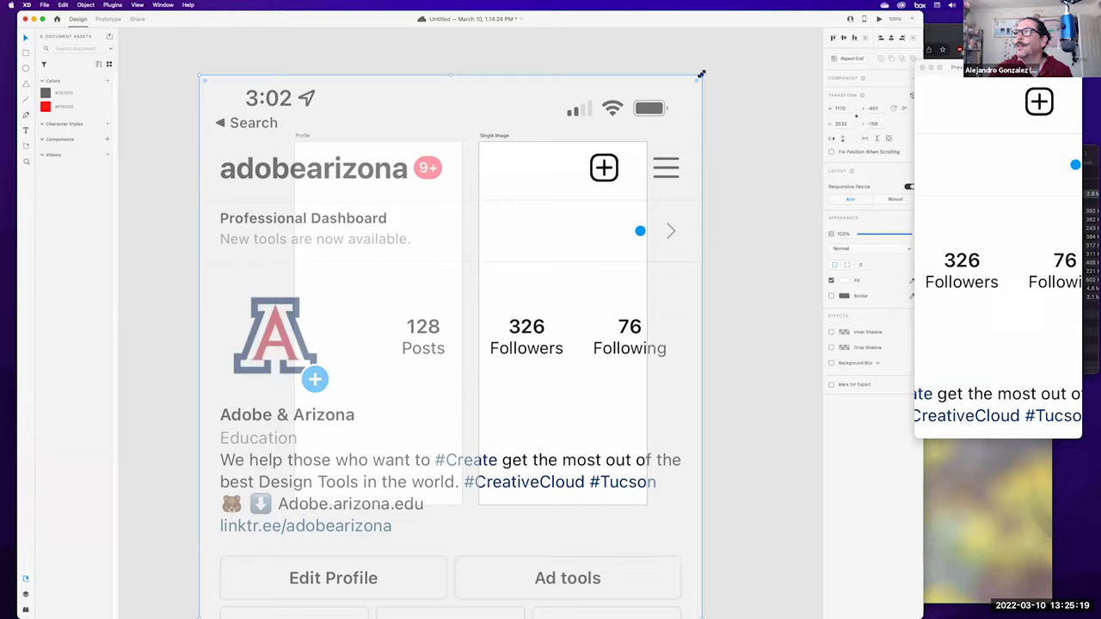
key(Delete)
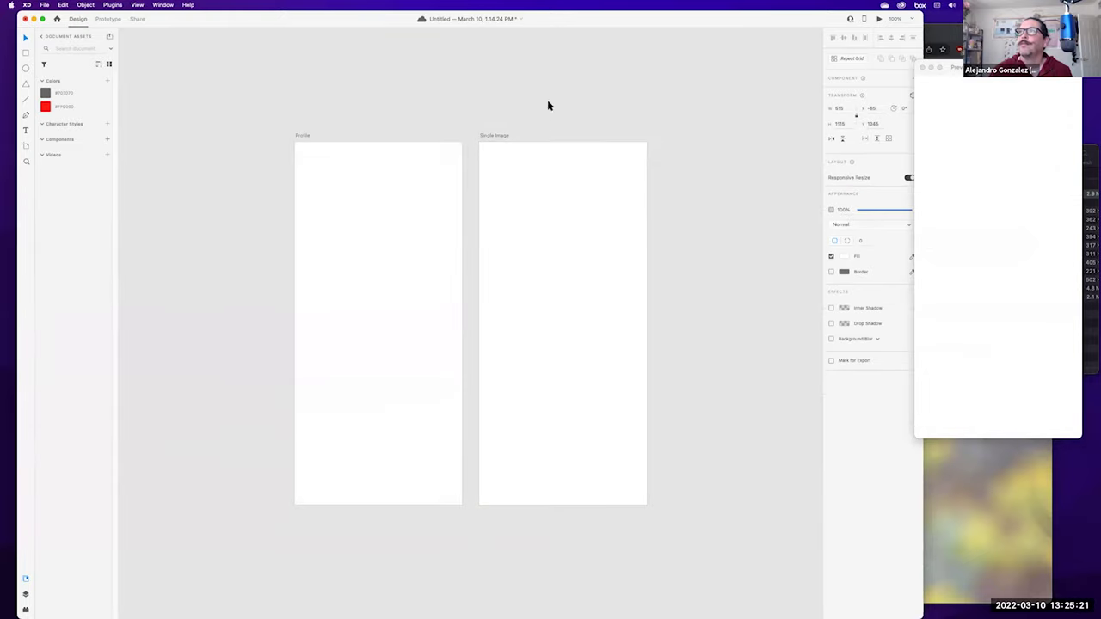
key(cmd+v)
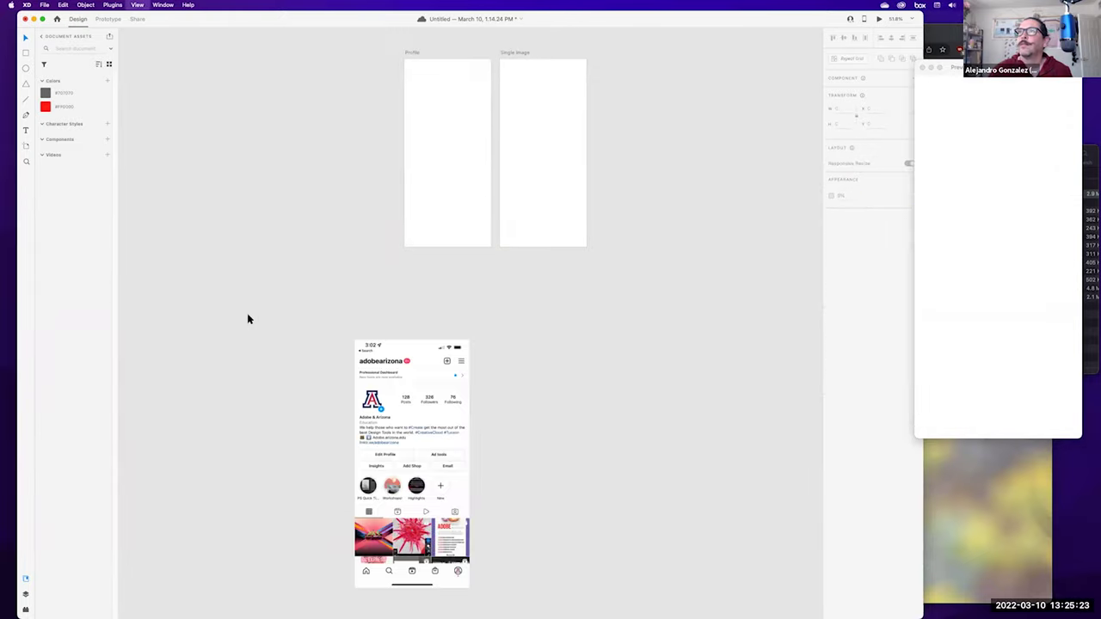
Align the screenshot image with the Profile artboard's upper left corner and scale it to 390 × 844 to fill the artboard
drag(413, 413, 440, 117)
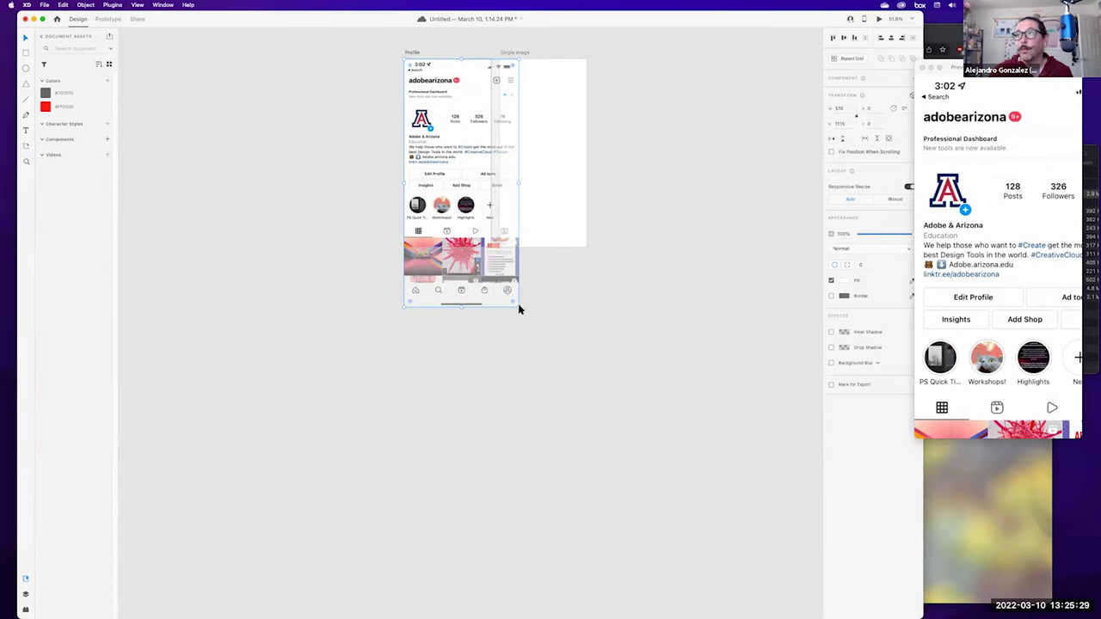
drag(518, 304, 487, 263)
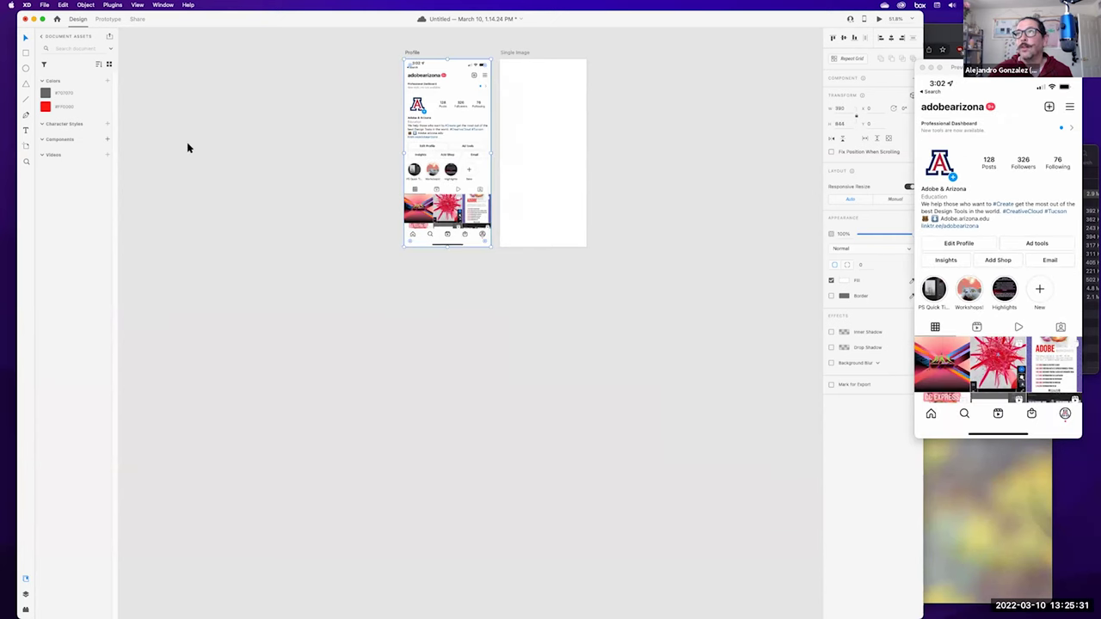
key(super+3)
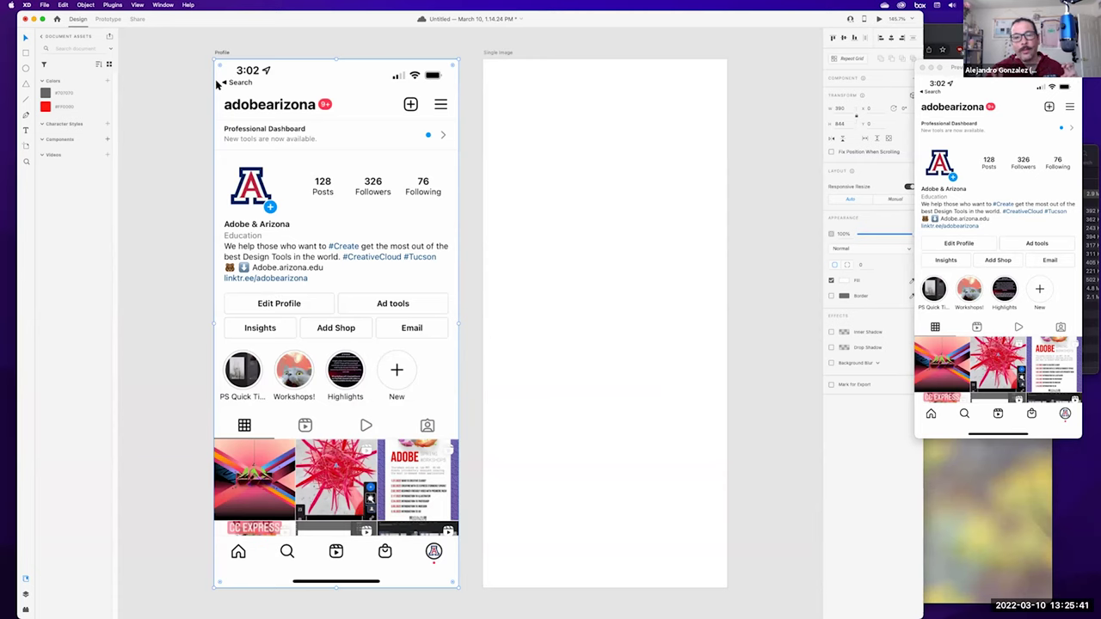
Lock the screenshot image on the Profile artboard and close the desktop preview
right_click(342, 274)
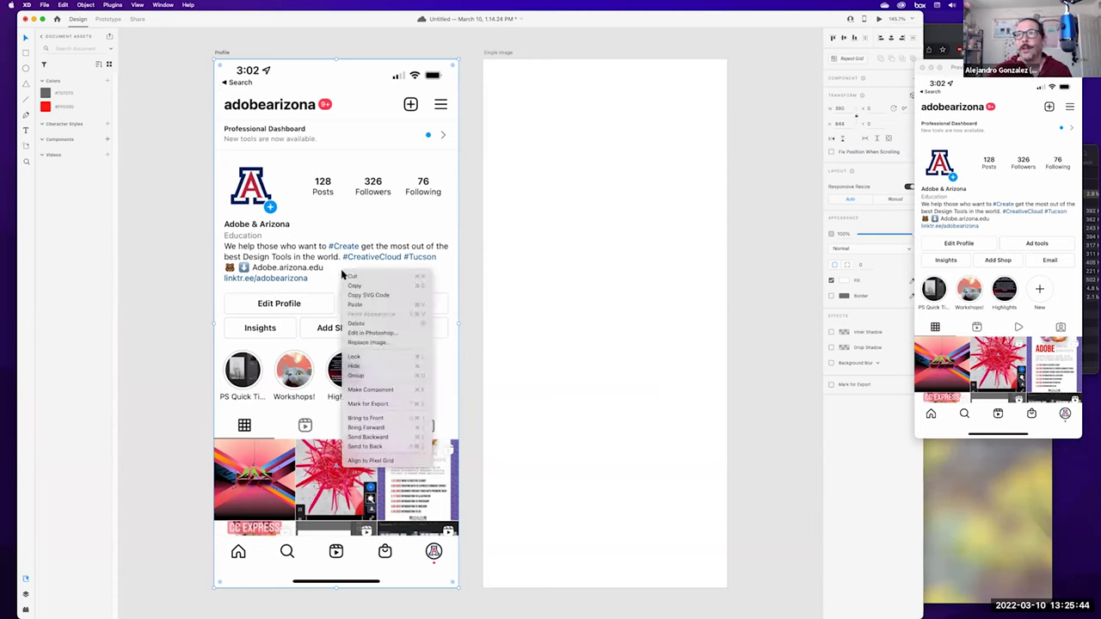
click(361, 358)
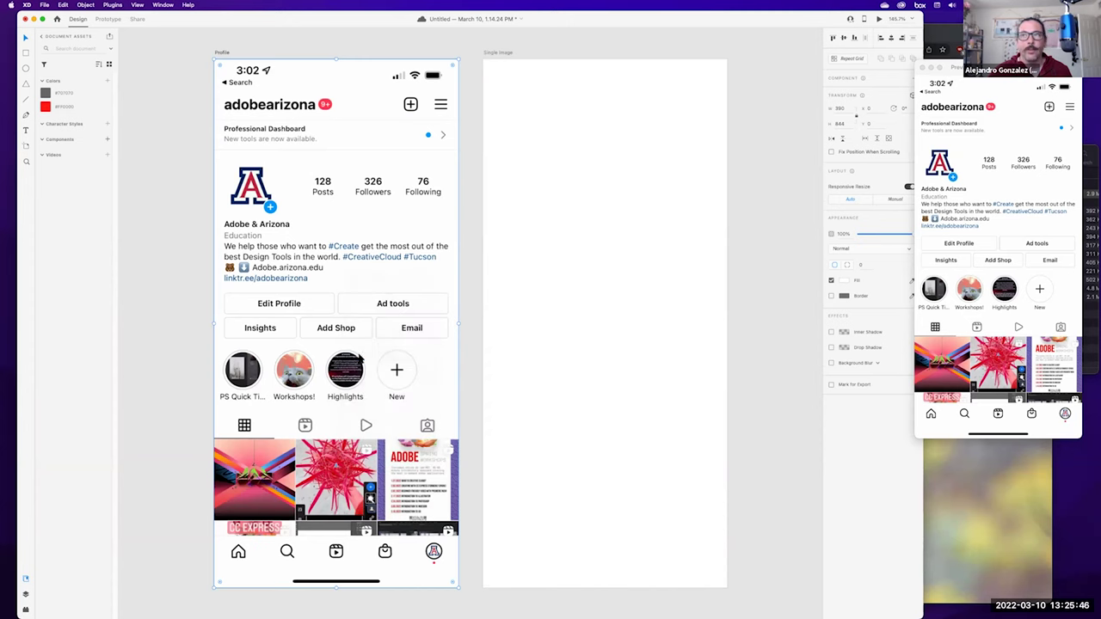
click(308, 280)
click(323, 272)
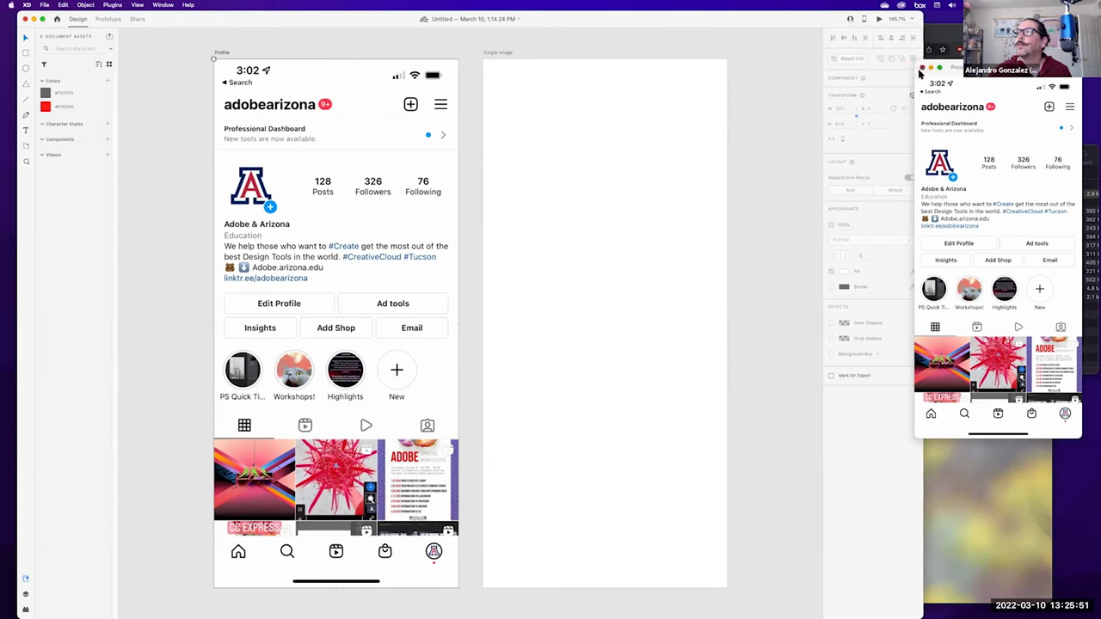
click(922, 68)
Unlock the Profile screenshot image and lower its opacity to 48%
right_click(334, 206)
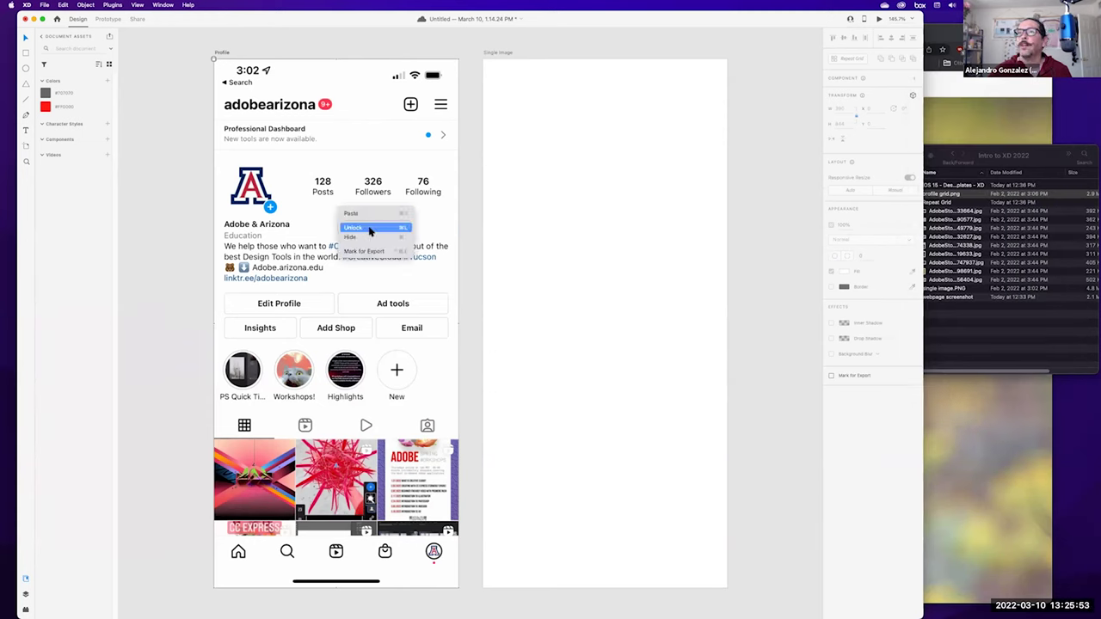
click(372, 225)
drag(894, 238, 887, 235)
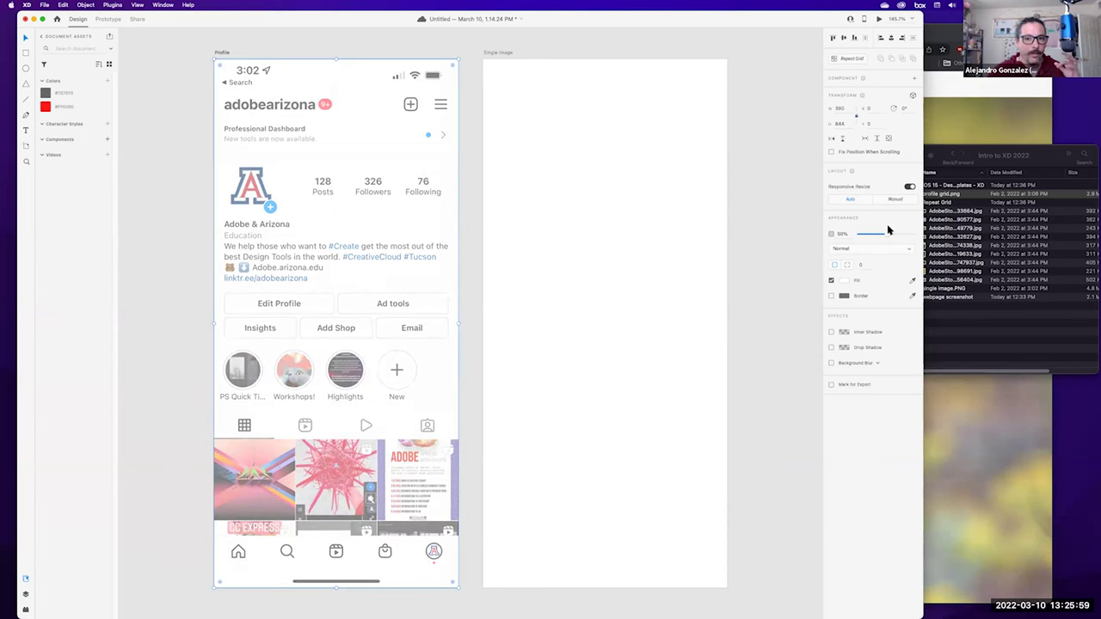
drag(888, 230, 883, 235)
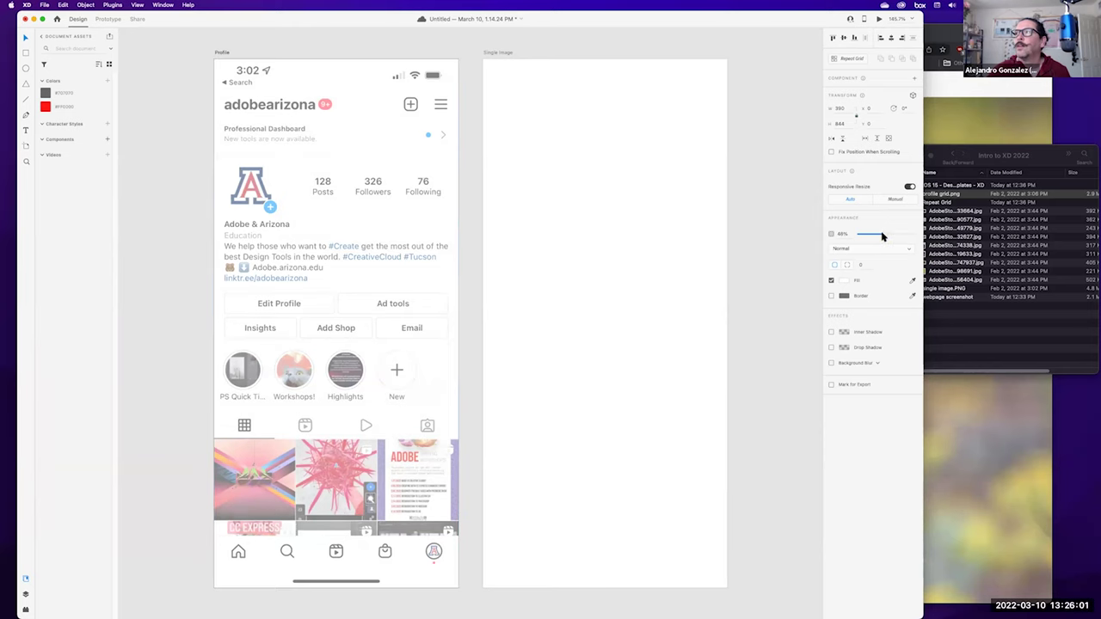
Open the context options of the faded Profile screenshot image
right_click(262, 172)
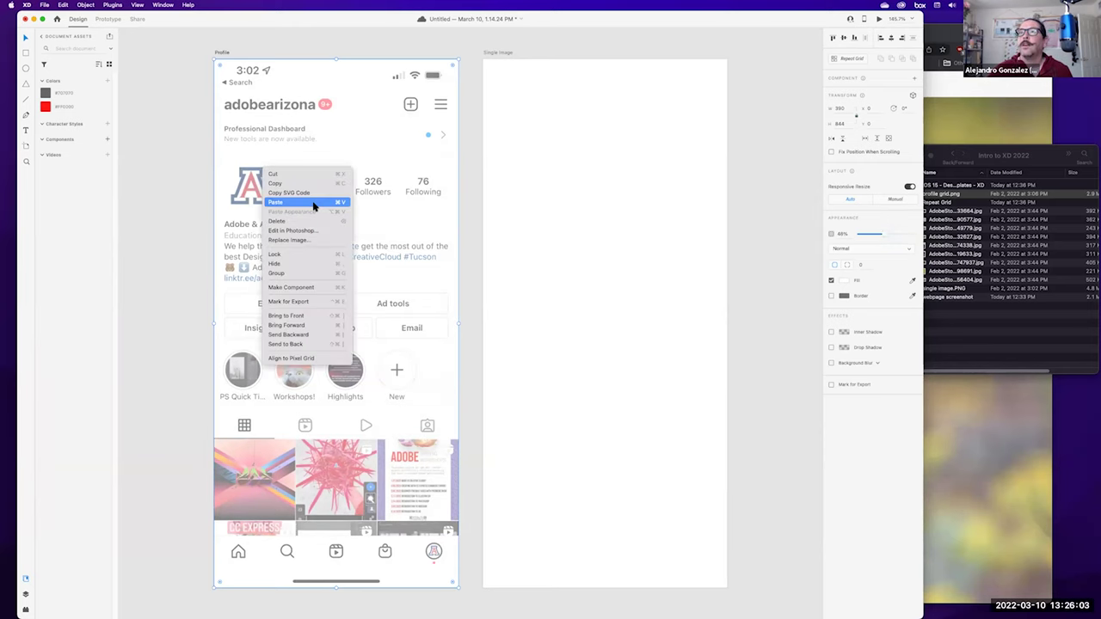